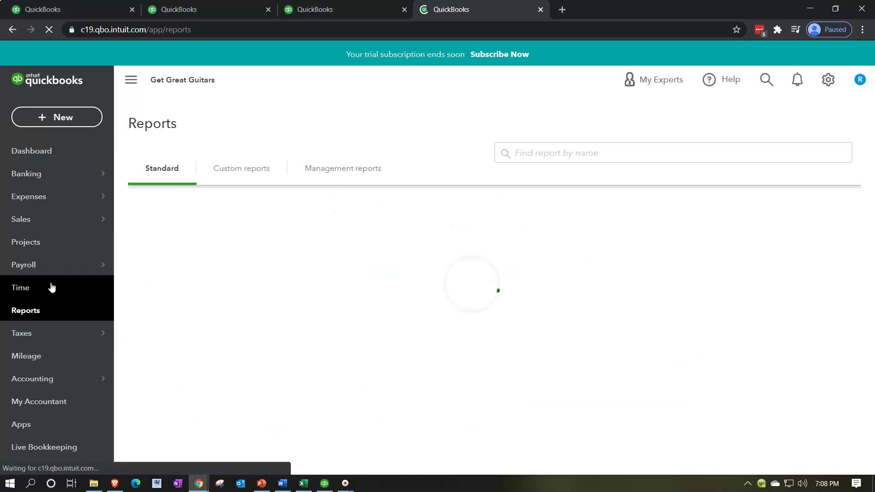
Step: Find the Trial Balance report by searching the report list for "trial" and open it
left_click(554, 152)
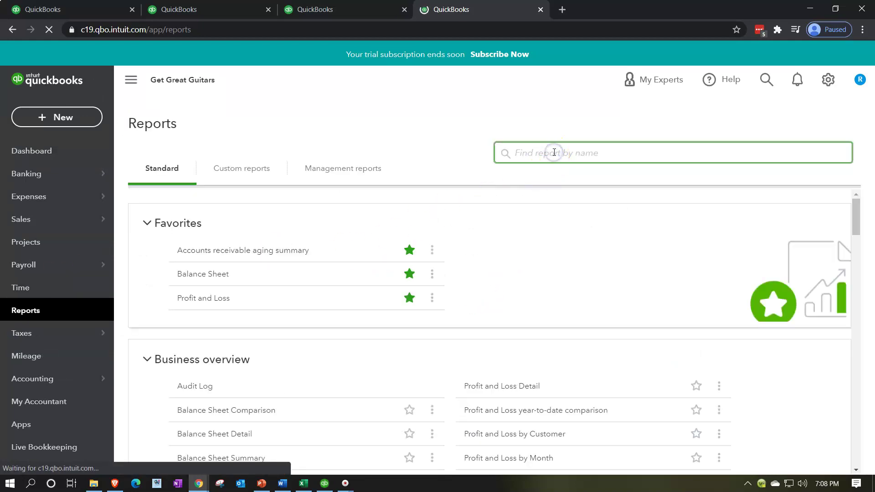
type("trial")
key("Down")
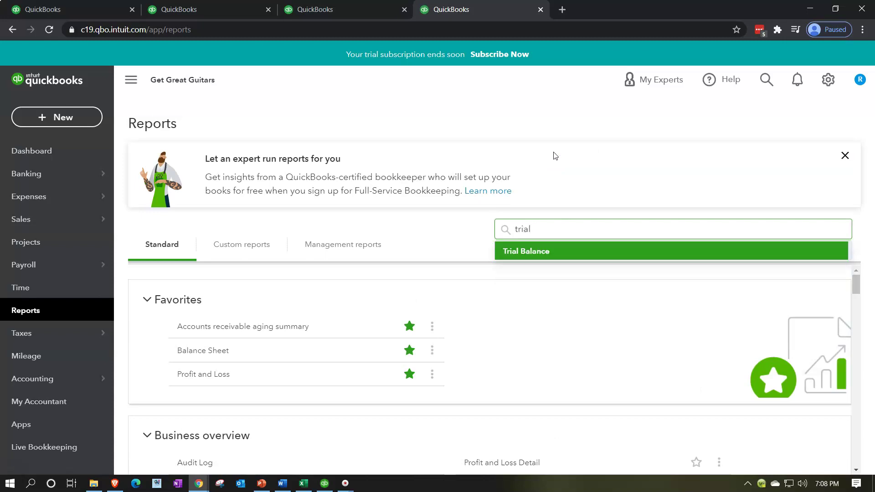
key("Return")
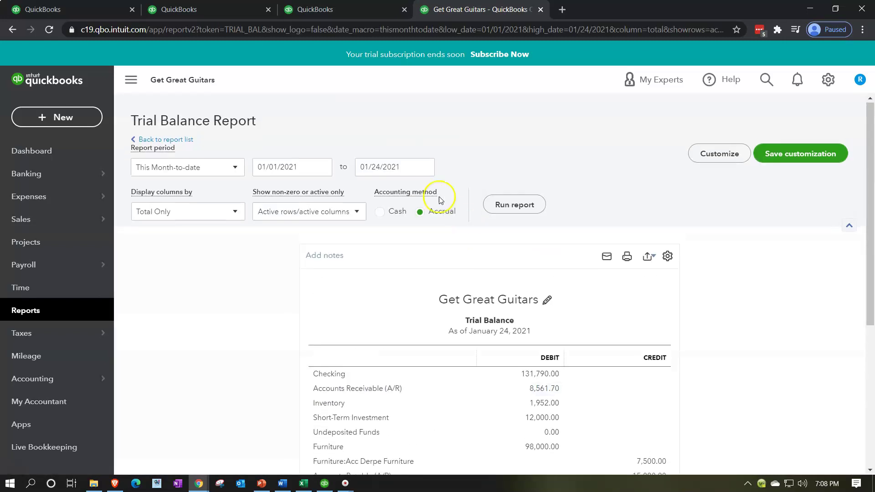
Step: Run the Trial Balance report with the end date set to 02/28/2021 and hide the navigation menu
left_click(410, 167)
type("022821")
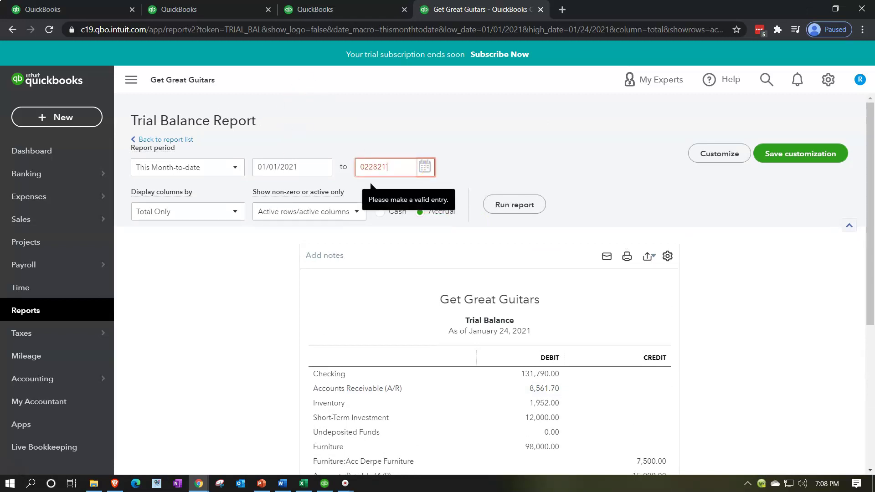
key("Tab")
left_click(516, 205)
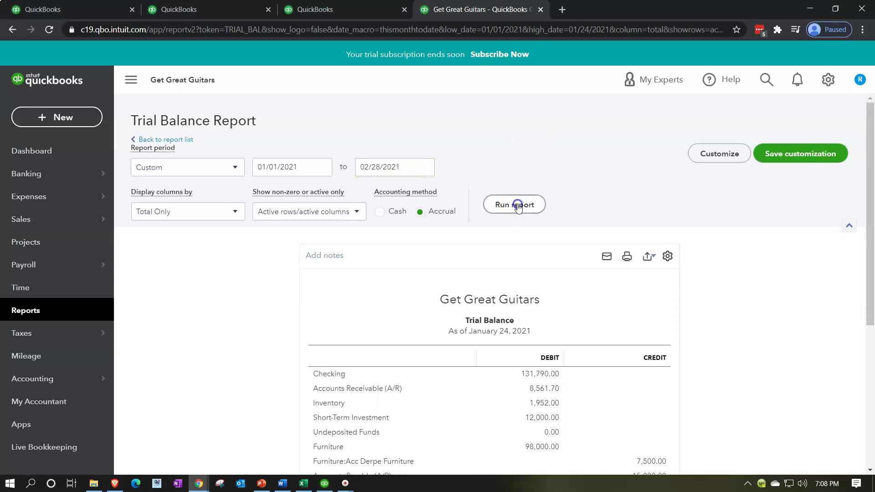
scroll(328, 132, "down", 3)
left_click(132, 81)
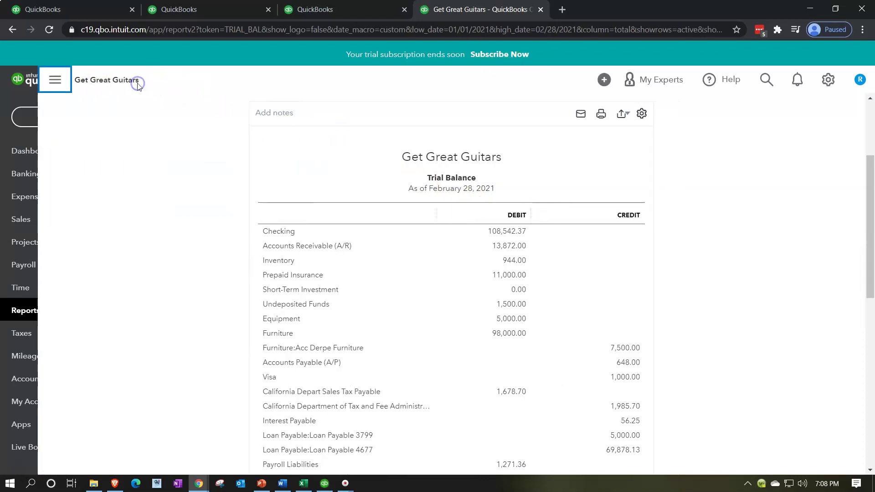
key("ctrl+plus")
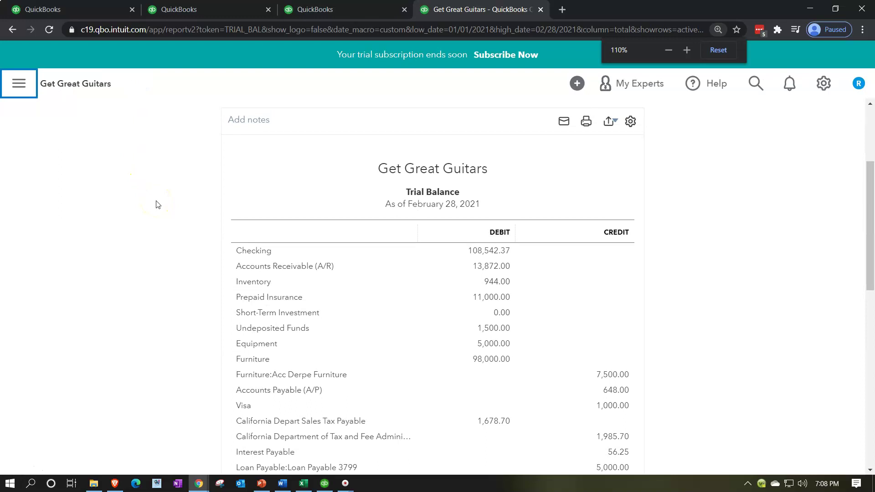
key("ctrl+plus")
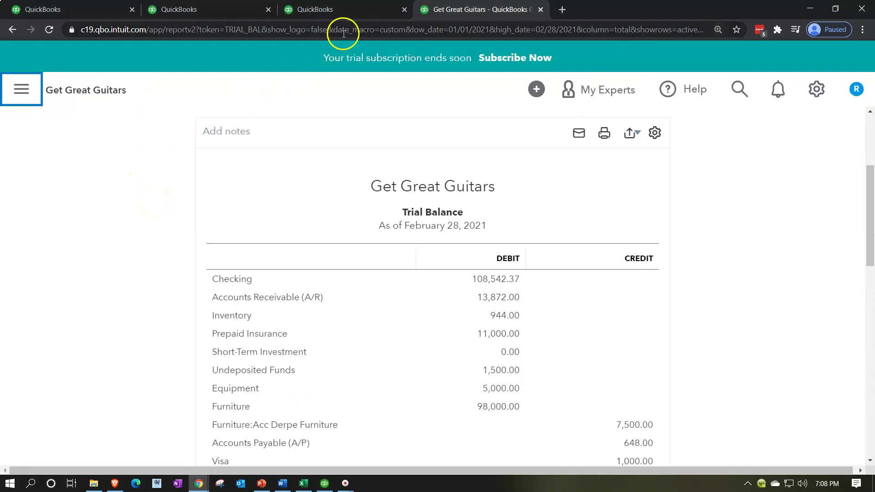
Step: Open the Profit and Loss report from the favorites in the browser tab just before the Trial Balance
left_click(353, 10)
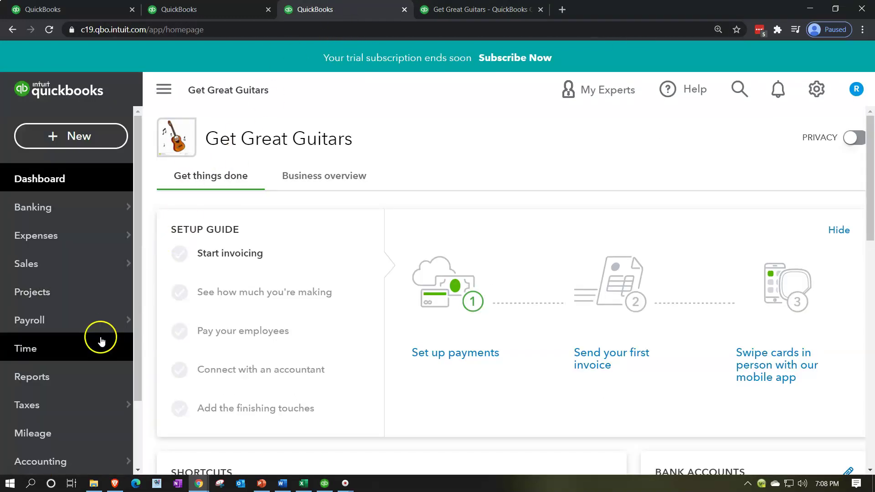
left_click(78, 373)
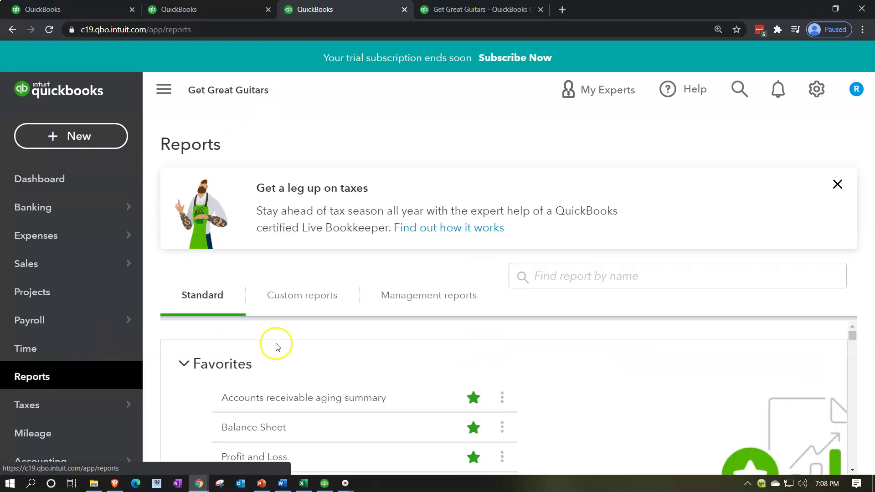
scroll(276, 347, "down", 1)
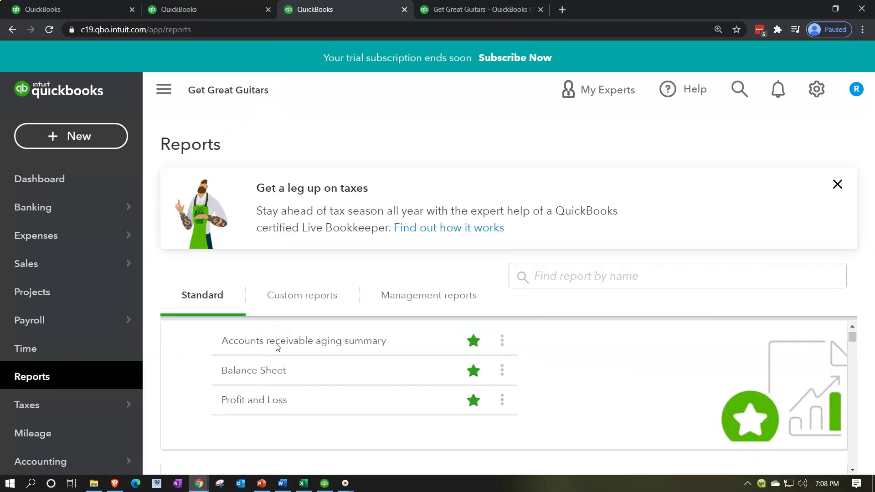
left_click(262, 409)
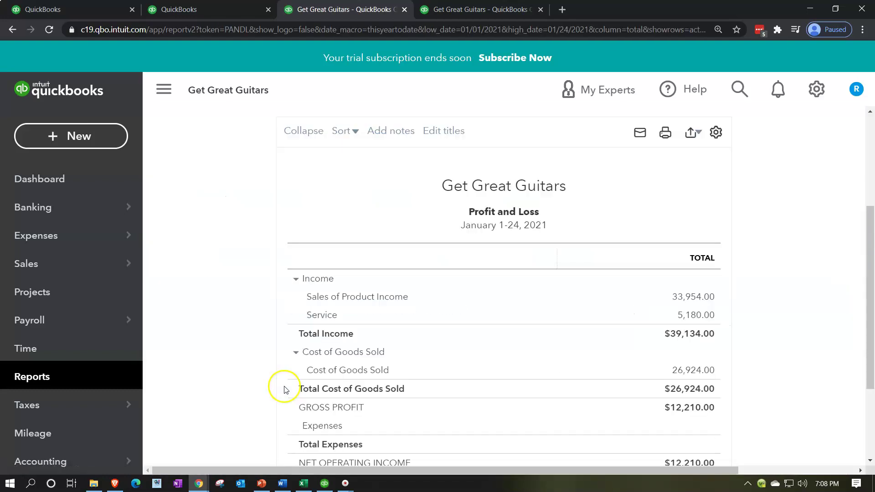
Step: Run the Profit and Loss report with the end date set to 02/28/2021 and hide the navigation menu
left_click(504, 195)
left_click_drag(504, 196, 416, 162)
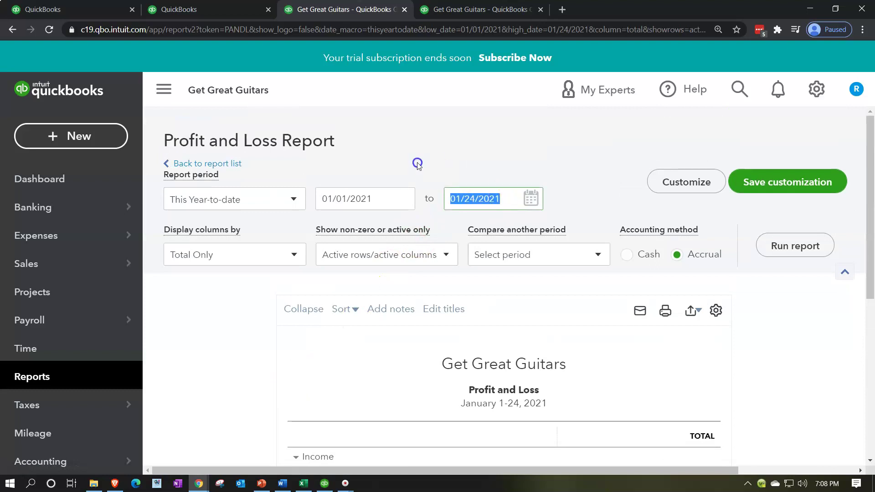
type("02/28/2021")
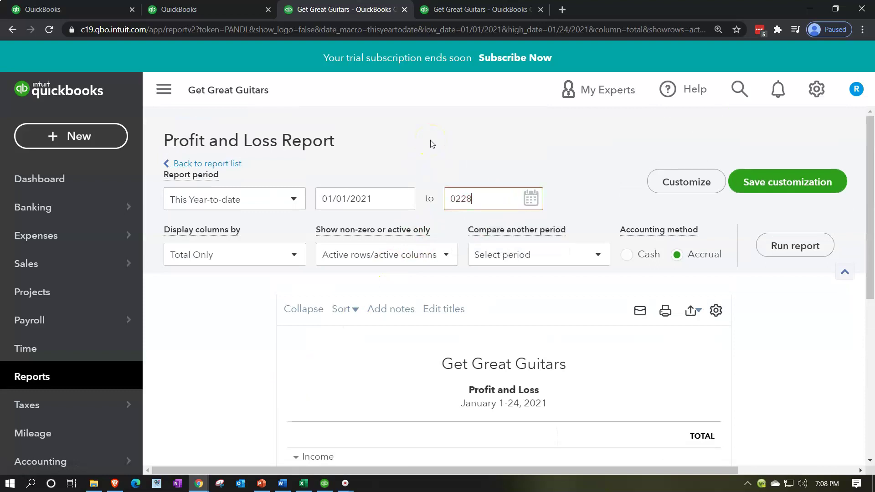
key("Tab")
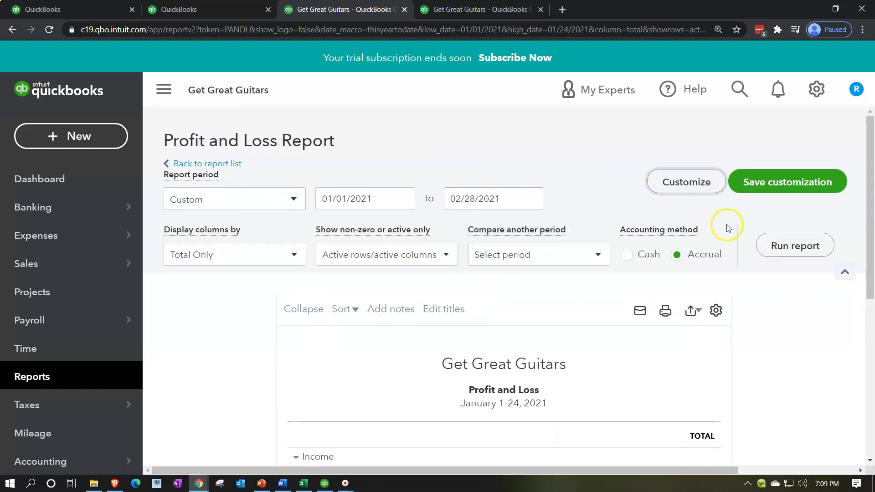
left_click(780, 244)
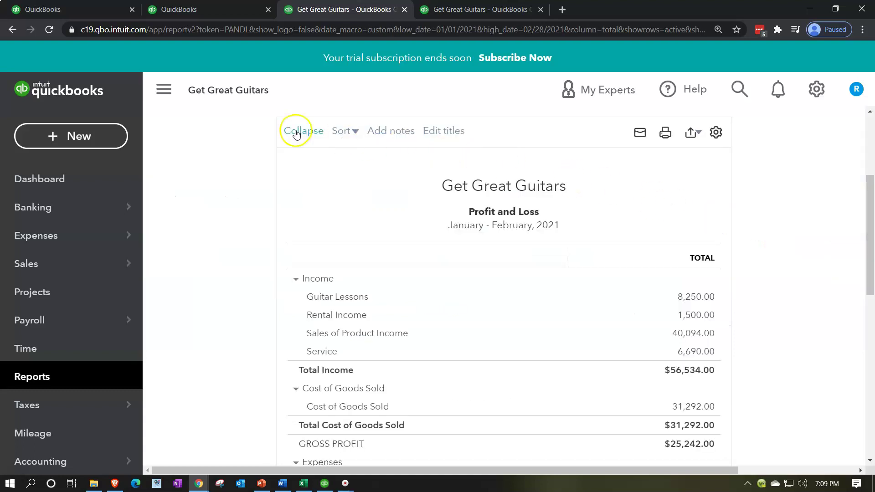
left_click(165, 88)
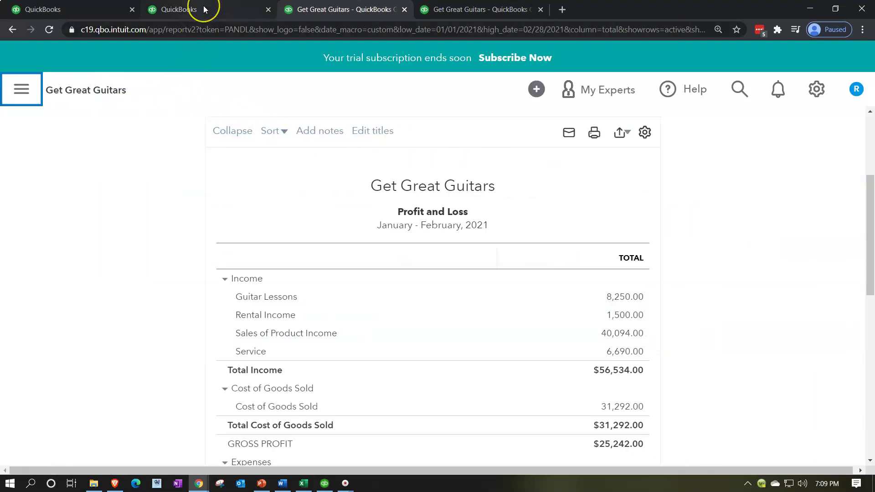
Step: Open the Balance Sheet report from the favorites in the browser tab just before the Profit and Loss
left_click(203, 10)
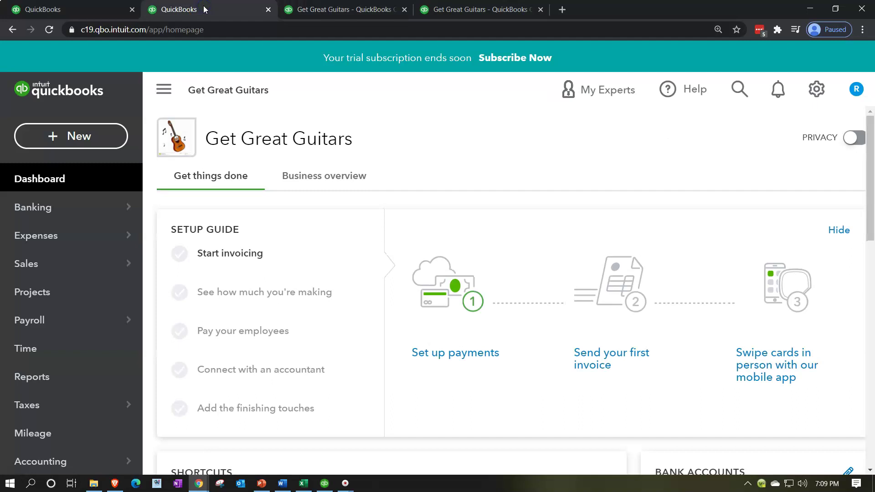
left_click(75, 375)
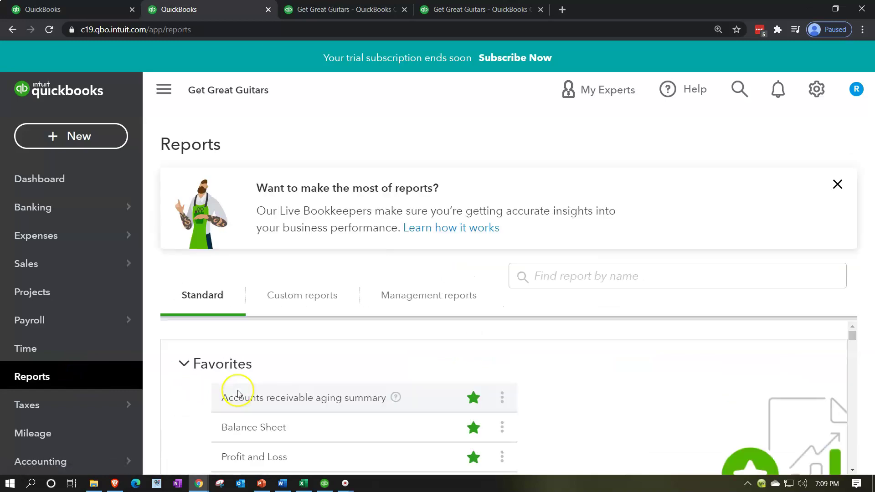
left_click(242, 419)
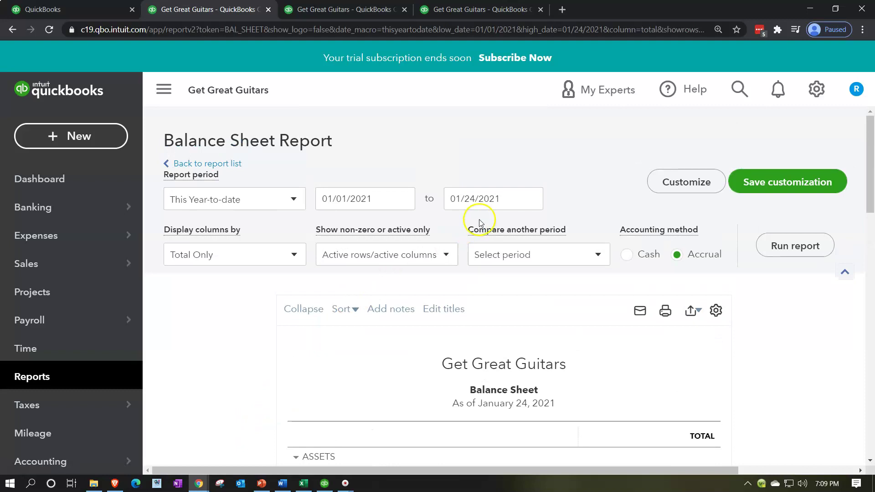
Step: Run the Balance Sheet report with the end date set to 02/28/2021 and hide the navigation menu
triple_click(499, 203)
type("02")
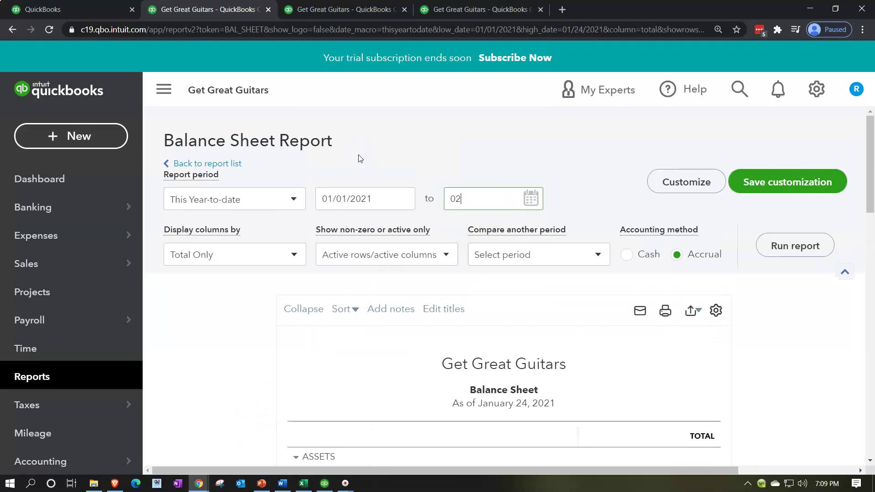
type("/28/2021")
left_click(770, 252)
scroll(683, 227, "down", 4)
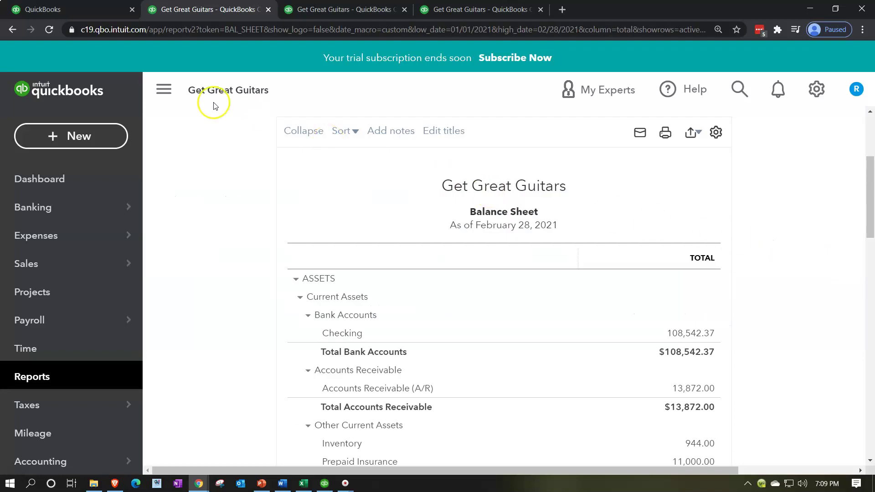
left_click(172, 91)
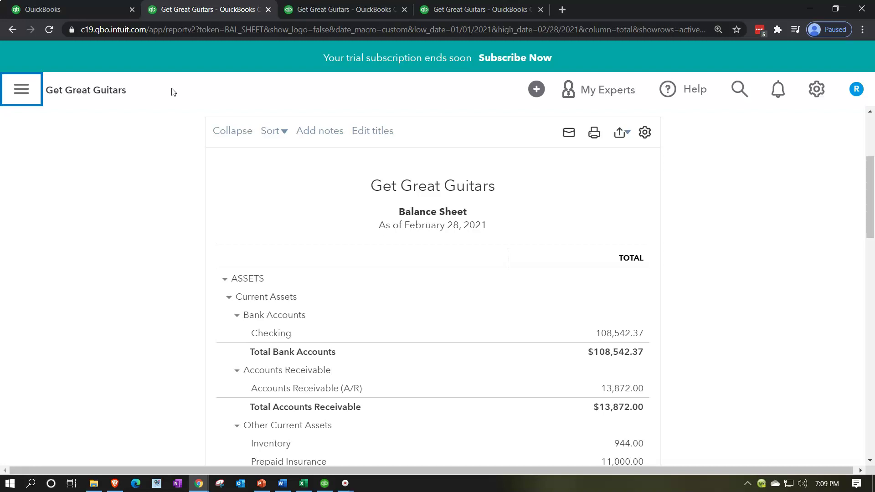
Step: Drill into the Accounts Receivable (A/R) balance and examine its February 28 transactions, including their amounts and running balances
left_click(615, 391)
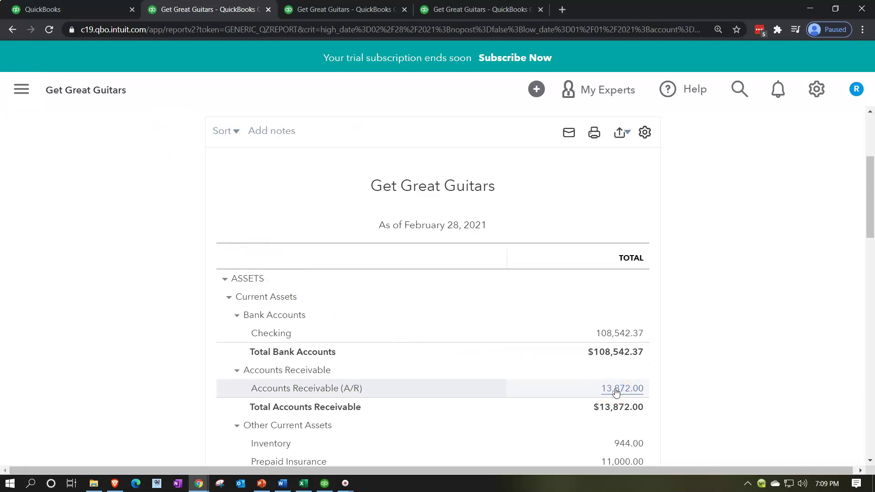
scroll(612, 373, "down", 3)
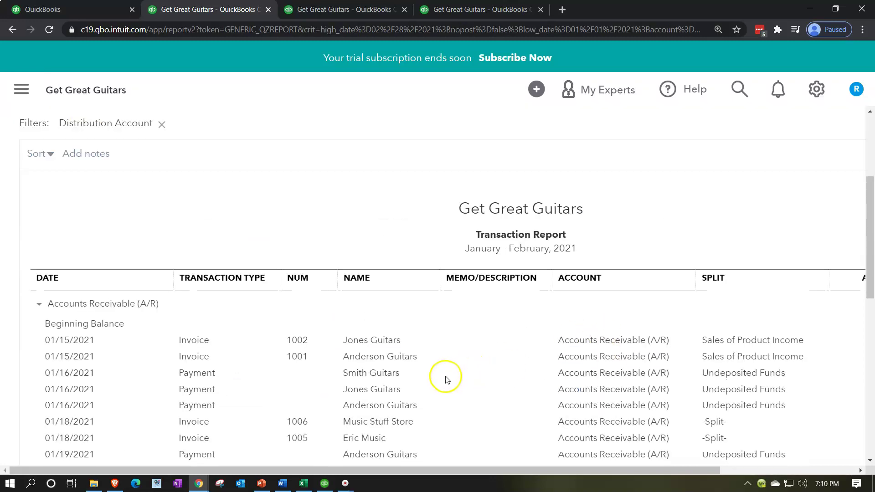
scroll(449, 378, "down", 12)
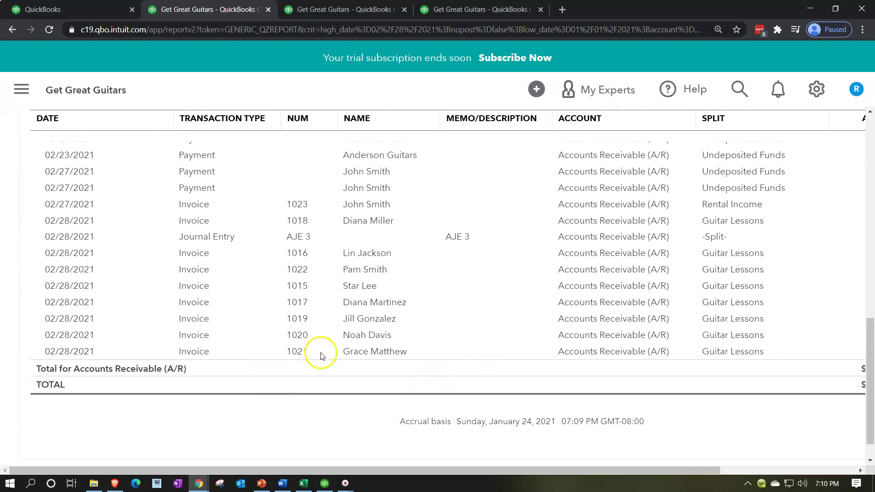
left_click(543, 472)
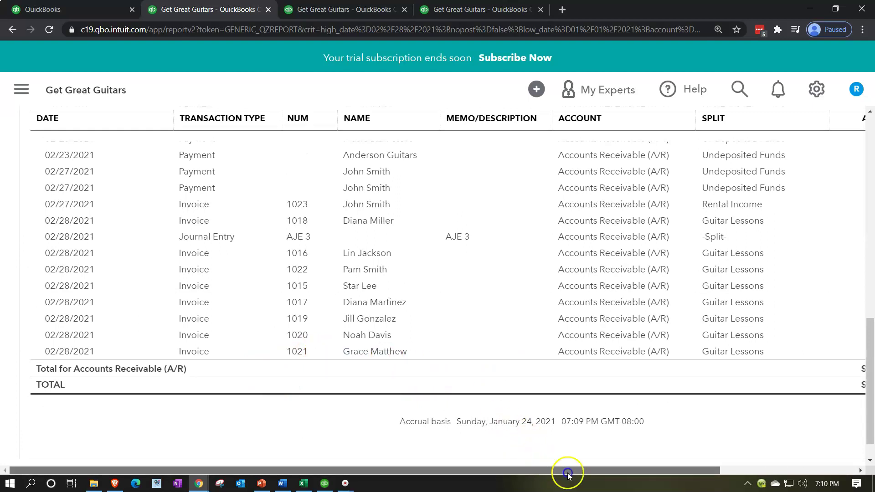
left_click_drag(543, 472, 691, 472)
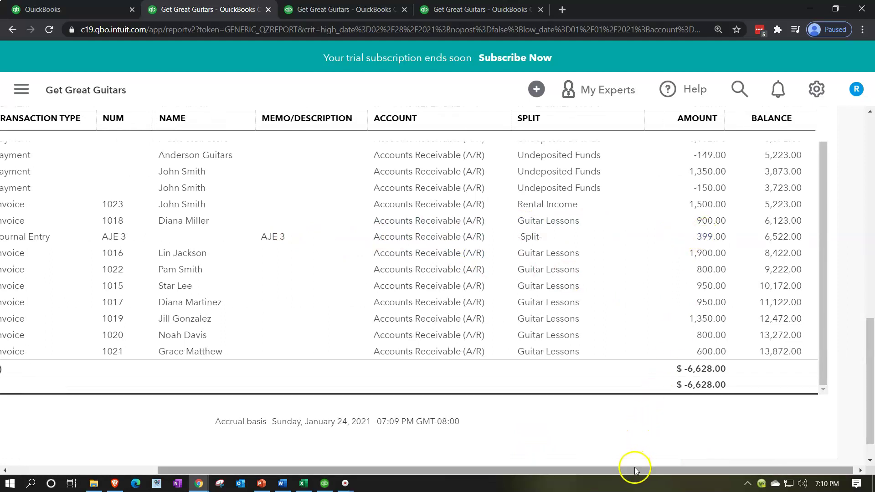
left_click_drag(634, 469, 470, 486)
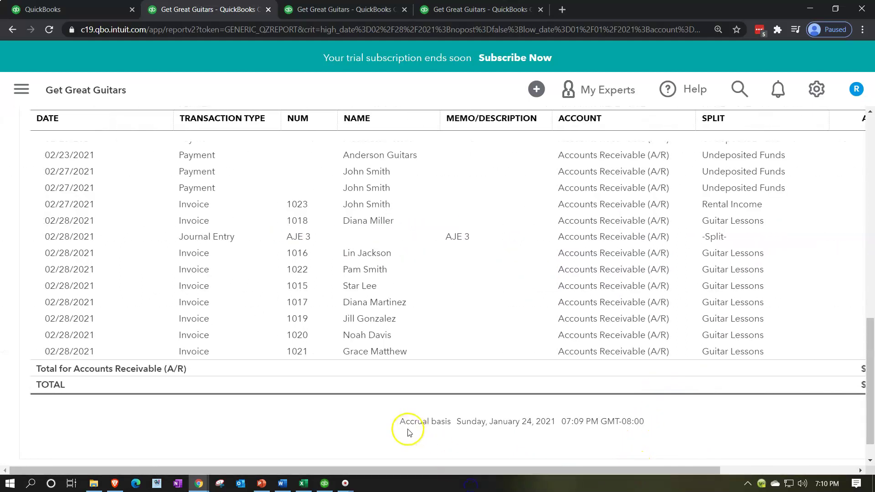
Step: Extend the Accounts Receivable transaction report's end date to 03/05/2021, rerun it and examine the last entries
scroll(303, 426, "up", 1)
scroll(302, 426, "up", 10)
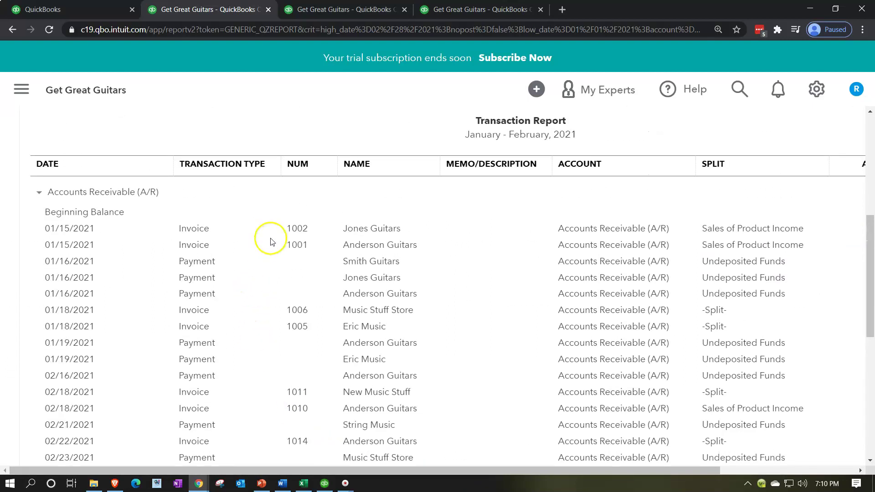
left_click(362, 145)
key("plus")
key("plus")
key("plus")
key("plus")
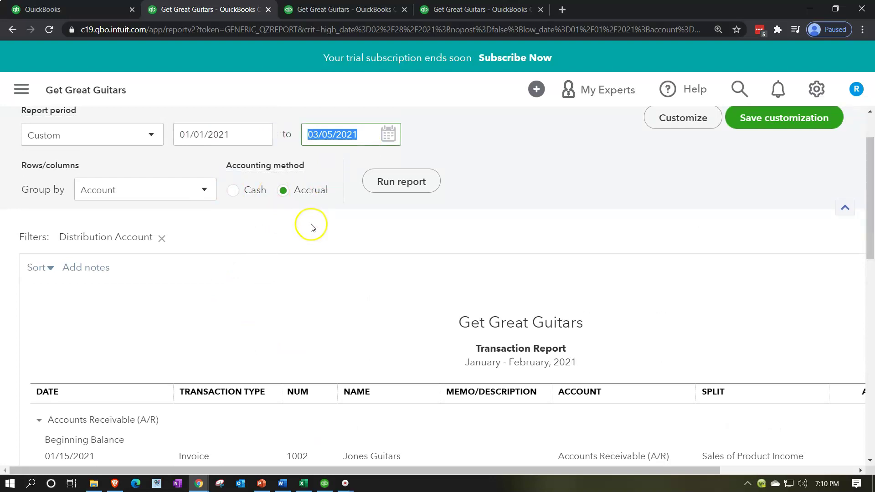
left_click(384, 182)
scroll(387, 219, "down", 15)
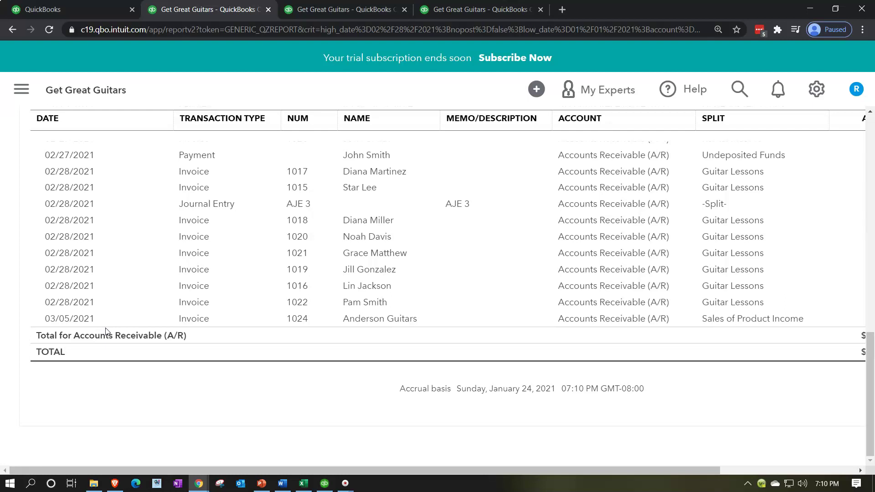
Step: Return to the Balance Sheet, then switch to the Adj Entry Worksheet 02.28.21.xlsx workbook in Excel and select cell D22
scroll(68, 230, "up", 10)
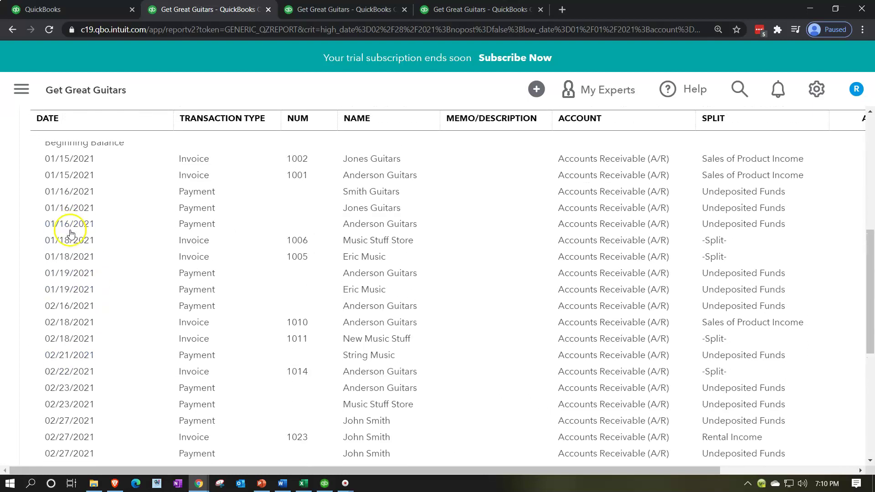
scroll(60, 212, "up", 1)
left_click(97, 165)
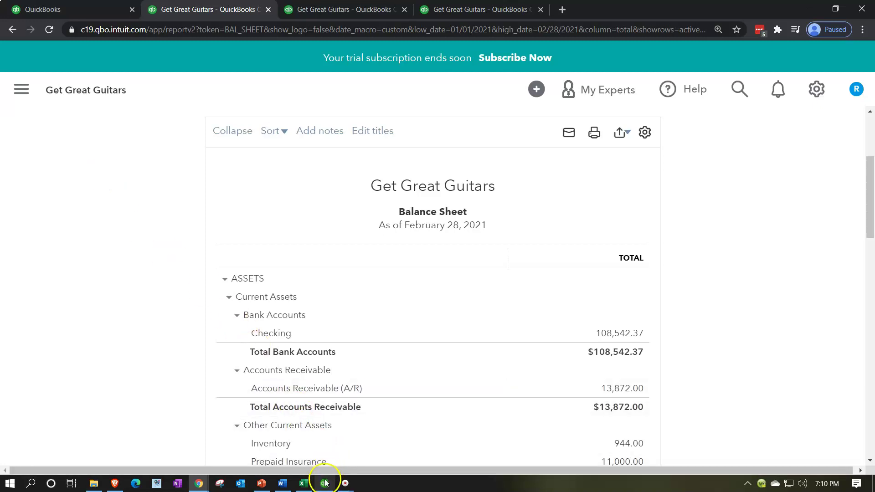
left_click(309, 486)
left_click(275, 379)
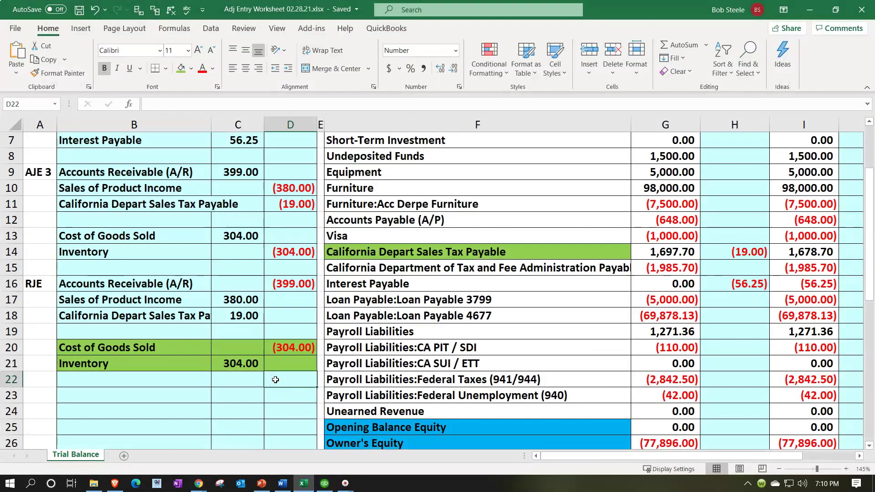
Step: Compare the reversing entry block in B16:D21 with the AJE 3 adjusting entry block in B9:D14
left_click(283, 372)
left_click_drag(152, 283, 280, 370)
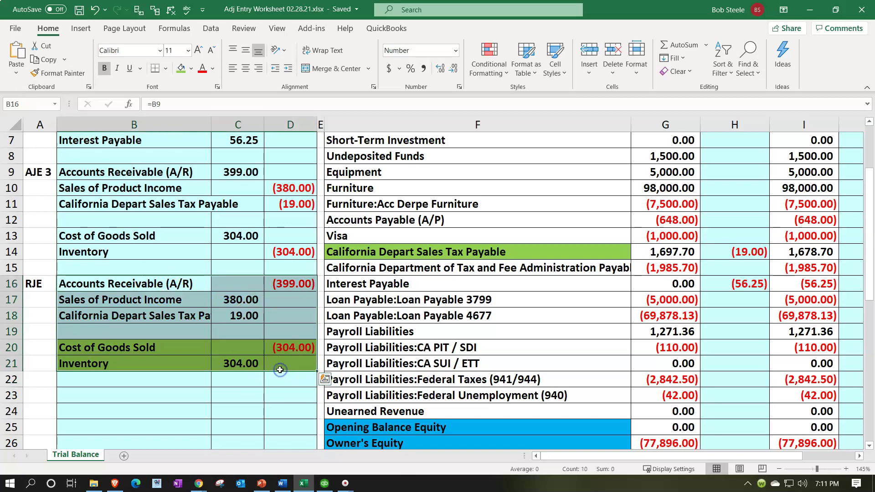
left_click_drag(173, 172, 275, 252)
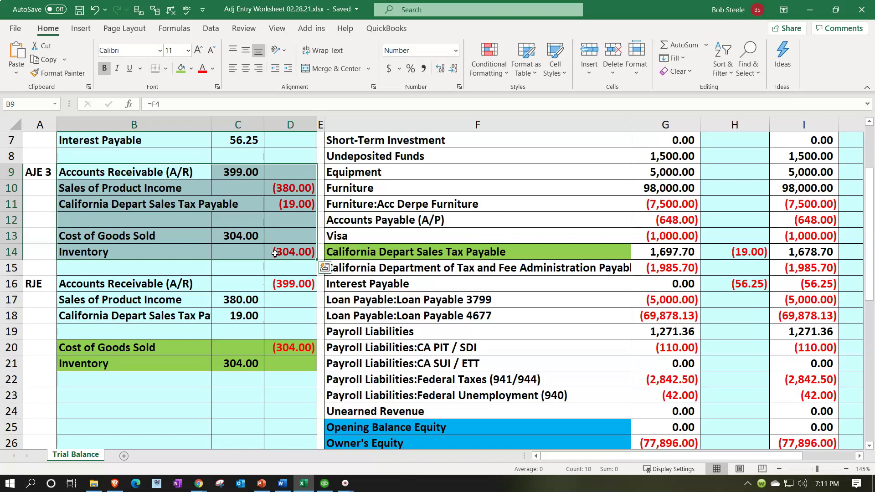
Step: Replace the green fill of the Cost of Goods Sold and Inventory reversing lines in B20:D21 with the recently used light blue
left_click_drag(176, 346, 293, 360)
right_click(293, 361)
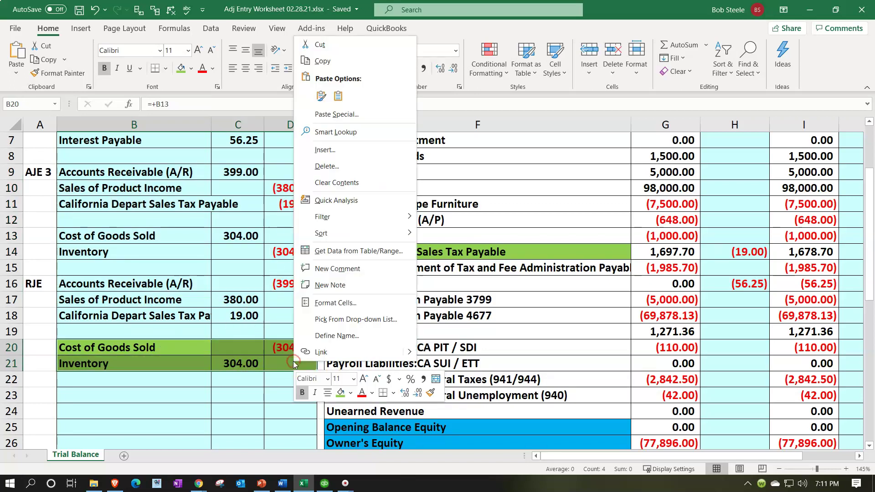
left_click(350, 393)
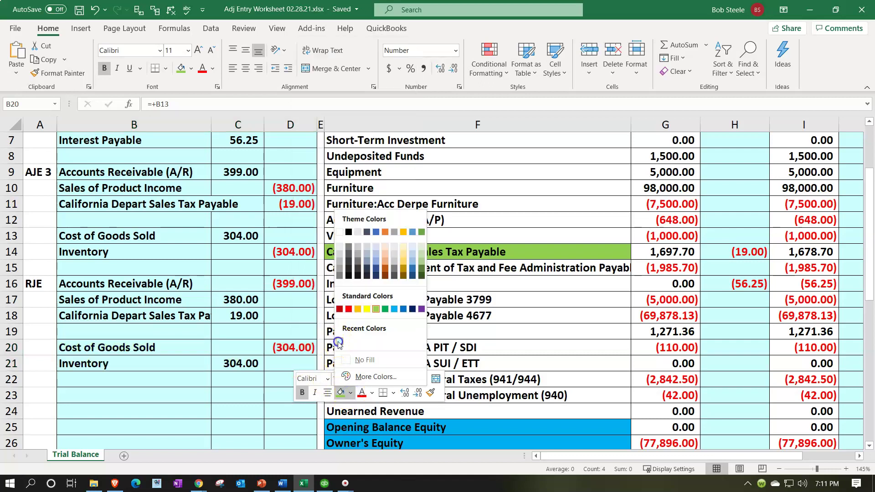
left_click(338, 339)
left_click(154, 318)
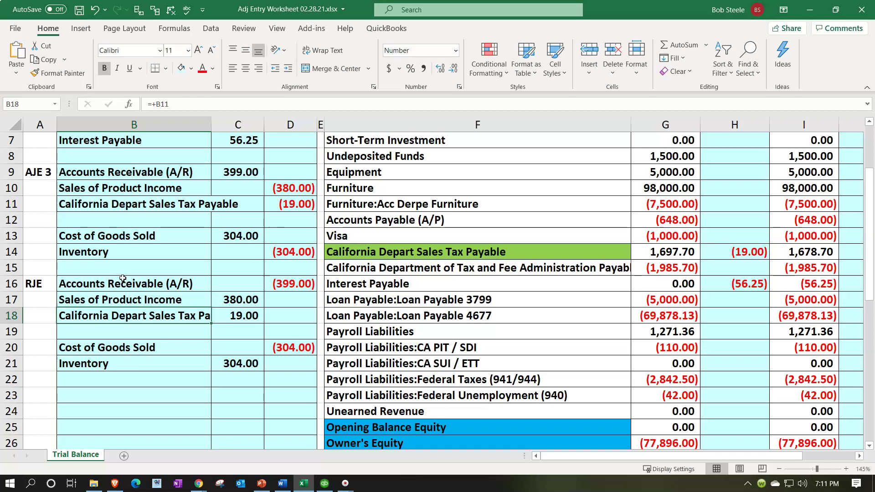
Step: Examine the worksheet's adjusting entries and each reversing entry line for Accounts Receivable, Sales of Product Income, sales tax payable and Inventory
scroll(122, 279, "up", 2)
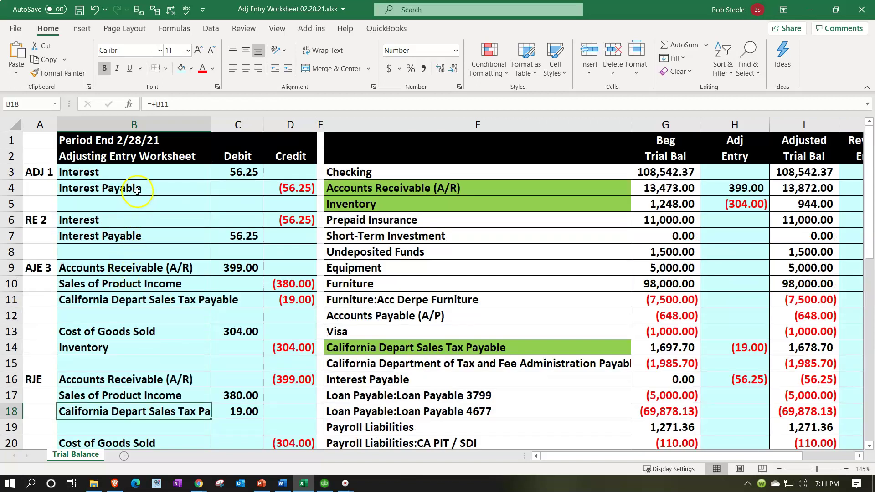
scroll(138, 188, "down", 3)
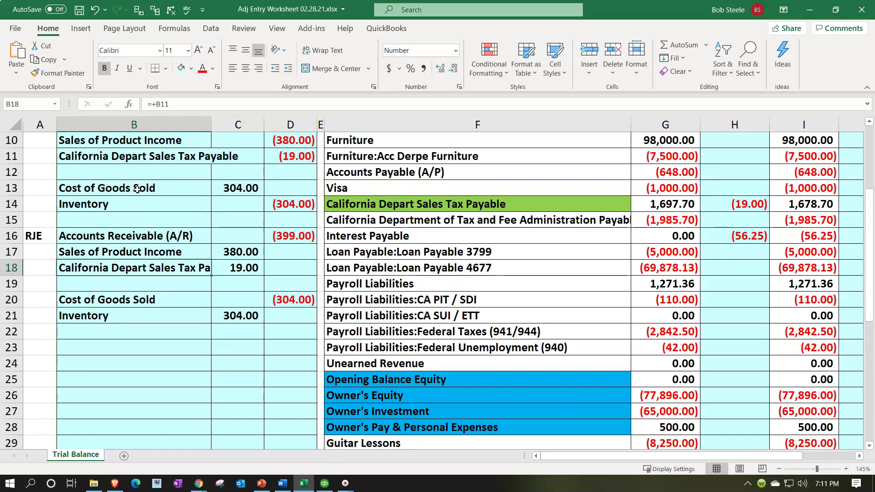
left_click(141, 237)
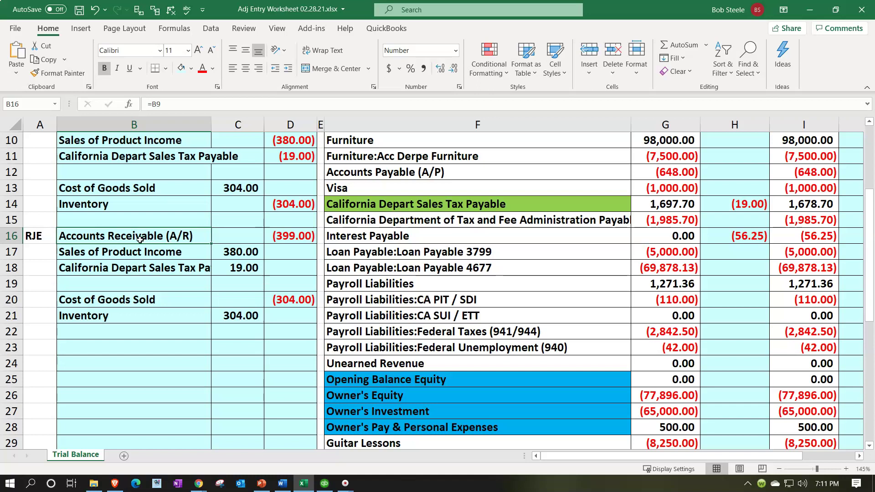
left_click(148, 239)
left_click_drag(153, 237, 275, 236)
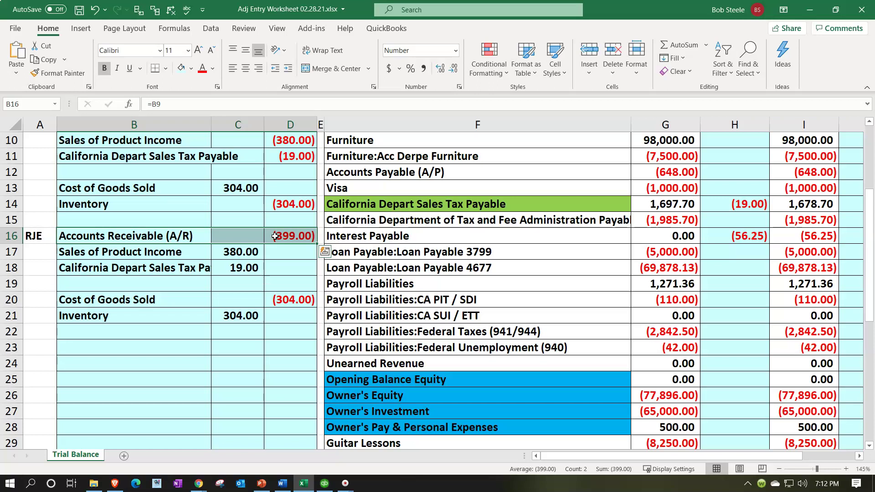
left_click(186, 236)
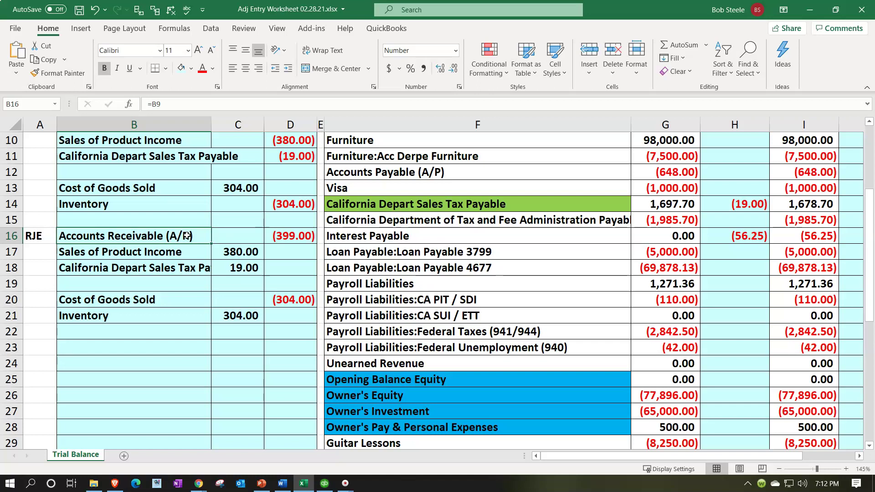
left_click(188, 245)
left_click(211, 271)
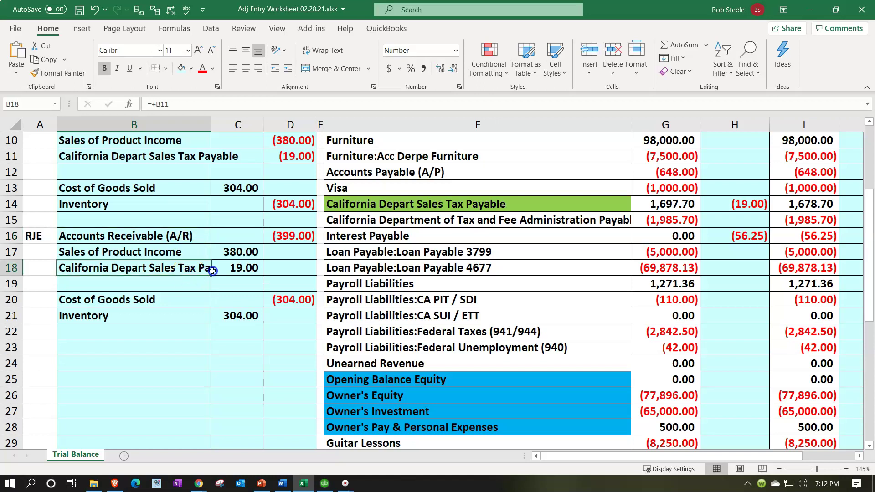
left_click_drag(212, 270, 229, 271)
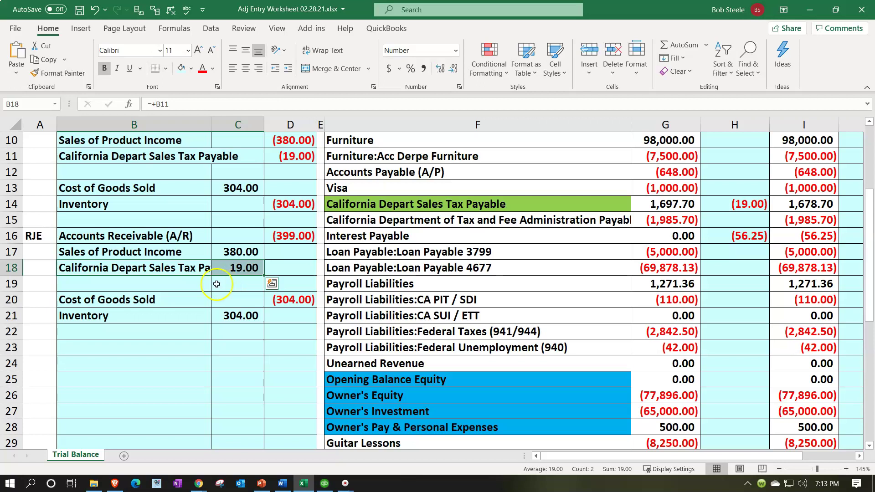
left_click_drag(196, 315, 228, 315)
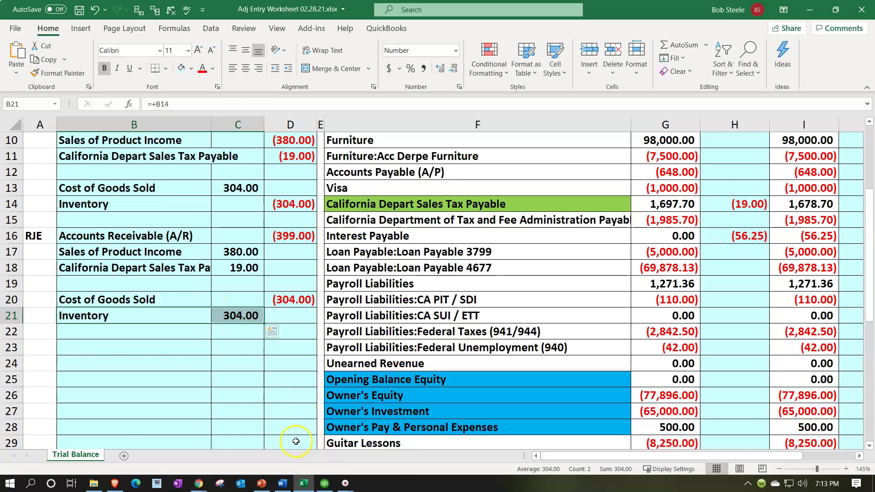
Step: Switch to QuickBooks Online in Chrome and start a new journal entry dated 03/01/2021
left_click(199, 482)
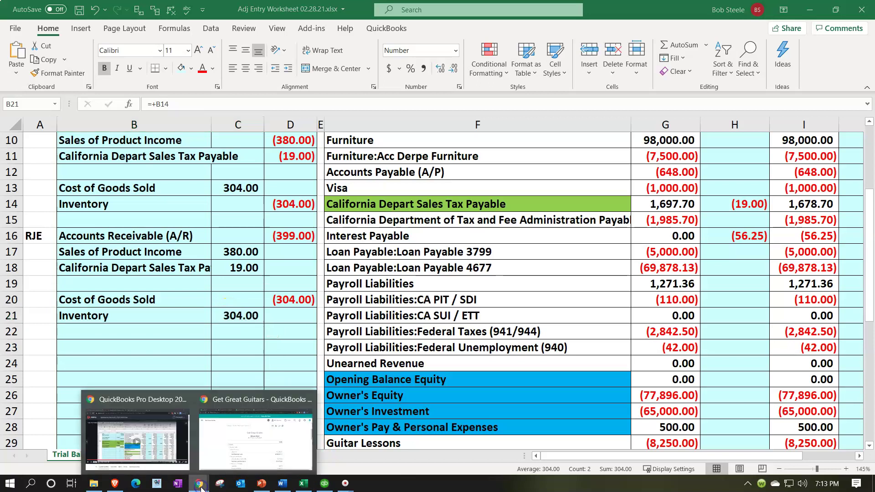
left_click(308, 466)
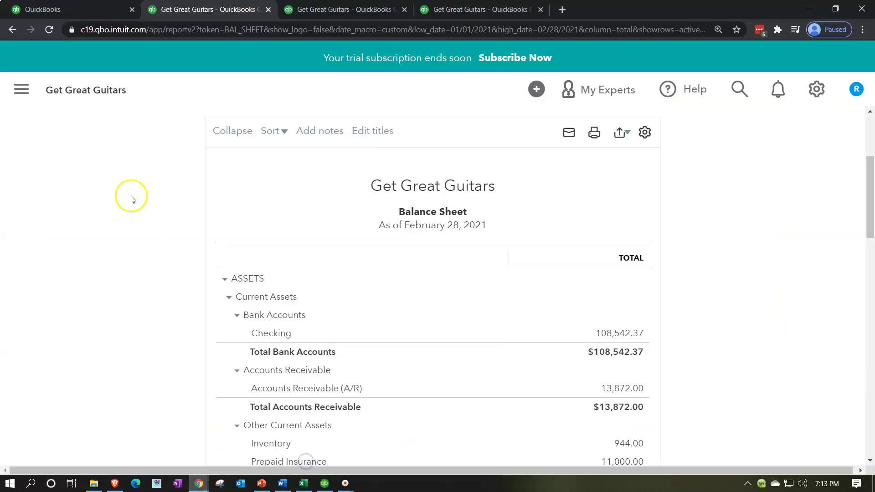
left_click(82, 15)
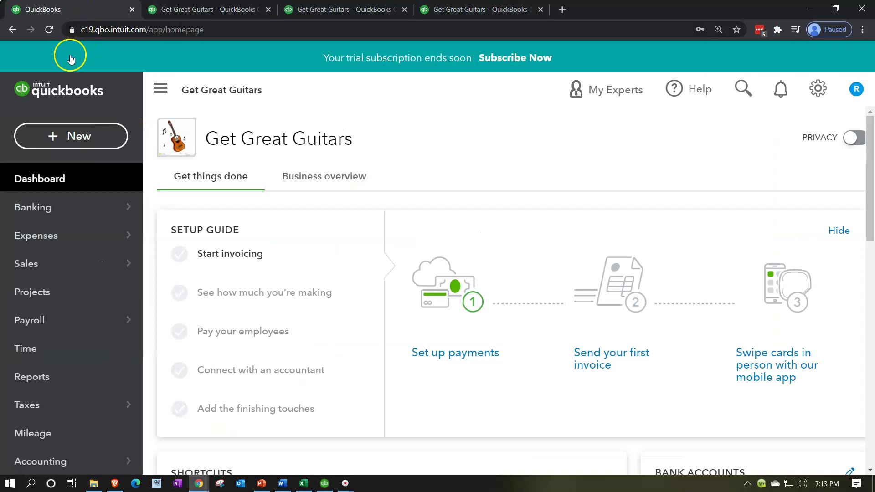
left_click(66, 132)
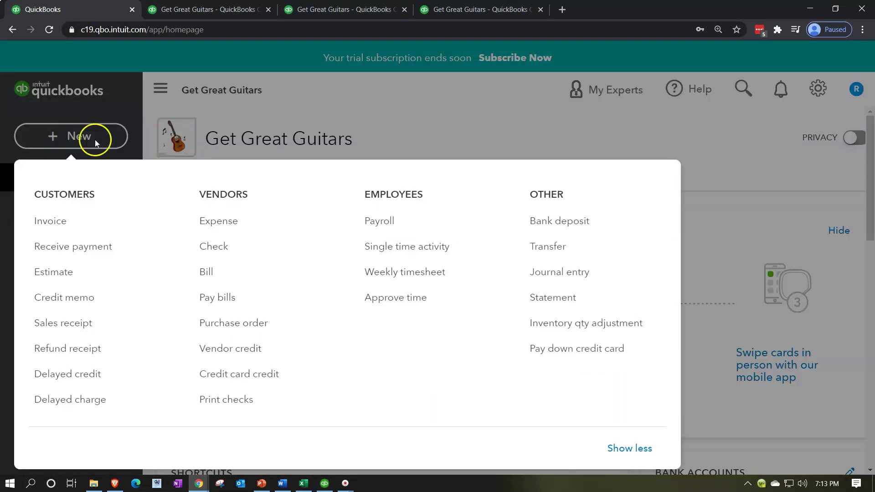
left_click(546, 273)
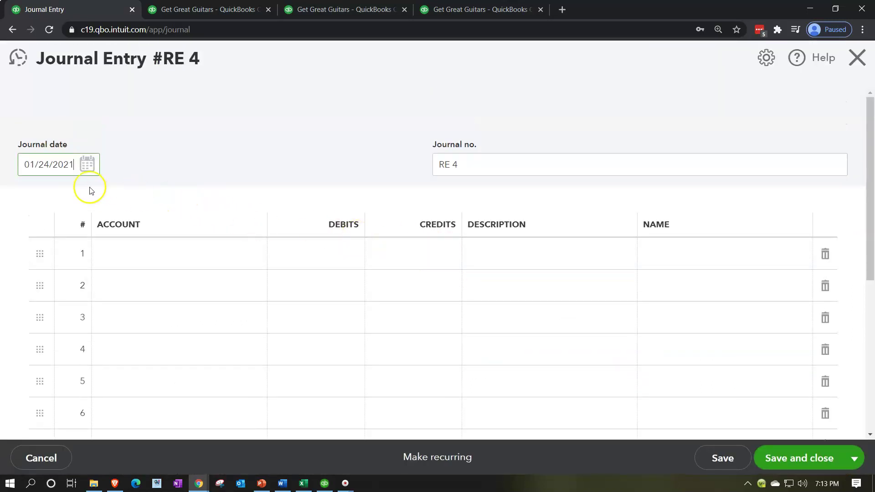
left_click_drag(75, 164, 5, 152)
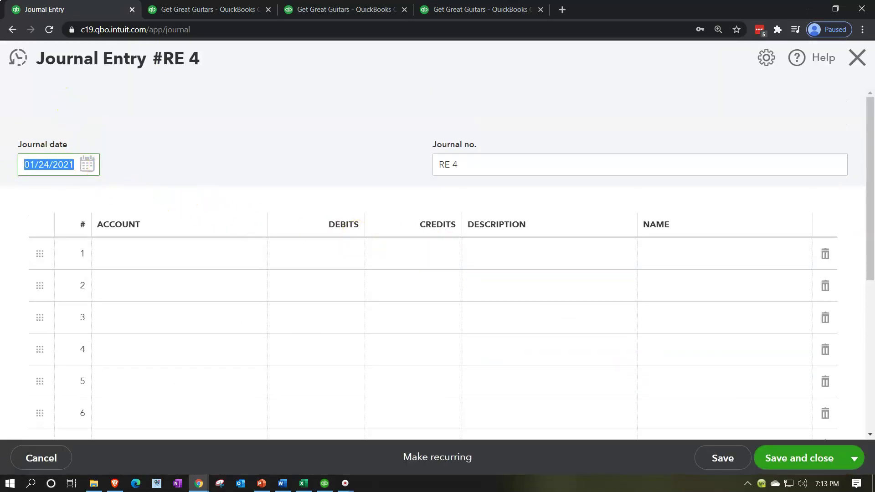
type("03/01/2021")
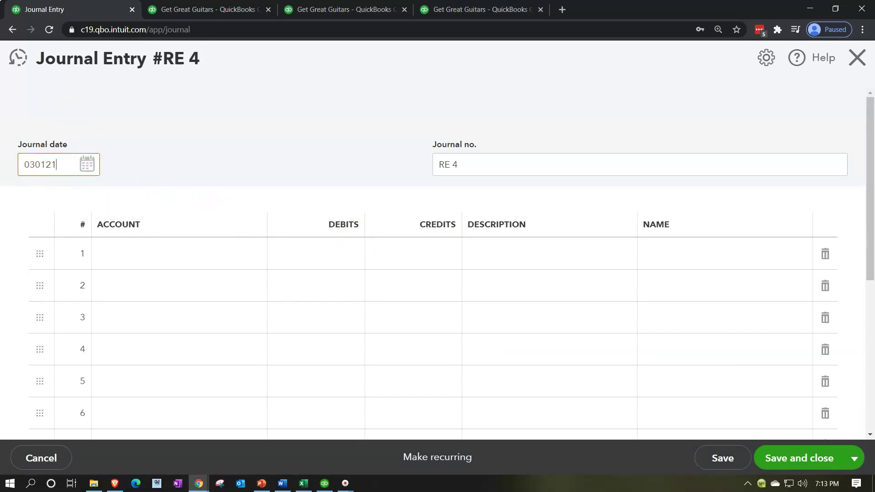
key("Tab")
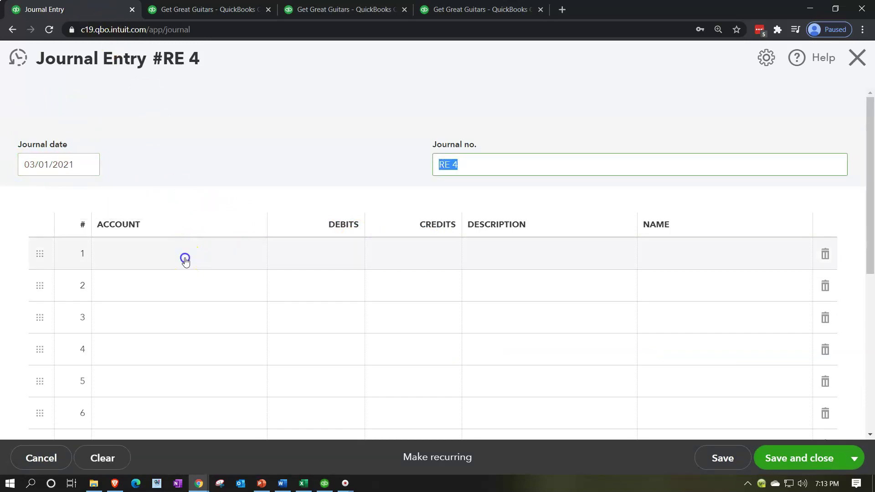
Step: Assign Accounts Receivable (A/R) as the account on the journal entry's first line
left_click(184, 257)
left_click(200, 265)
type("able (A/R")
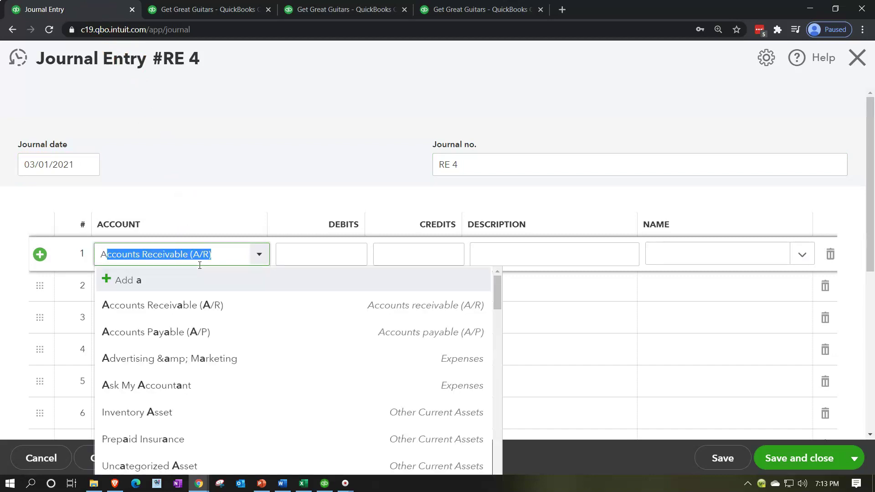
left_click(195, 306)
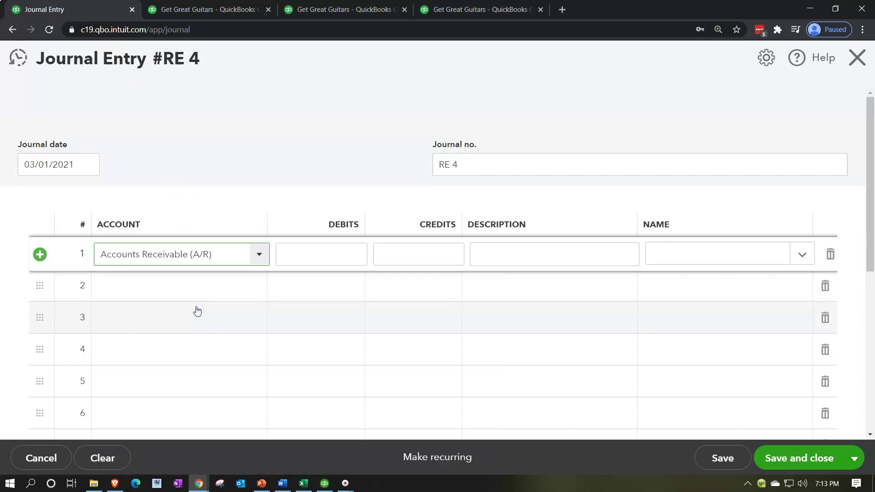
key("Tab")
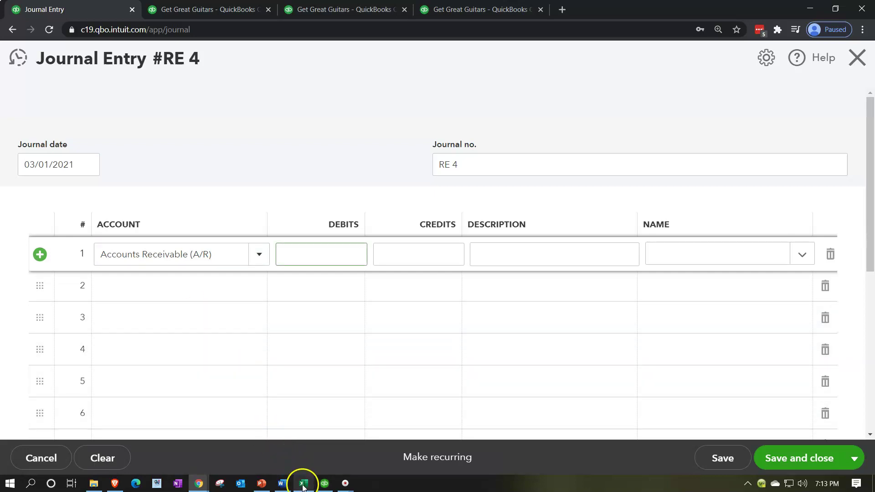
Step: Check the Accounts Receivable reversal amount in the Excel worksheet and enter it as a 399 credit on the journal entry's first line
left_click(303, 483)
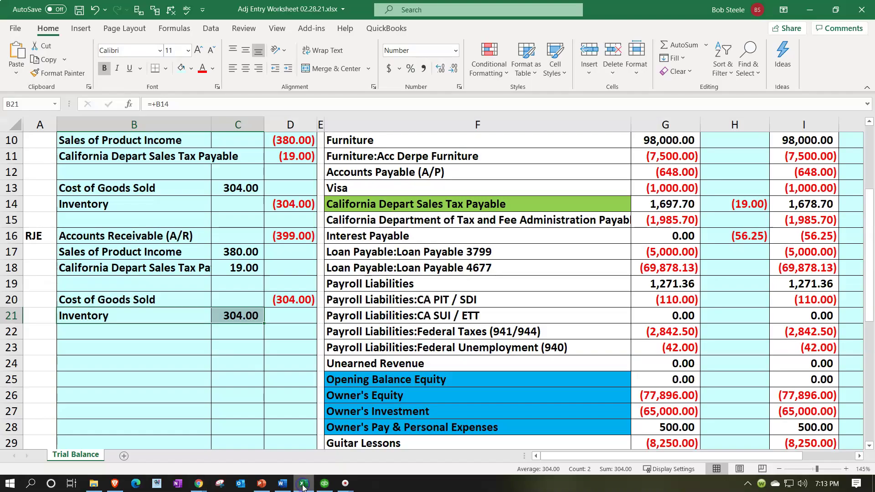
left_click(302, 240)
left_click(303, 483)
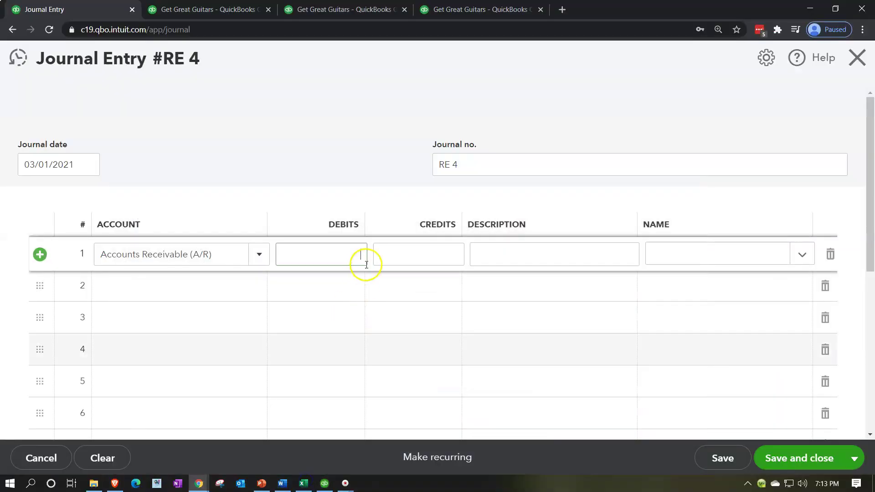
left_click(412, 252)
type("399")
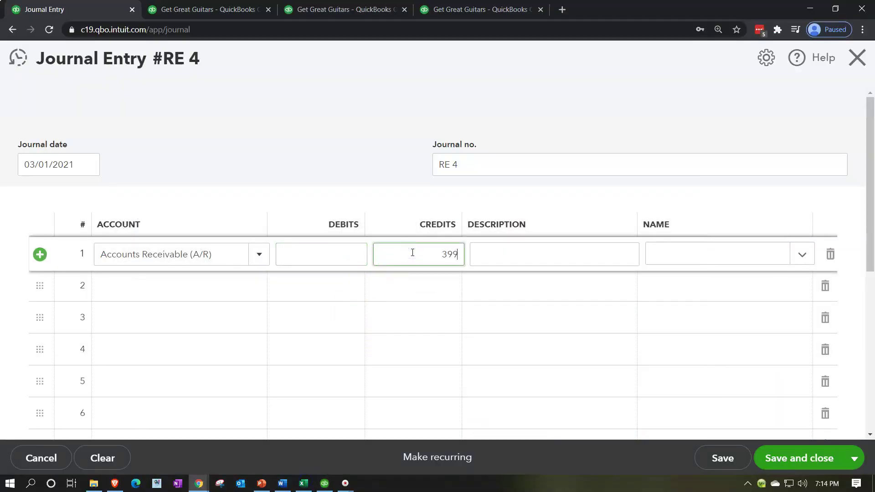
key("Tab")
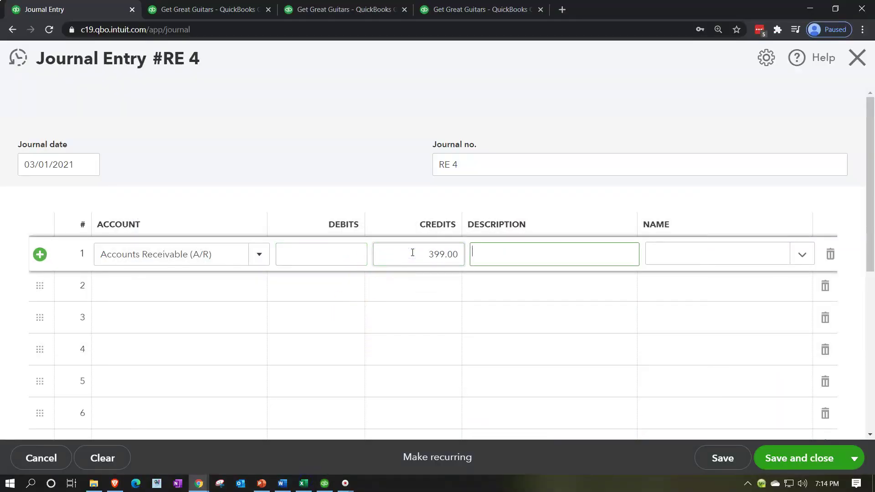
Step: Switch to the Excel worksheet and relabel the reversing entry in cell A16 as RJE 4
left_click(303, 483)
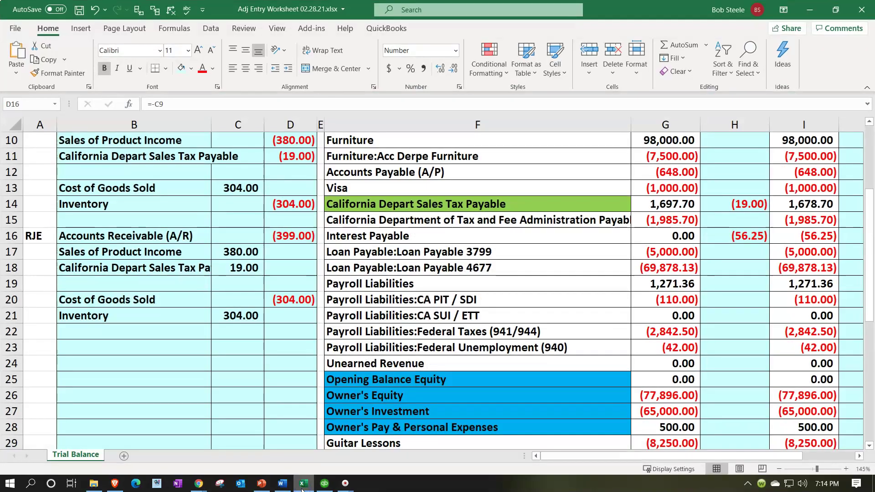
left_click(325, 483)
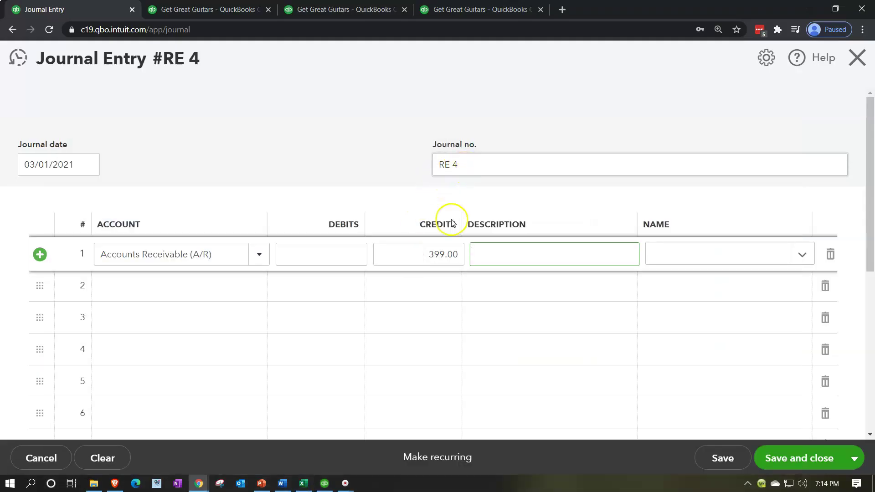
left_click(303, 483)
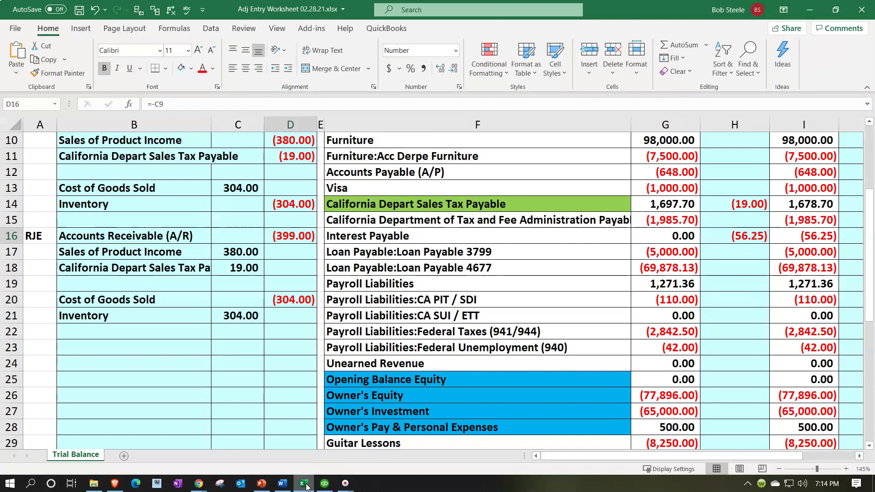
scroll(95, 266, "up", 2)
left_click(38, 332)
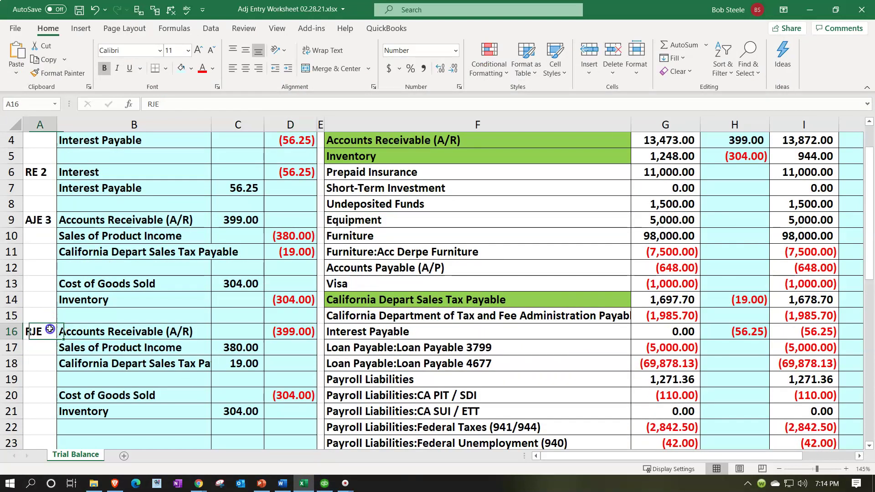
double_click(50, 329)
type("4")
key("Return")
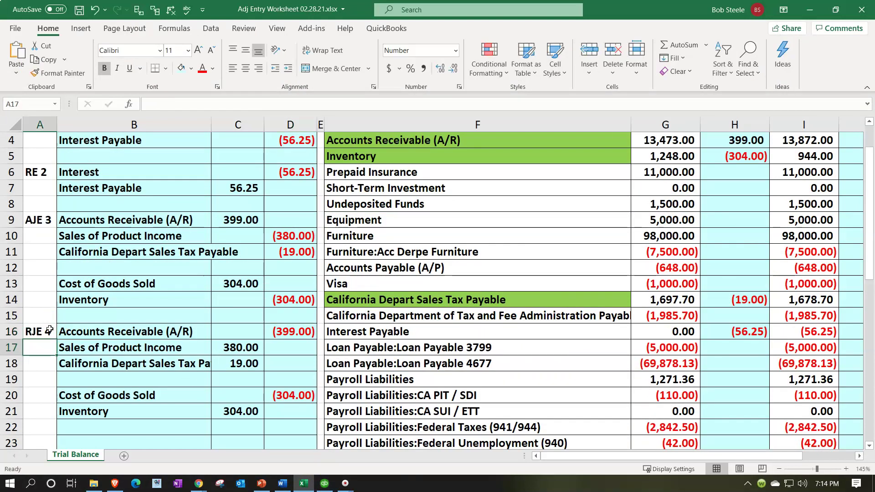
left_click(96, 335)
scroll(99, 337, "down", 2)
Step: Switch to QuickBooks Online in Chrome and change the journal number of the 03/01/2021 entry to RJE 4
left_click(302, 483)
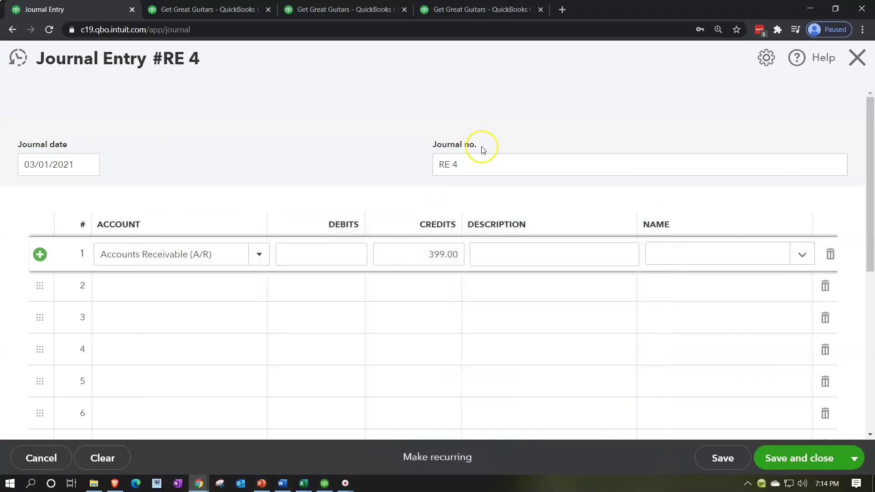
left_click(465, 162)
type("RJ")
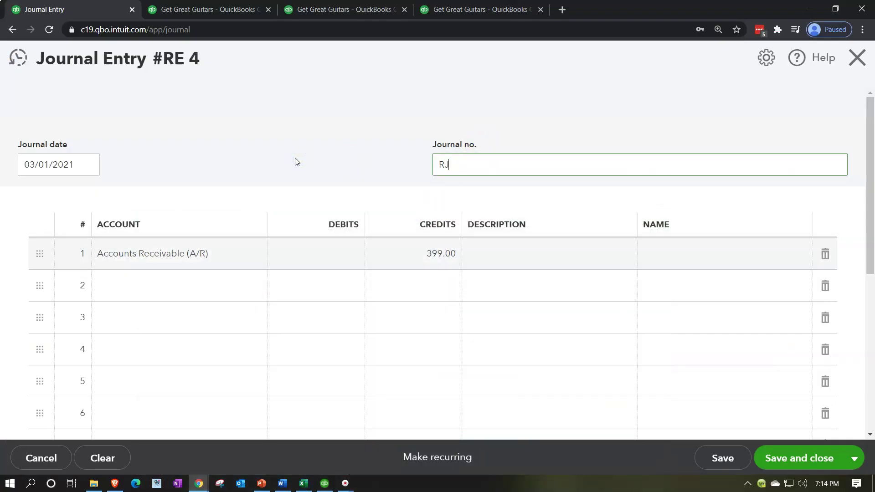
type("E 4")
key("Tab")
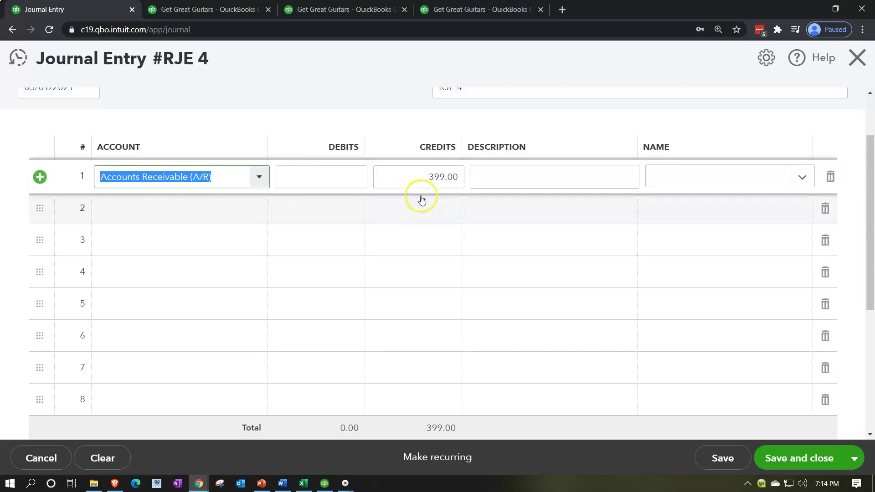
Step: Assign the customer Anderson Guitars as the name on the journal entry's Accounts Receivable line
left_click(512, 178)
scroll(516, 245, "up", 1)
left_click(504, 234)
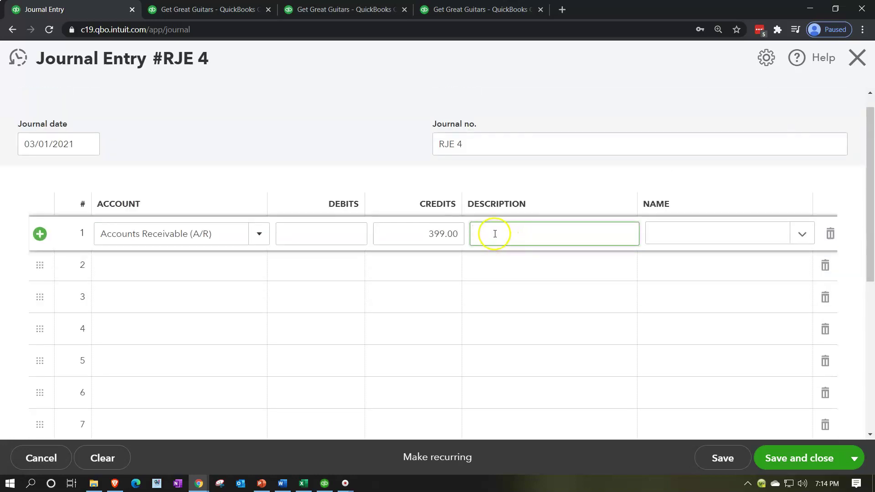
left_click(688, 233)
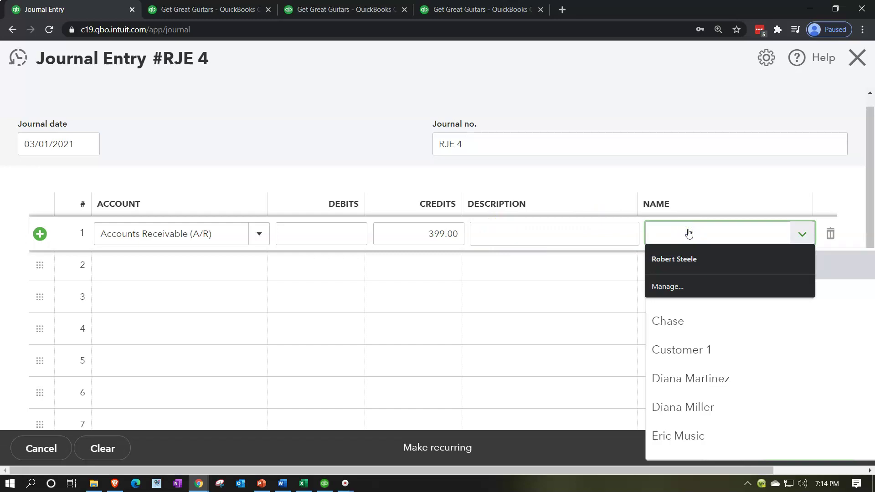
type("ann")
key("BackSpace")
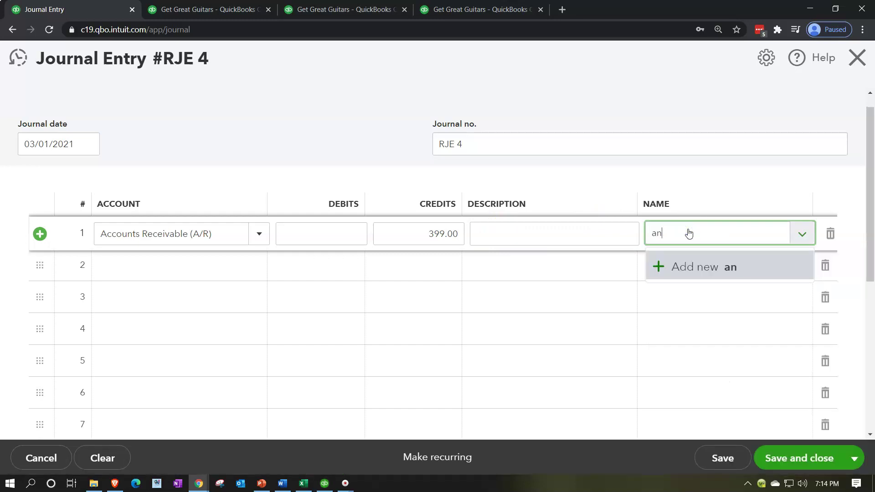
type("der")
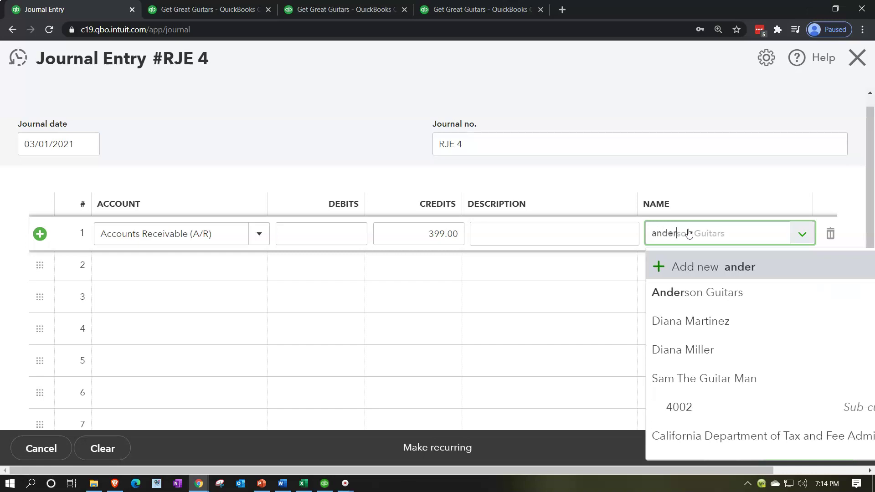
key("Down")
key("Down")
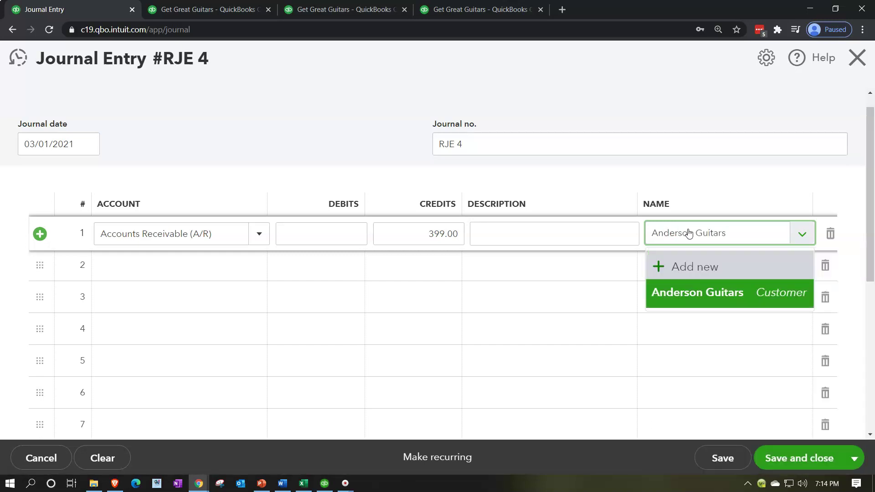
key("Tab")
key("Tab")
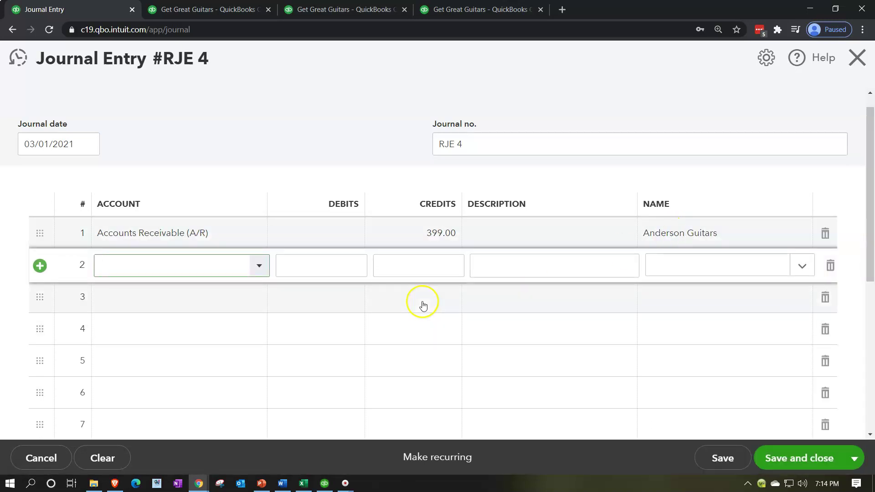
Step: Check the next reversal account in the Excel worksheet and assign Sales of Product Income on the journal entry's second line
left_click(303, 483)
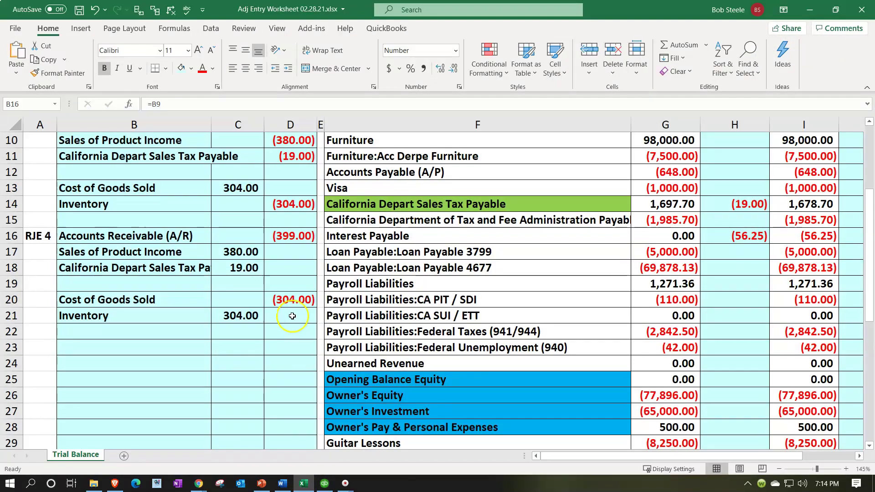
left_click(224, 251)
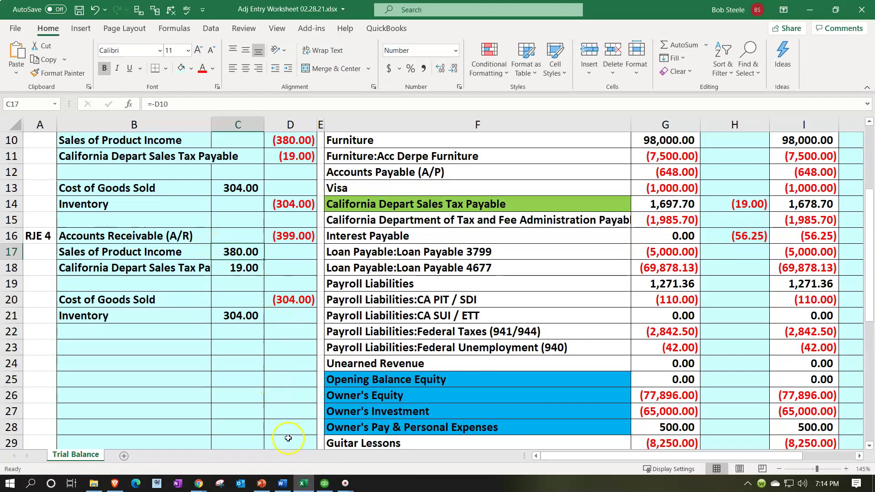
left_click(199, 482)
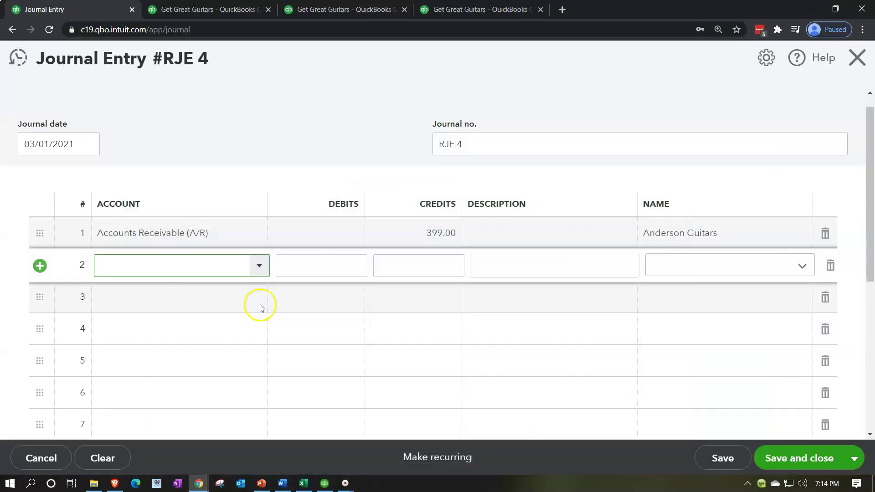
type("Sales")
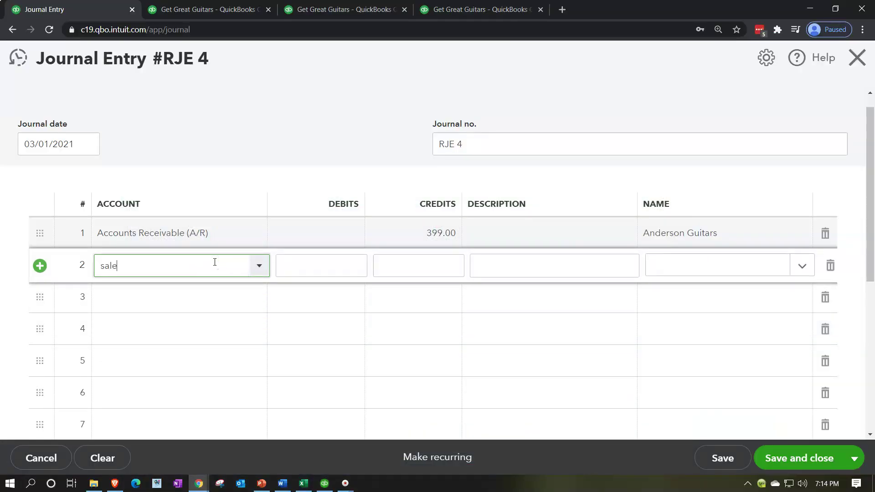
type(" of")
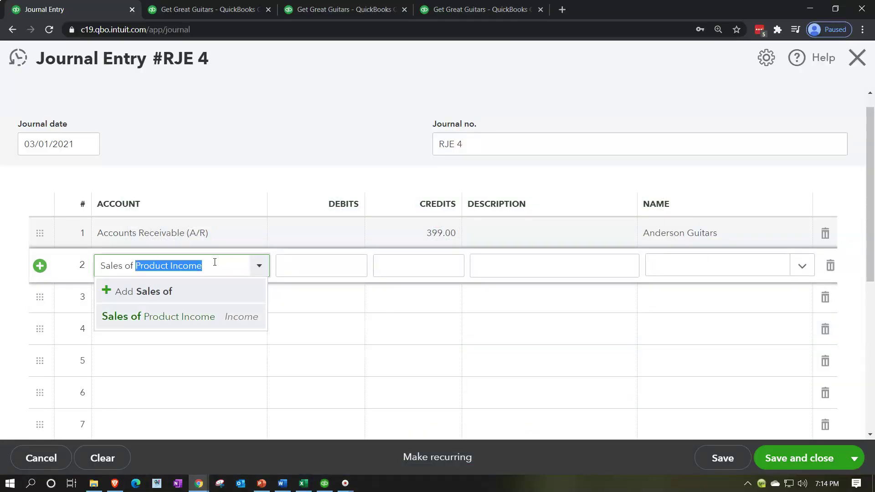
key("BackSpace")
key("Down")
key("Tab")
Step: Check the Sales of Product Income amount in the Excel worksheet and enter it as a 380 debit on the second line
left_click(307, 483)
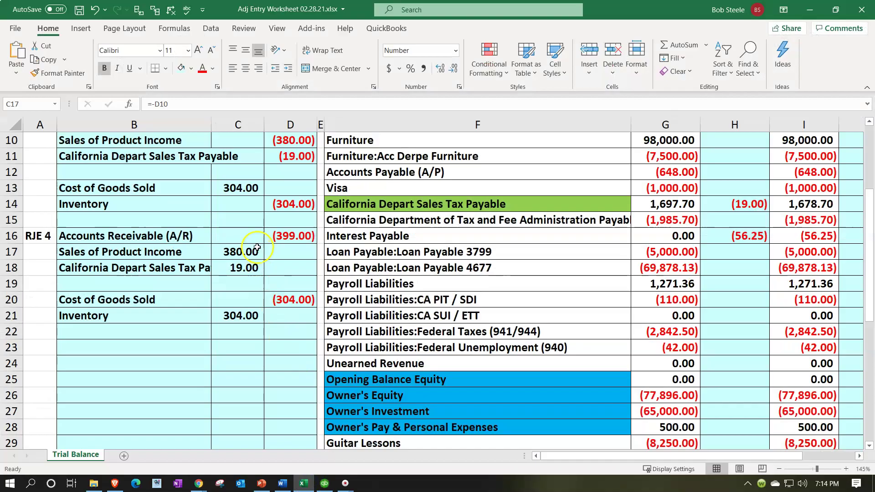
left_click(304, 483)
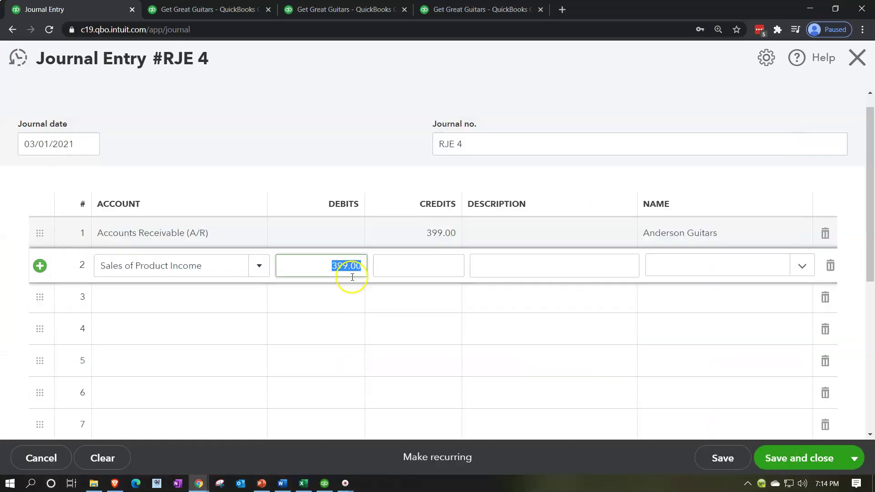
type("380")
key("Tab")
key("Tab")
key("Tab")
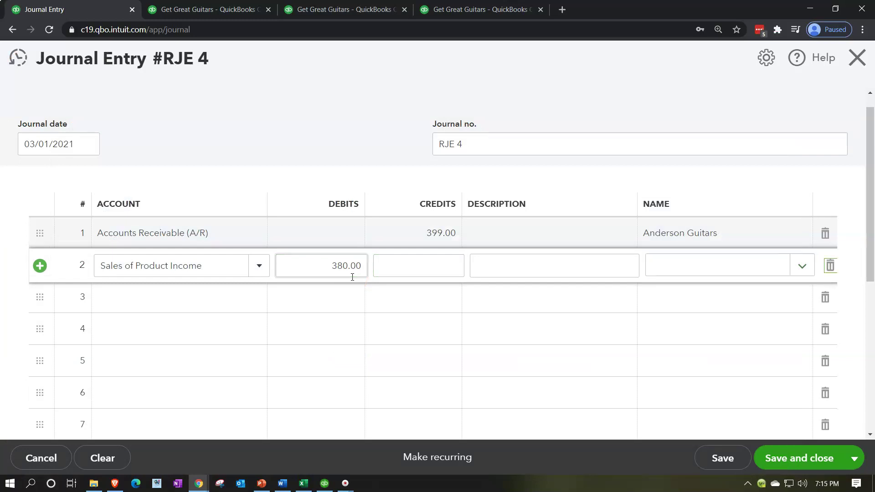
key("Tab")
Step: Check the sales tax reversal in the Excel worksheet and record California Depart Sales Tax Payable with a 19 debit on the third line
left_click(303, 483)
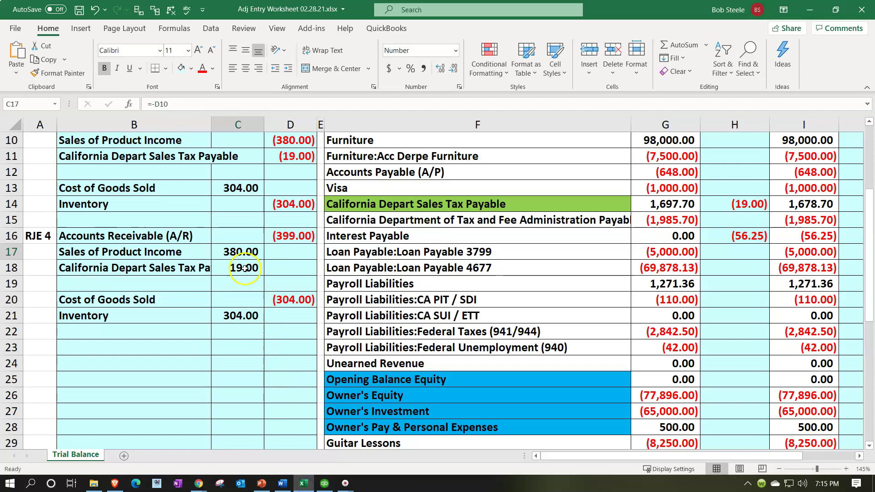
left_click(195, 268)
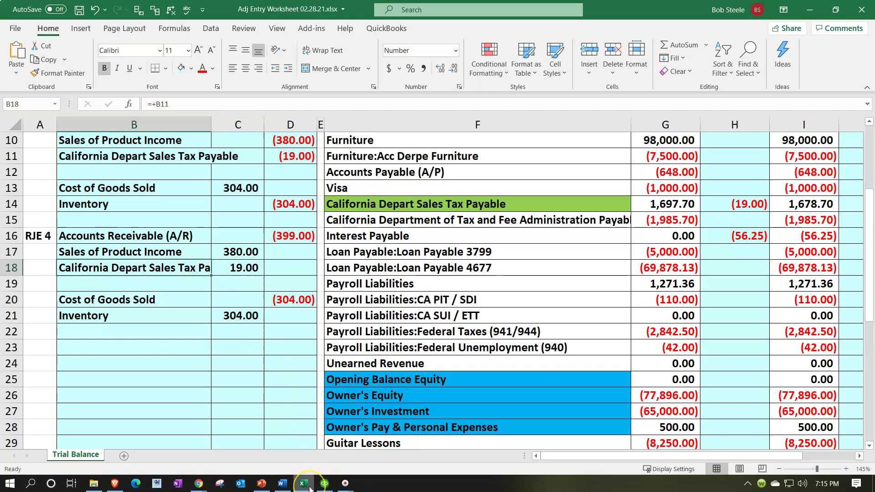
mouse_move(309, 487)
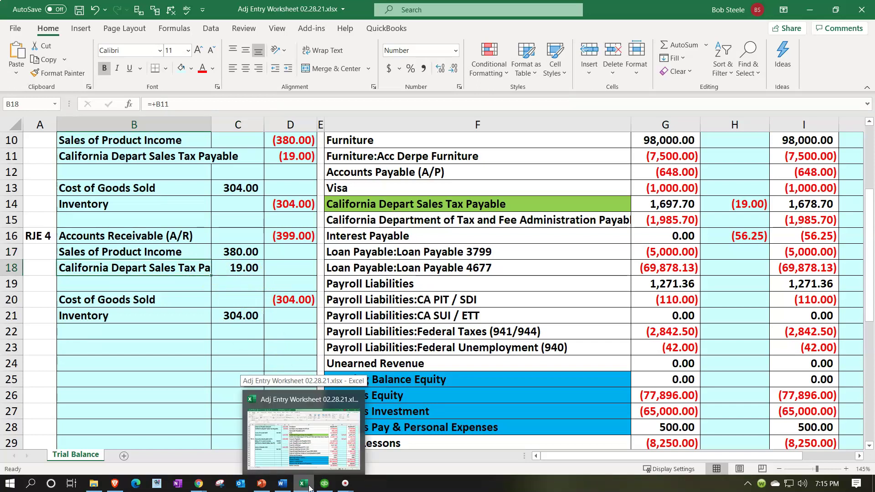
left_click(199, 482)
left_click(160, 301)
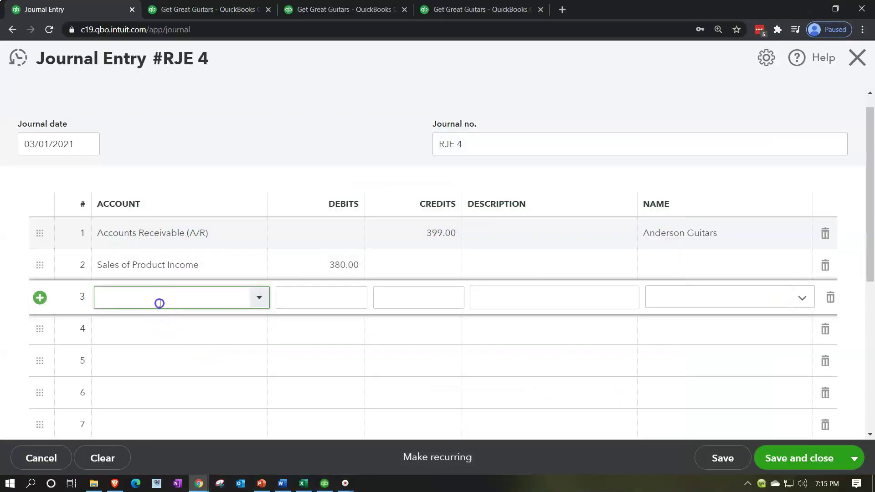
type("Cal")
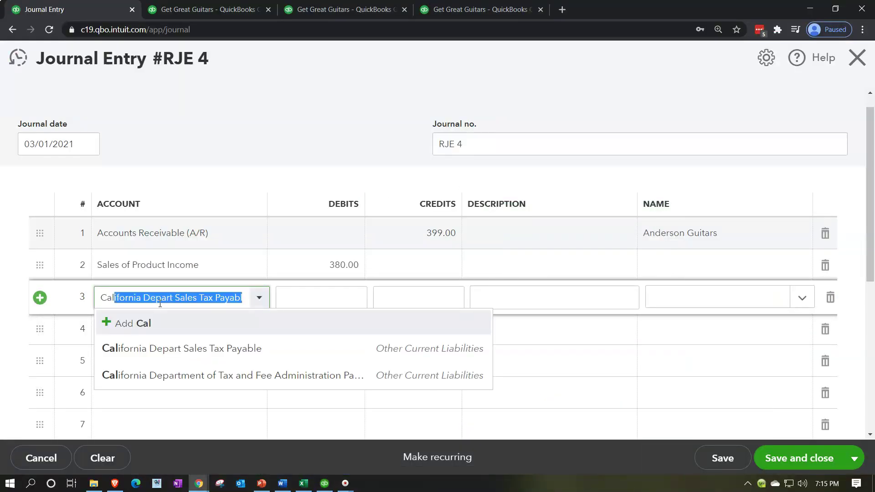
key("Tab")
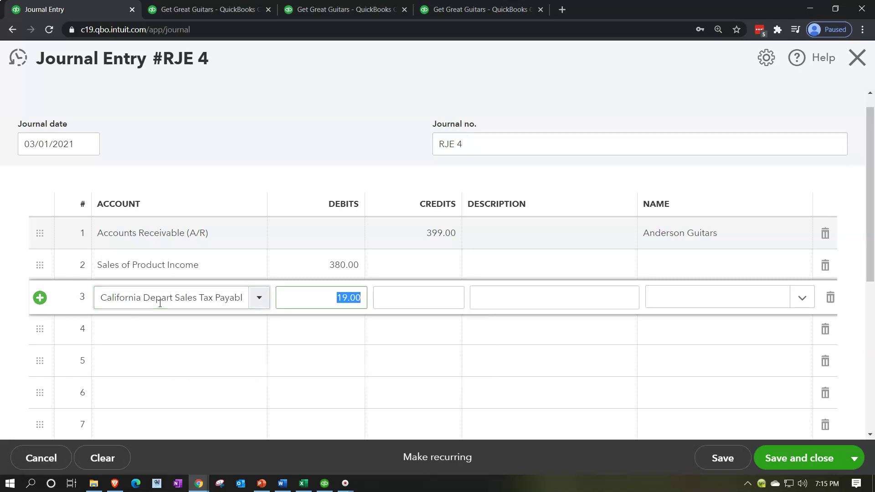
key("Tab")
key("Tab")
key("Tab")
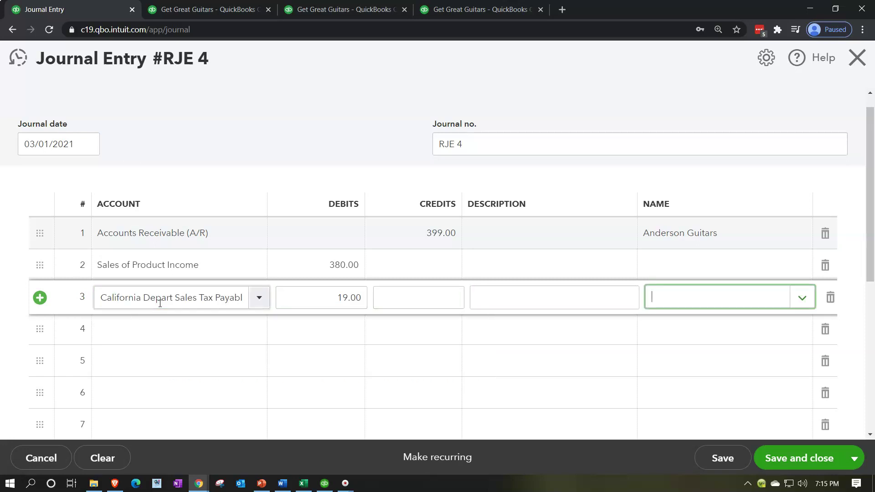
key("Tab")
key("Tab")
Step: Leave the fourth line blank, consult the Excel worksheet for the next account, and assign Cost of Goods Sold on the fifth line
key("Tab")
key("Tab")
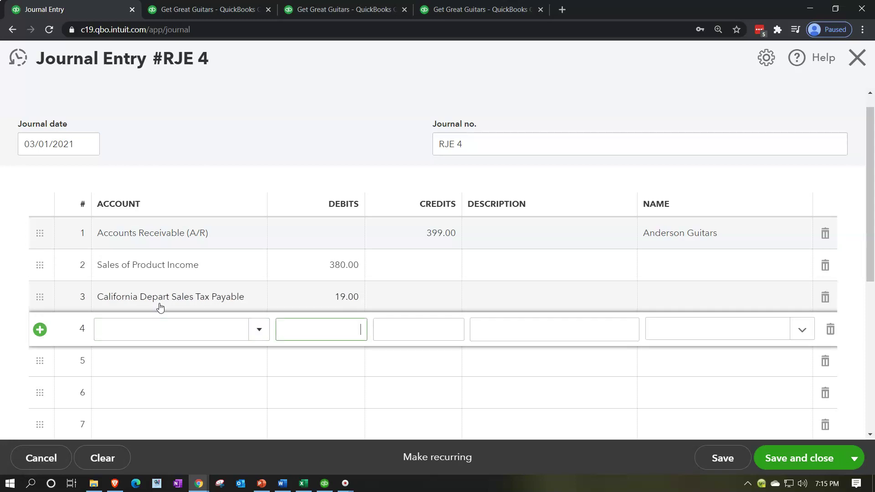
key("Tab")
key("Tab")
key("Tab")
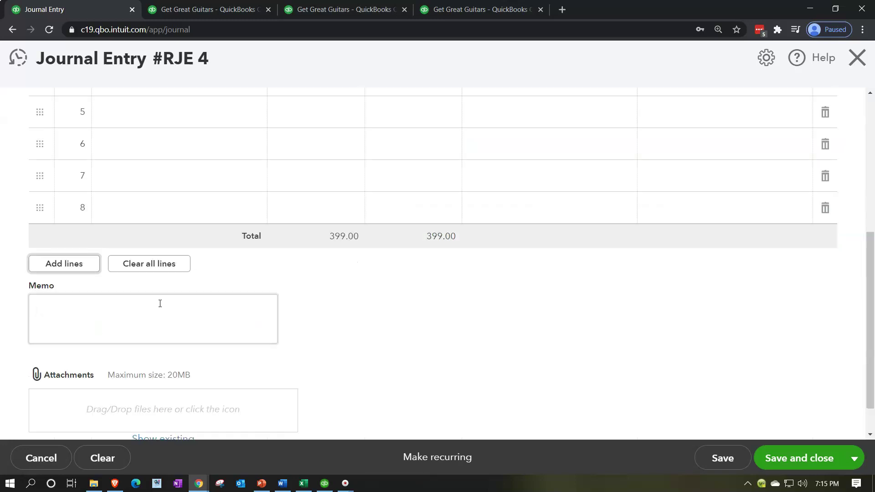
scroll(160, 303, "up", 5)
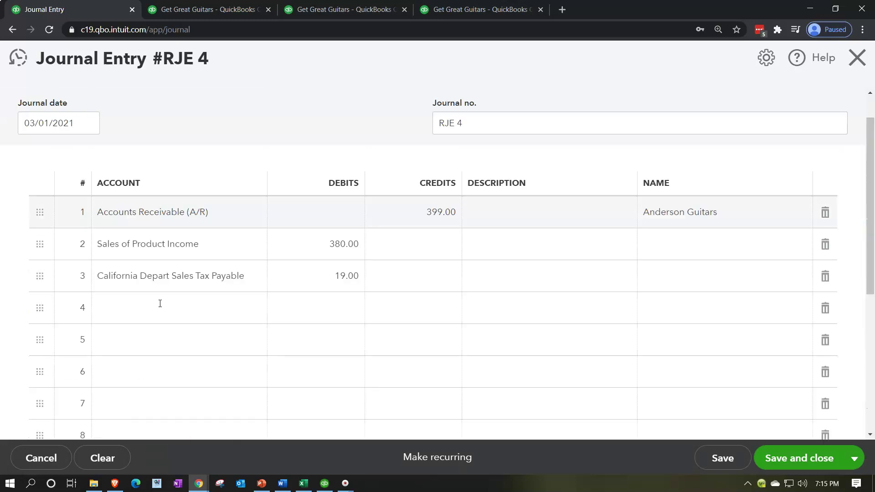
left_click(118, 346)
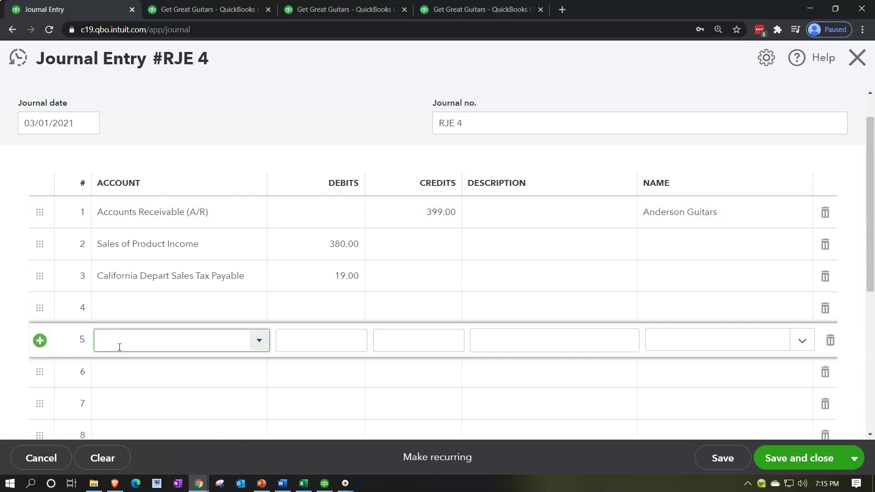
left_click(303, 484)
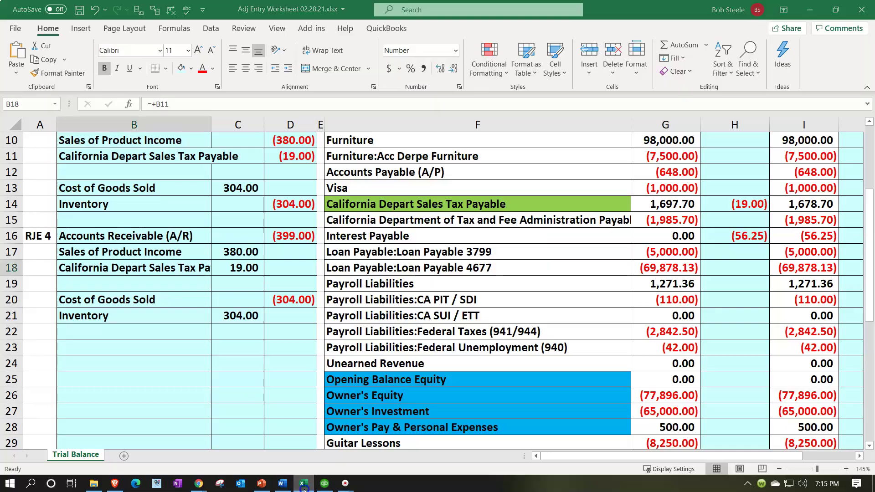
key("alt+Tab")
type("cost")
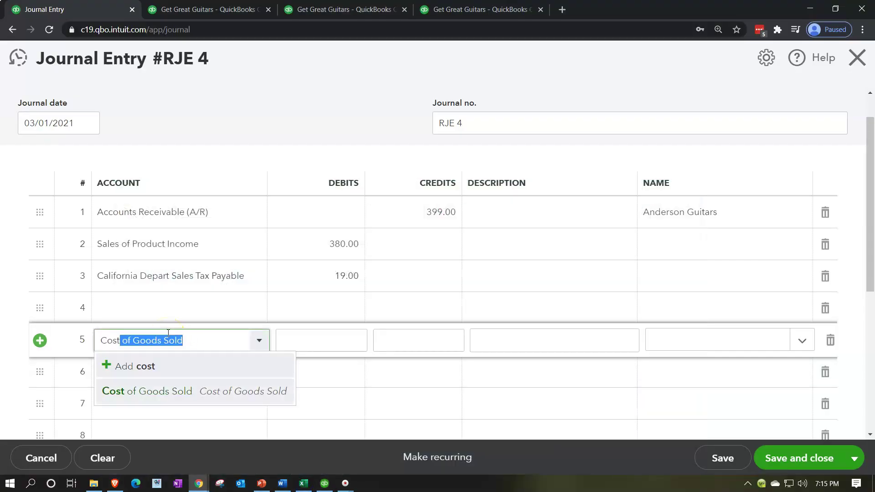
key("Tab")
key("Tab")
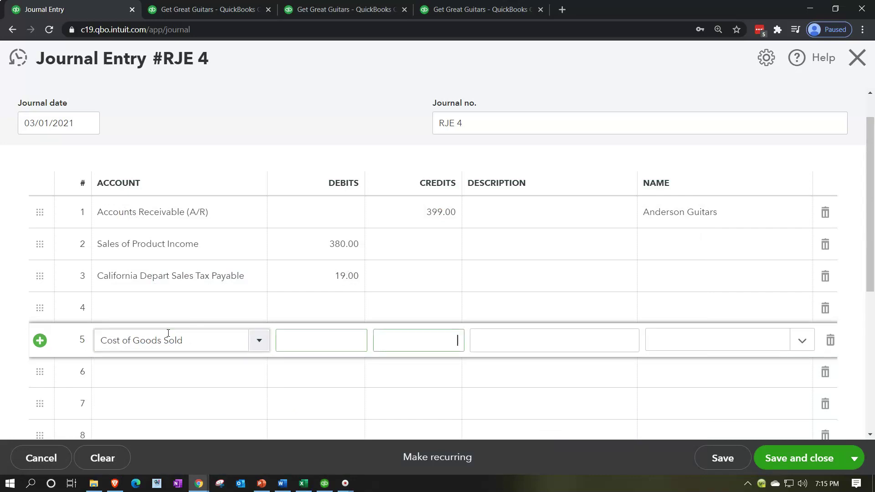
Step: Enter a 304 credit for Cost of Goods Sold on the fifth line and move on to the sixth line
type("304")
key("Tab")
key("Tab")
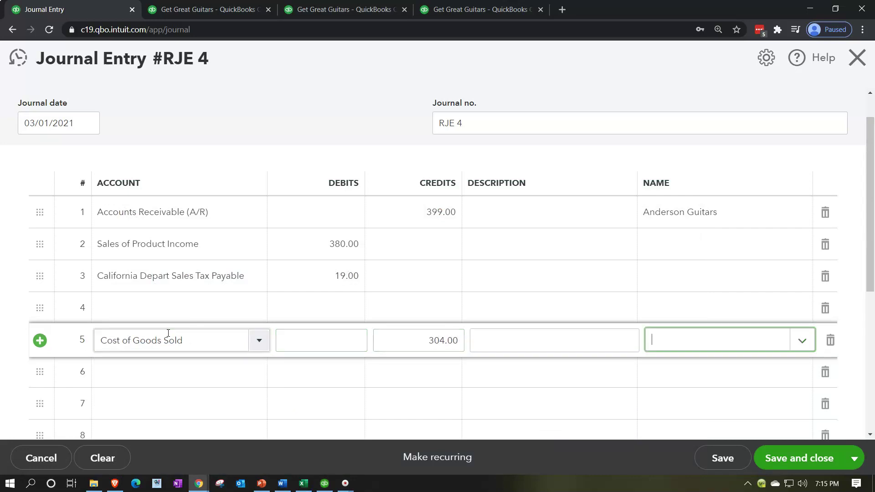
key("Tab")
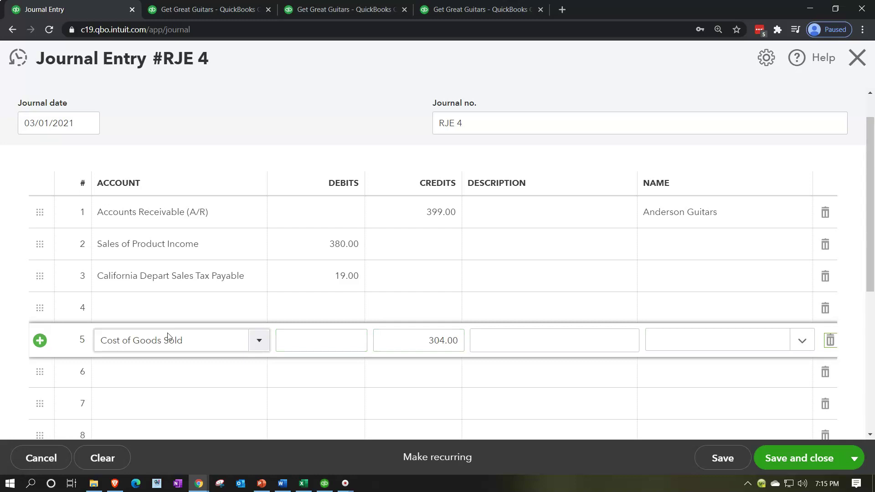
key("Tab")
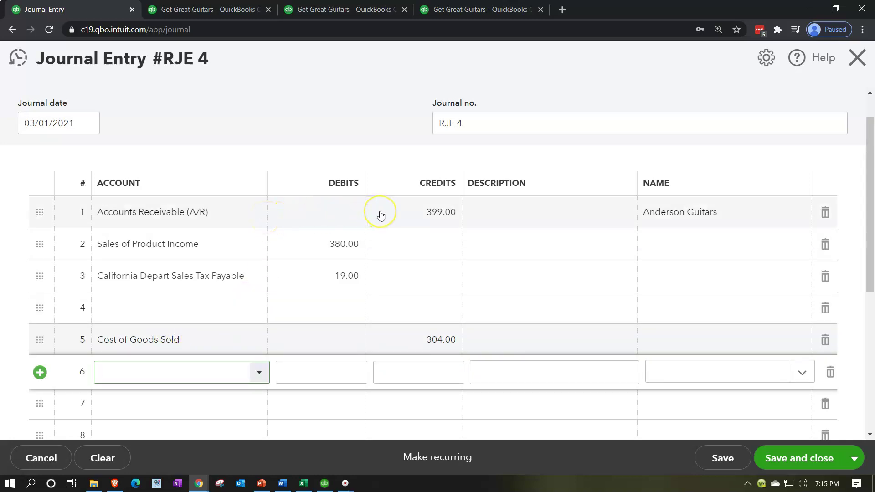
Step: Check the offsetting account for Cost of Goods Sold under RJE 4 in the Excel worksheet
left_click(303, 484)
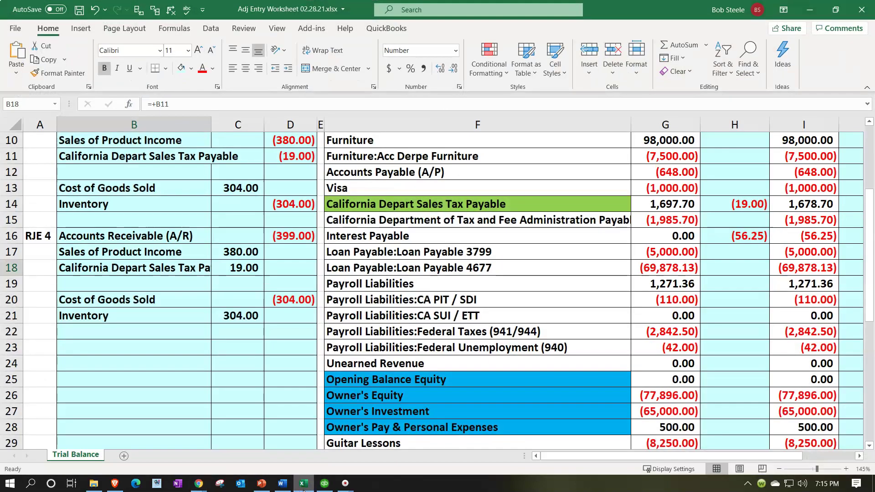
left_click(303, 484)
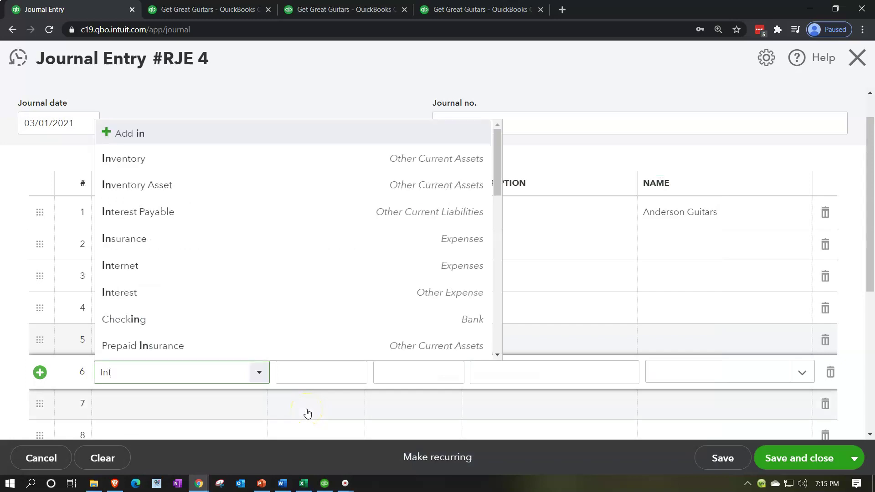
type("t")
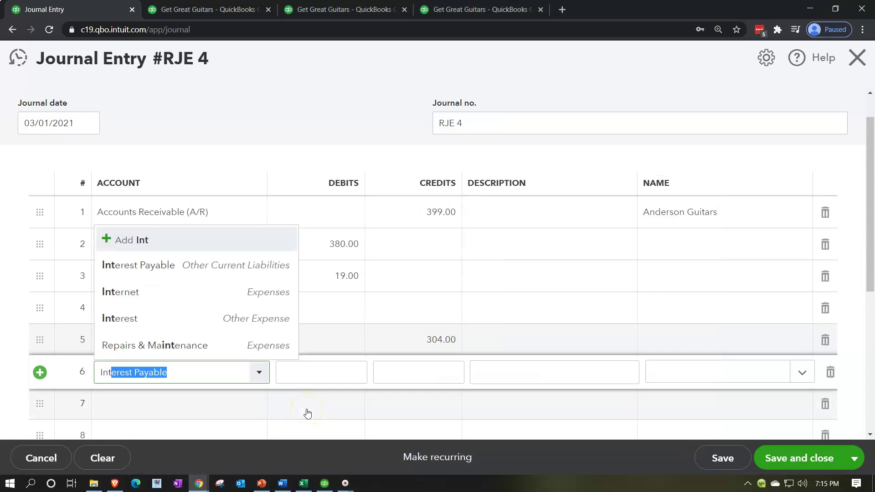
type("e")
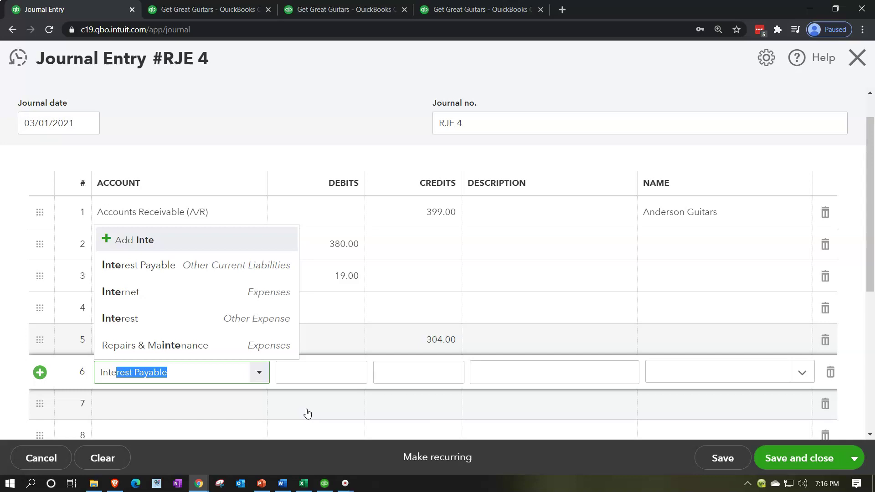
key("BackSpace")
key("BackSpace")
key("BackSpace")
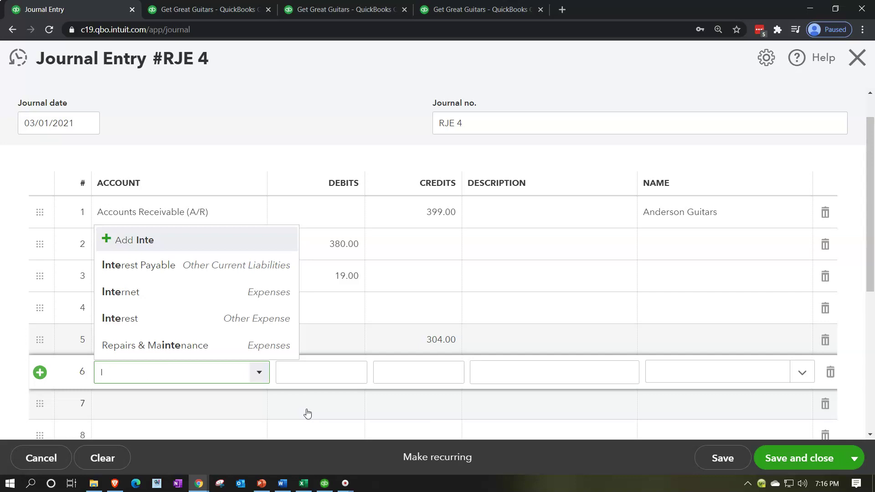
key("BackSpace")
Step: Record Inventory with a 304 debit on the sixth line, and save and close the journal entry
type("inve")
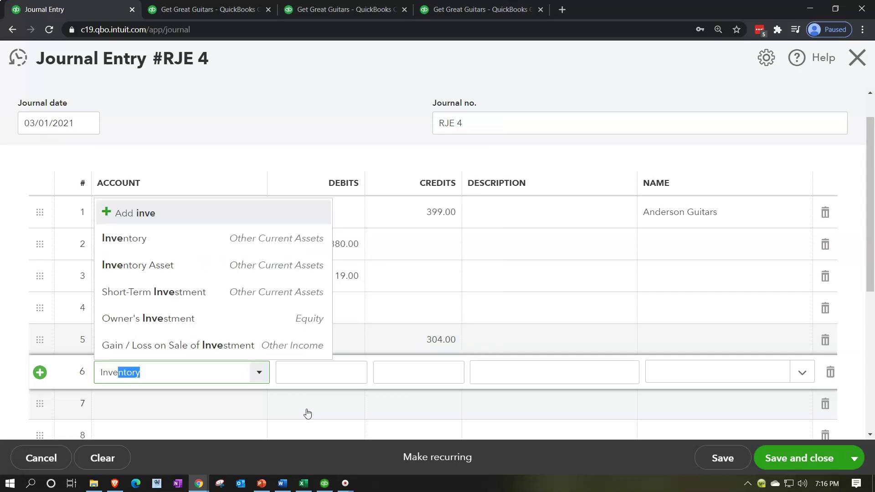
key("Up")
key("Up")
key("Up")
key("Up")
key("Up")
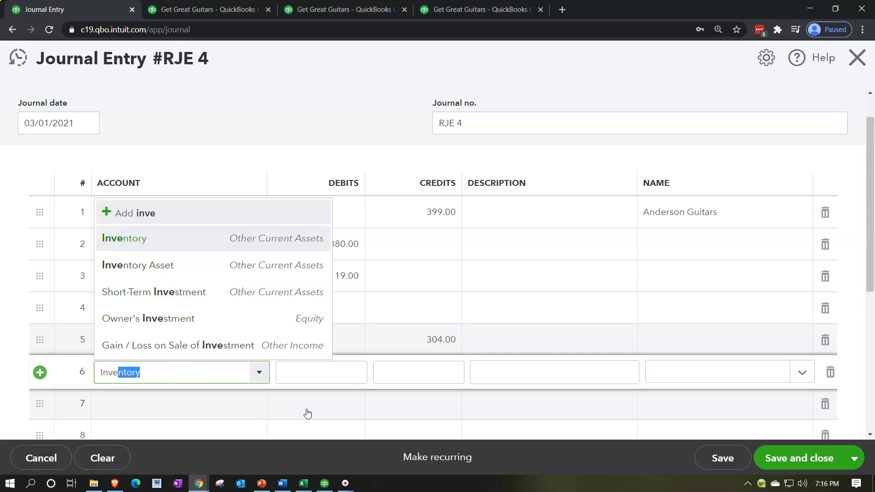
key("Tab")
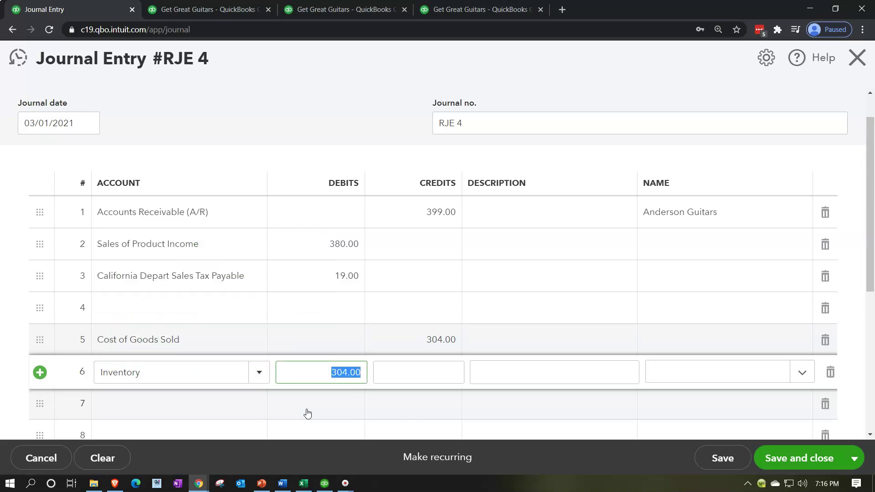
key("Tab")
key("Tab")
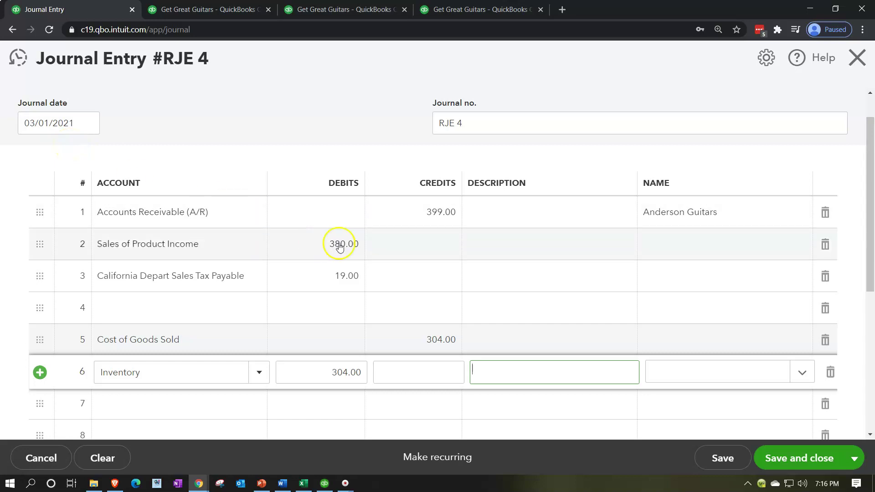
left_click(776, 457)
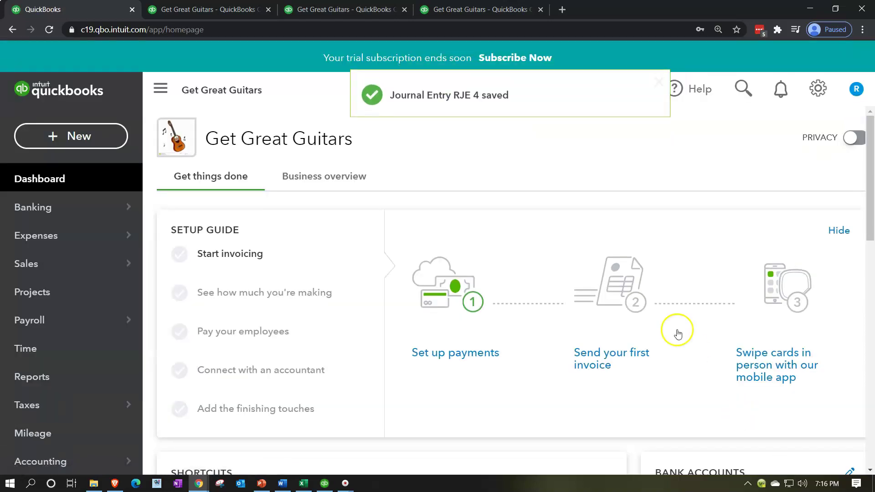
Step: Bring up the Balance Sheet report and rerun it with 03/01/2021 as the end date
left_click(222, 14)
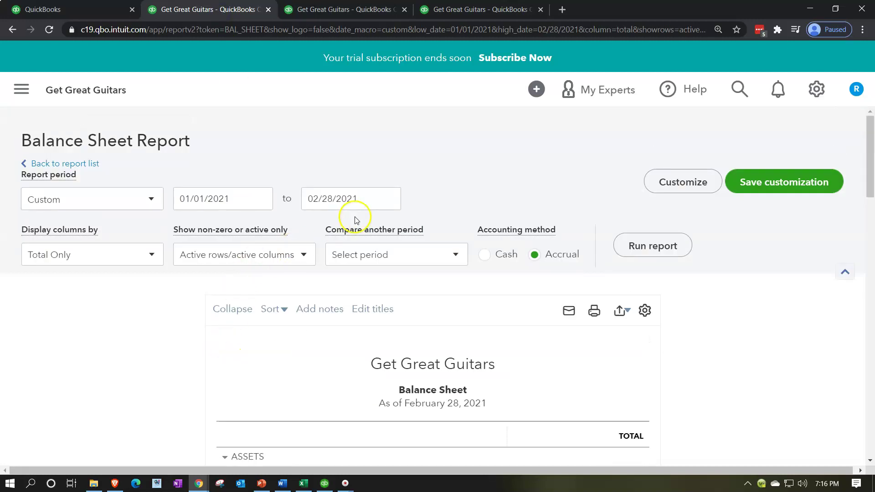
left_click(362, 200)
key("plus")
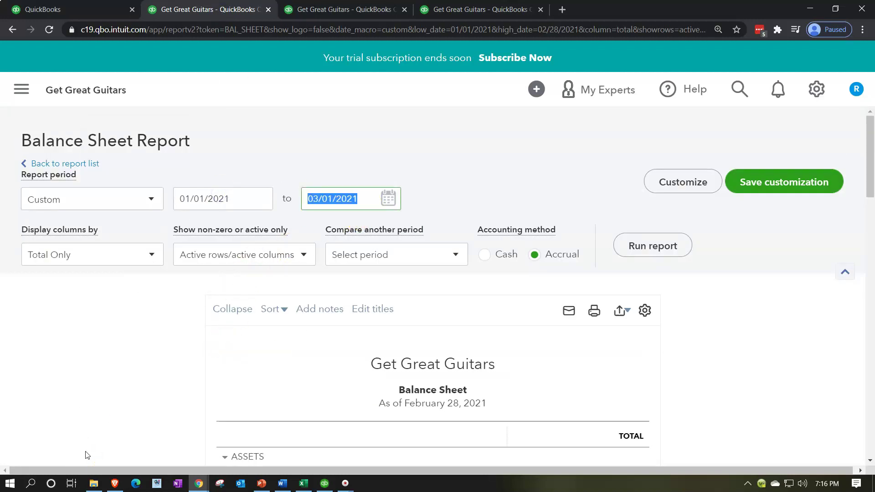
left_click(654, 245)
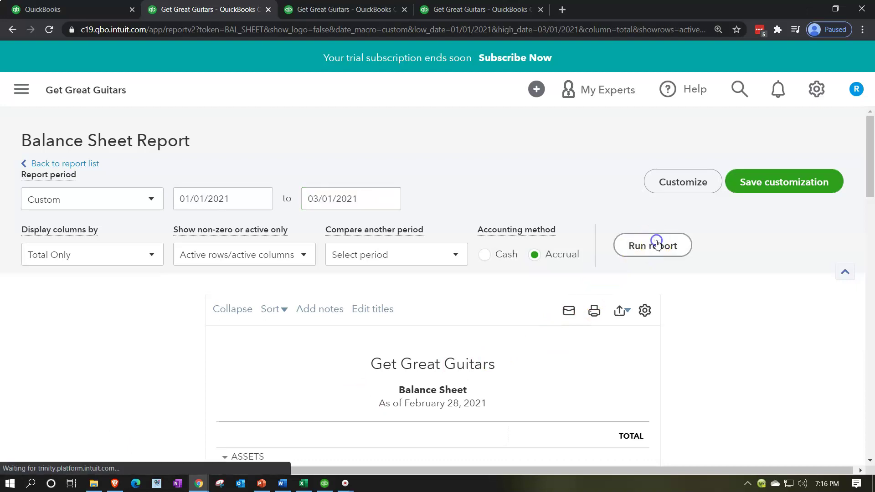
scroll(687, 268, "down", 2)
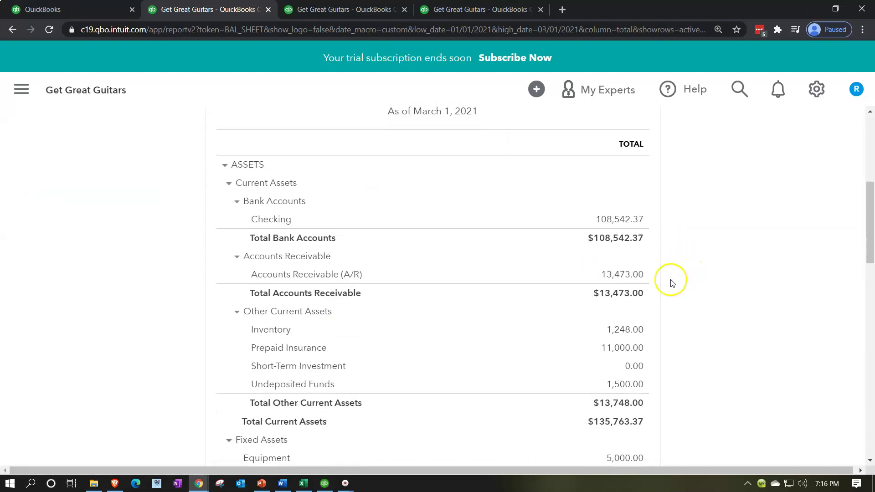
Step: Open the transaction detail behind Accounts Receivable (A/R) and look for the RJE 4 entry at its end
left_click(622, 276)
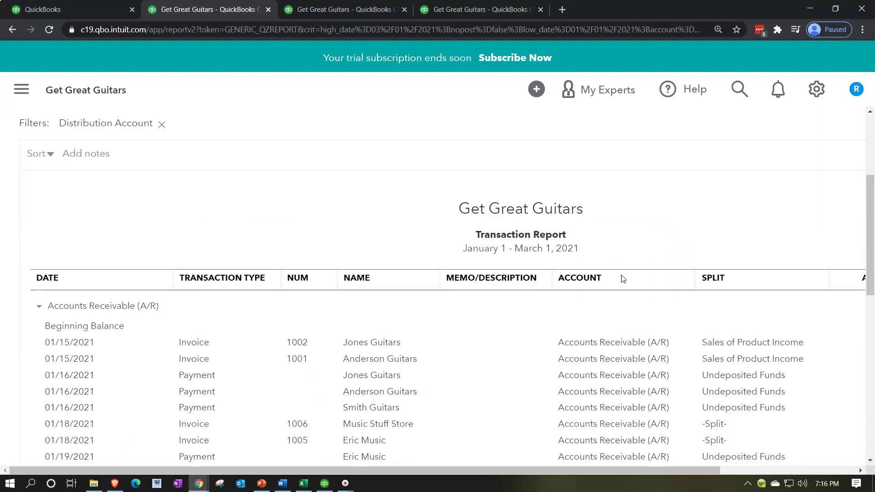
scroll(621, 278, "down", 10)
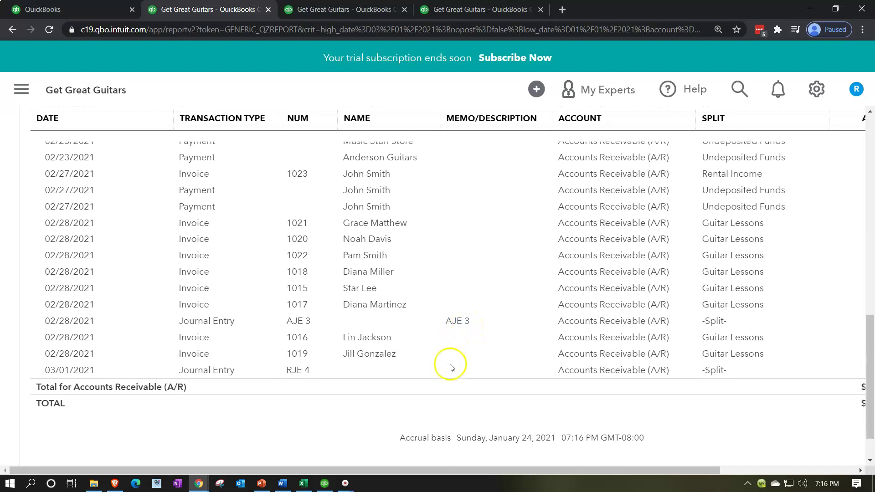
mouse_move(617, 470)
left_mouse_down()
mouse_move(740, 479)
mouse_move(615, 472)
left_mouse_up()
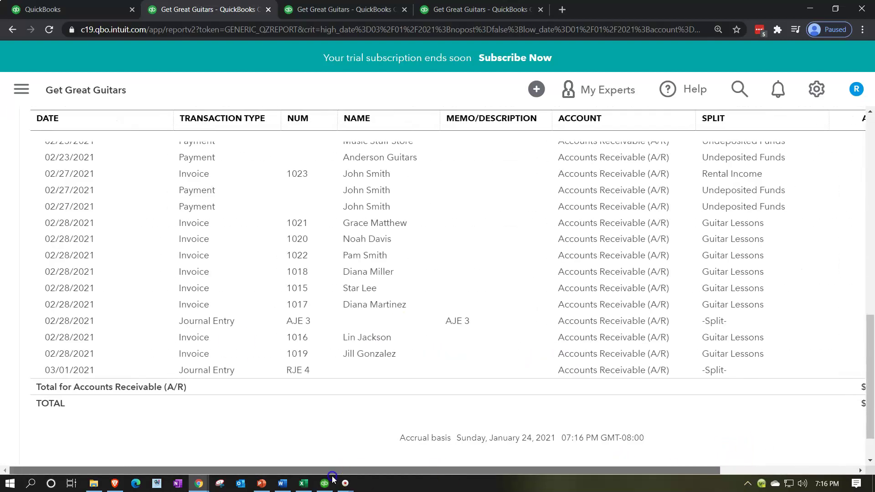
Step: Rerun the Accounts Receivable transaction report through 03/05/2021 and compare AJE 3, RJE 4 and the March invoice
scroll(196, 267, "up", 15)
left_click(365, 141)
type("03/03/2021")
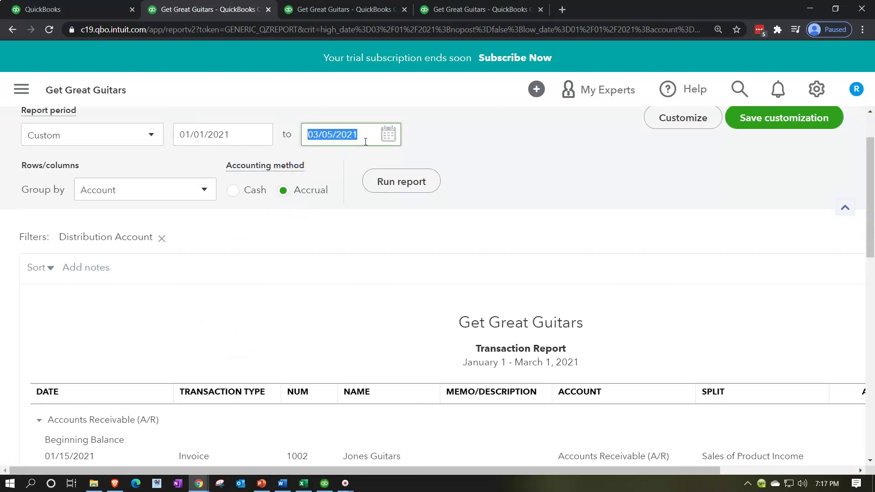
left_click(414, 182)
scroll(415, 184, "down", 2)
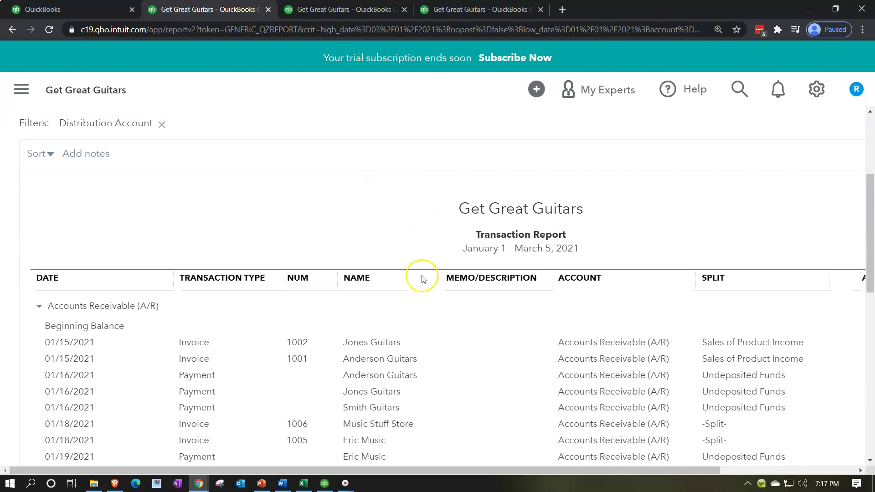
scroll(422, 279, "down", 8)
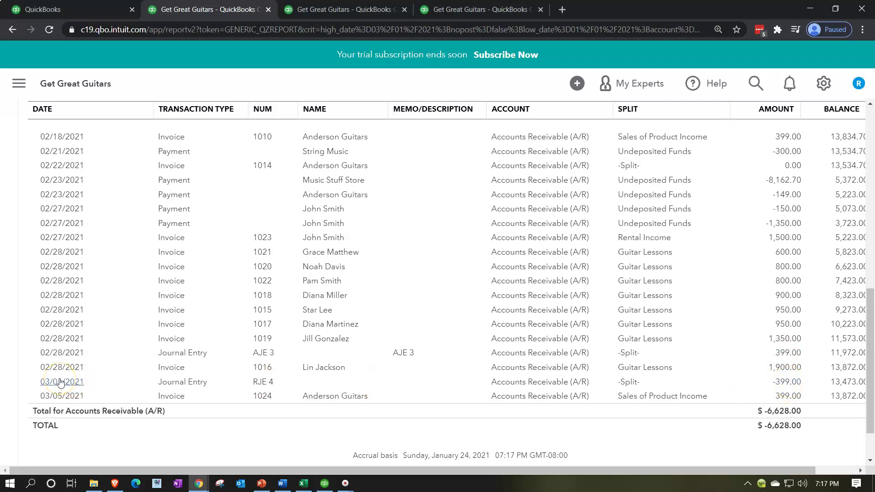
left_click(789, 402)
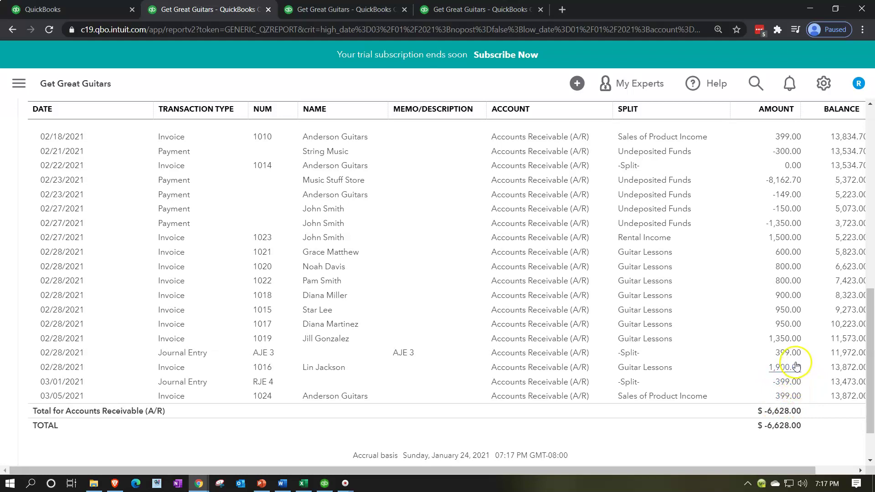
Step: Return from the Accounts Receivable detail to the Balance Sheet report and look over it
scroll(504, 312, "up", 15)
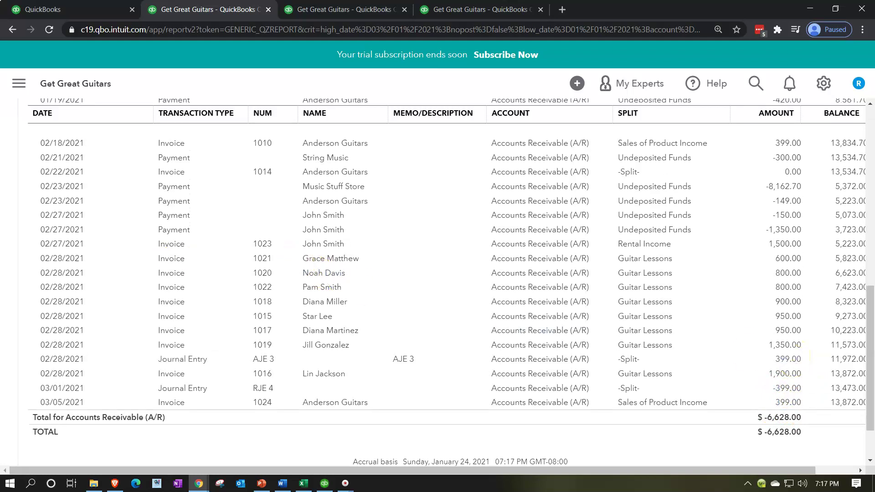
left_click(59, 140)
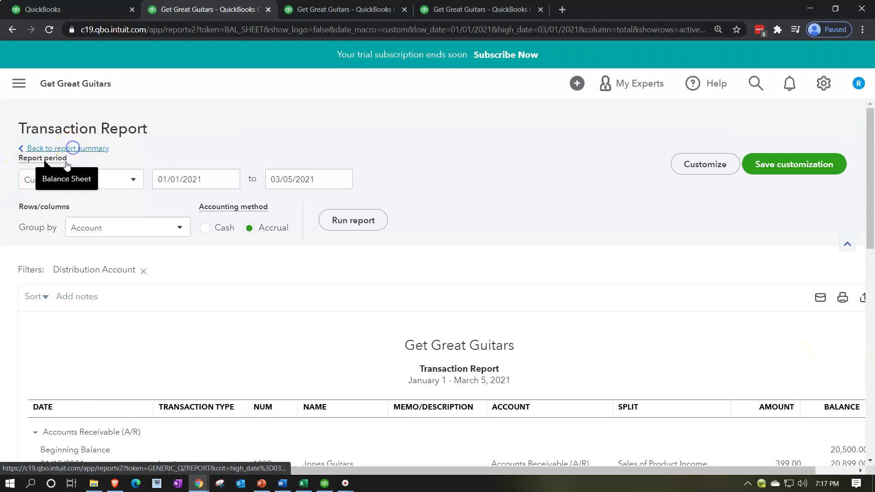
scroll(66, 165, "down", 5)
scroll(66, 165, "up", 5)
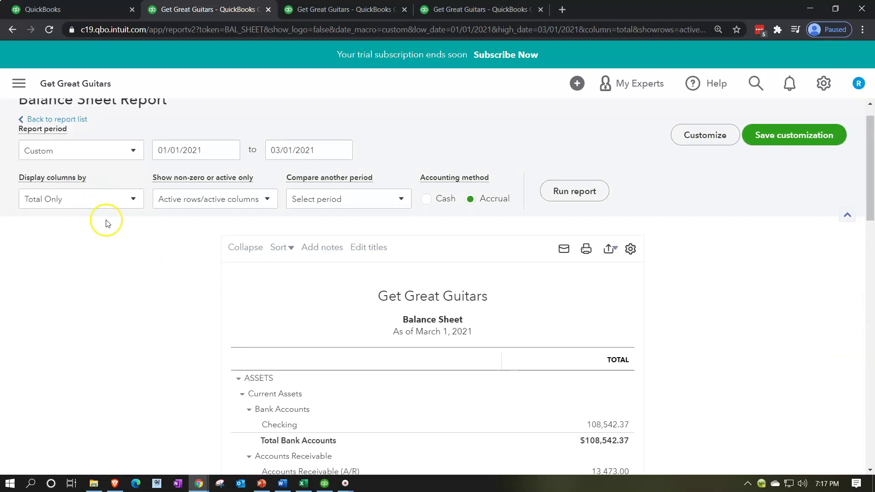
Step: Bring up the Profit and Loss report and rerun it for the period 03/01/2021 to 03/01/2021
left_click(323, 10)
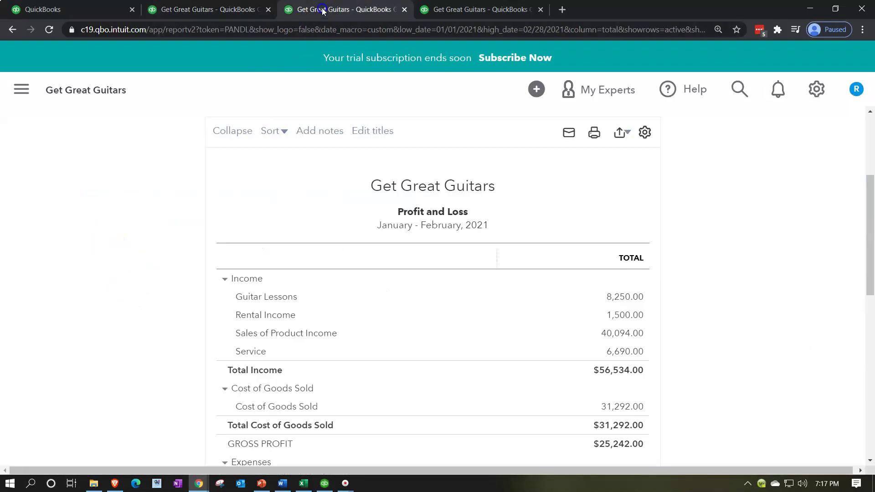
scroll(190, 299, "up", 3)
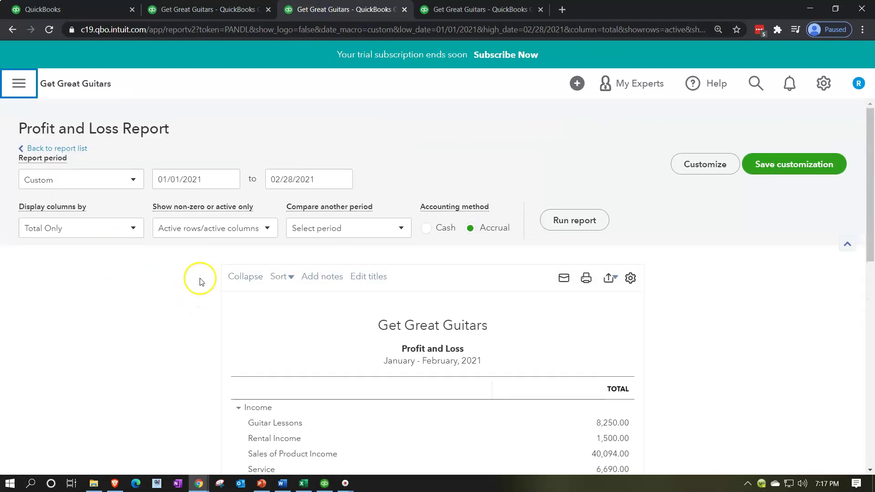
left_click(197, 179)
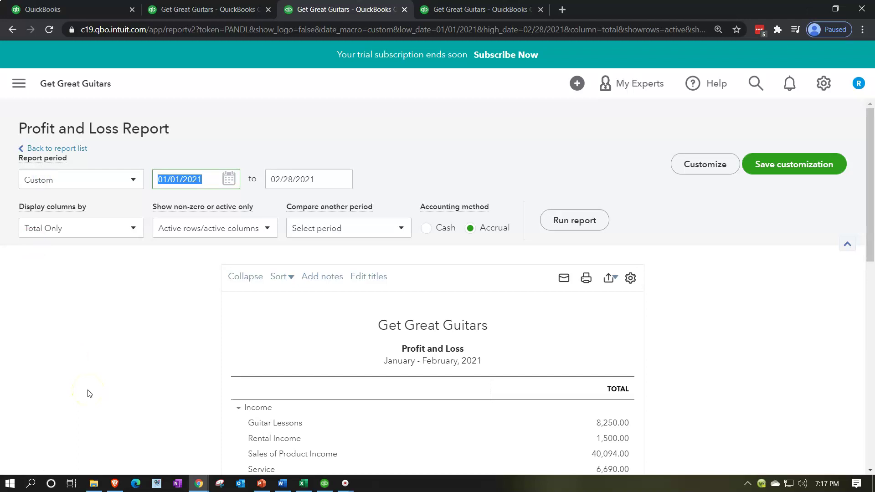
type("03012021")
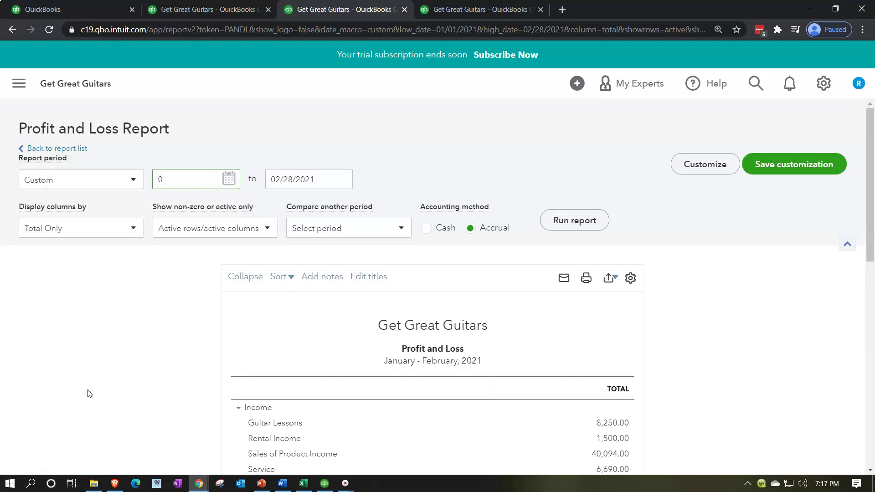
key("Tab")
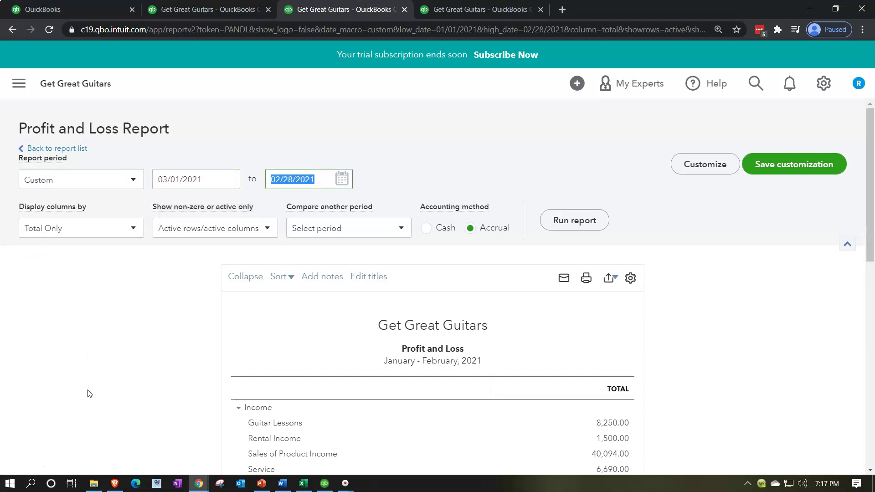
type("03/01/2021")
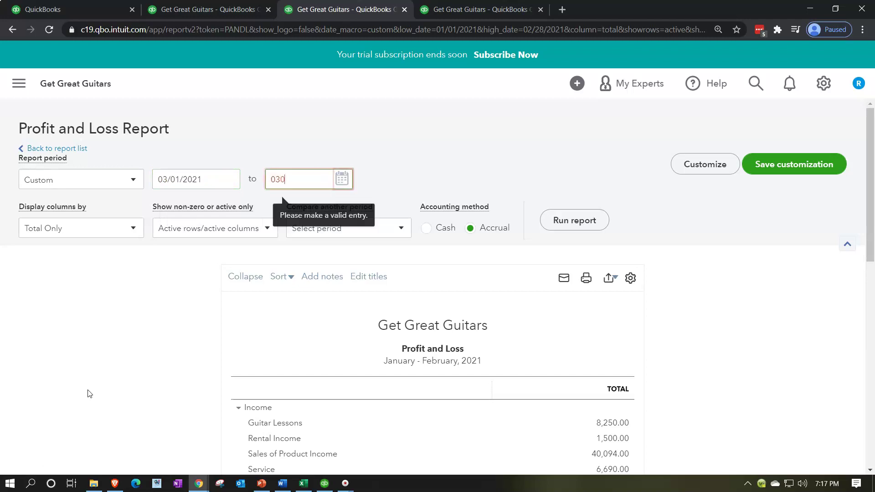
key("Tab")
left_click(250, 372)
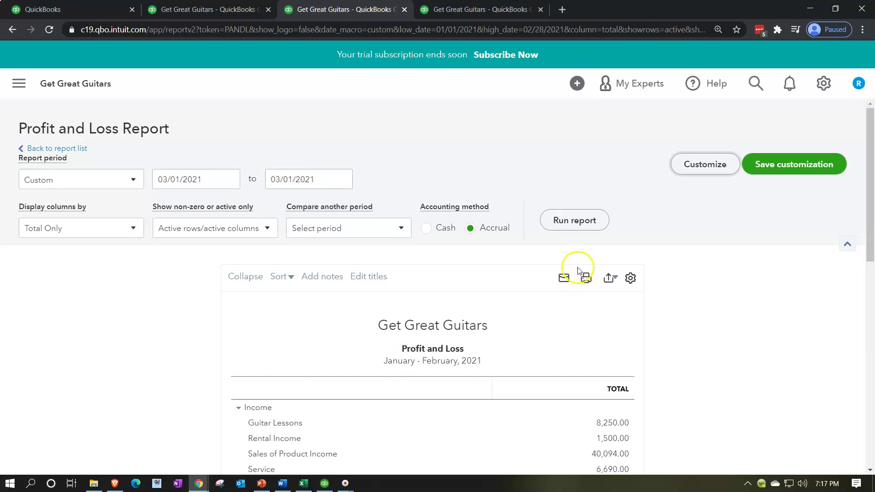
left_click(580, 220)
Step: Review the March 1 Profit and Loss figures and open the transaction detail behind Sales of Product Income
left_click(659, 320)
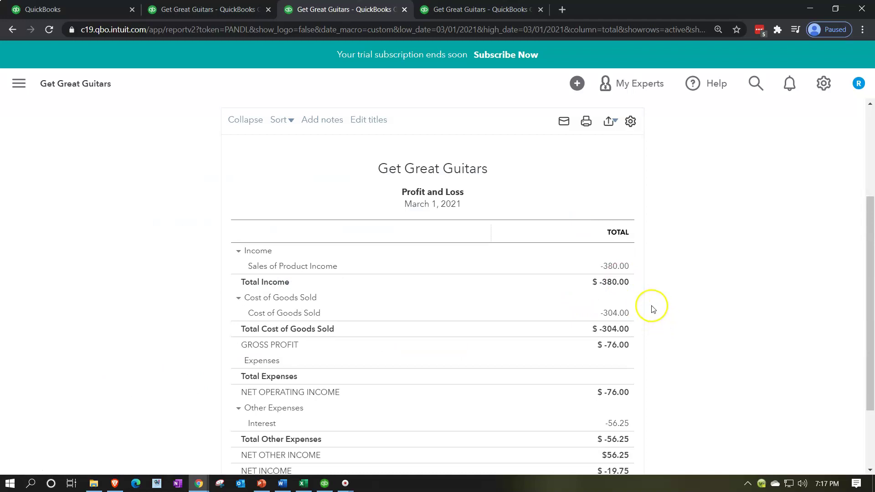
left_click(624, 273)
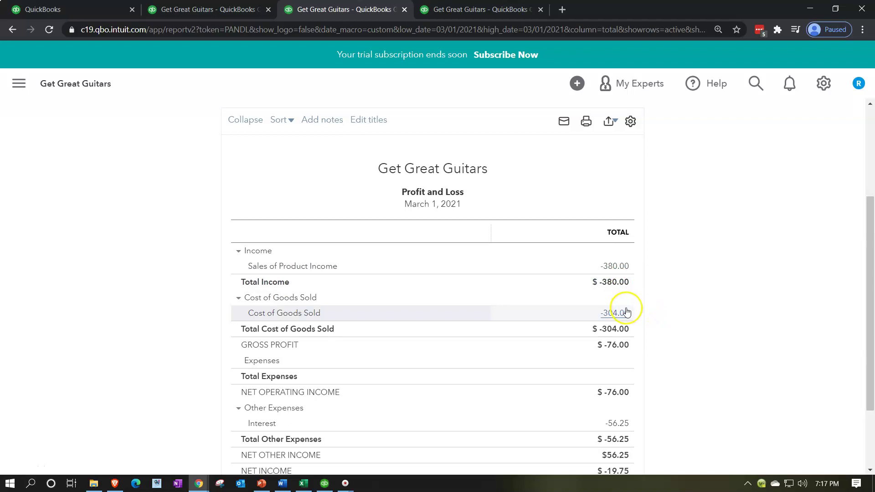
left_click(619, 266)
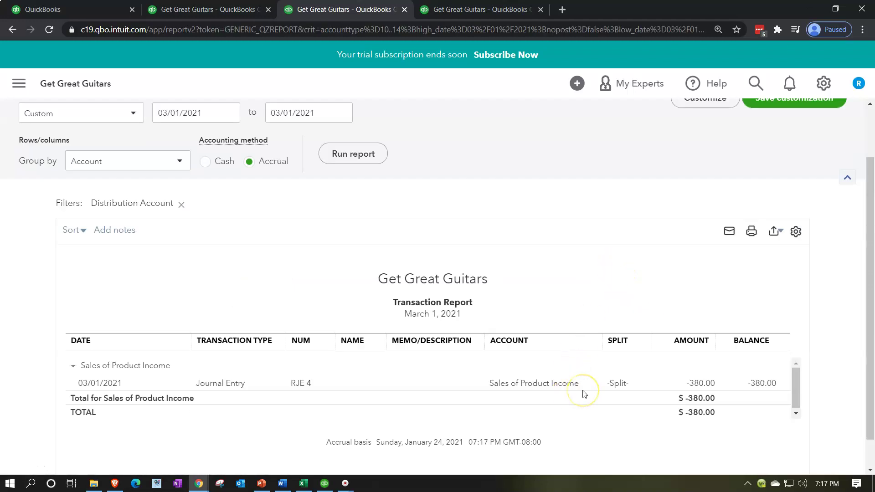
Step: Rerun the Sales of Product Income transaction report for 02/28/2021 to 03/05/2021 and compare the AJE 3, RJE 4 and invoice 1024 amounts
left_click(210, 119)
key("BackSpace")
type("-")
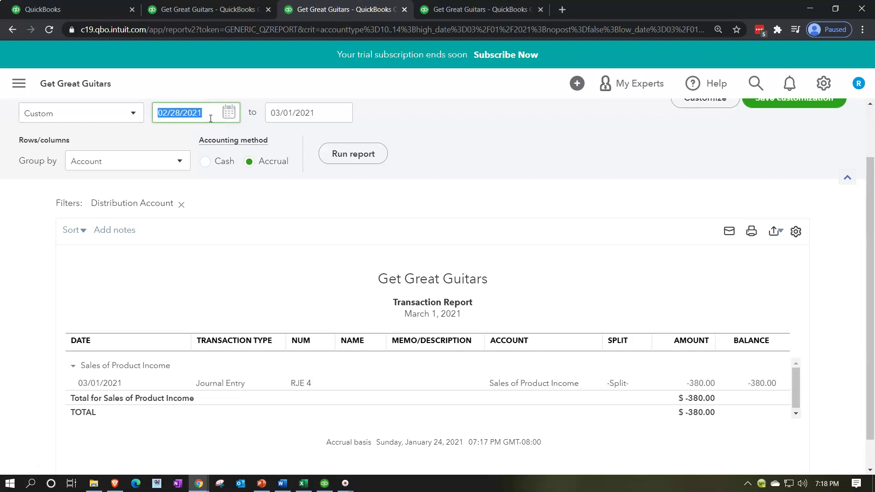
key("Tab")
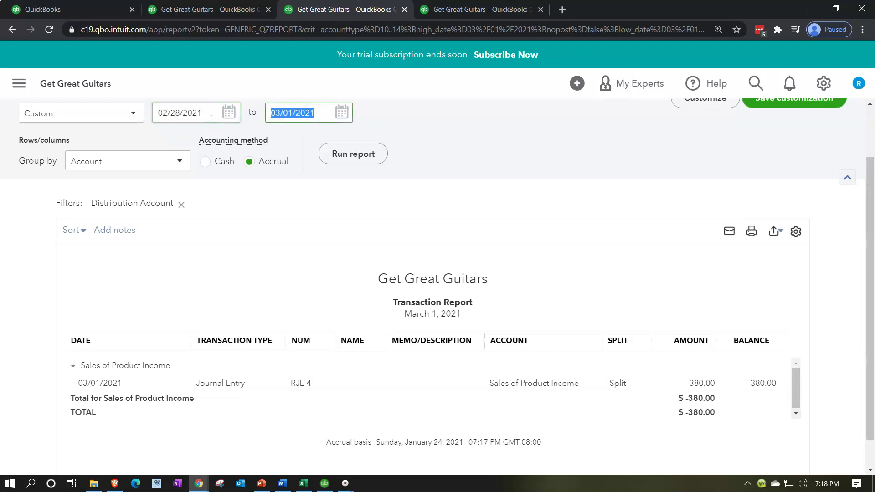
type("++++")
left_click(347, 153)
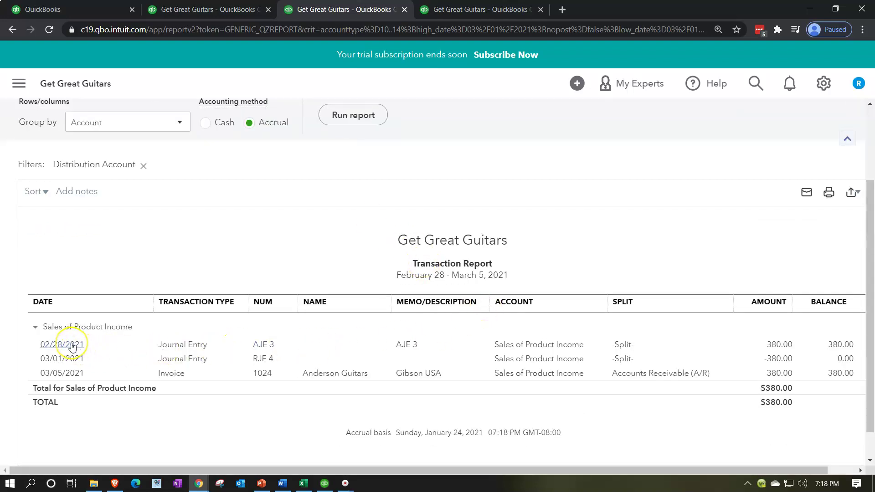
left_click(780, 345)
left_click(774, 365)
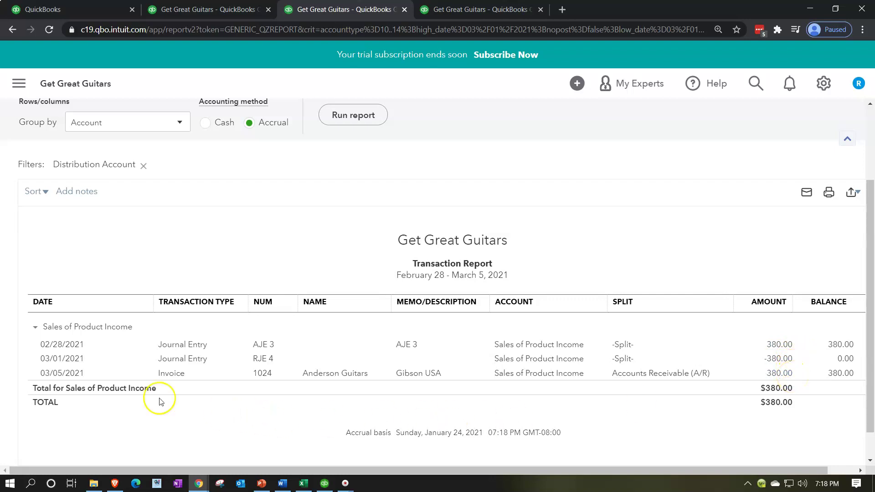
Step: Leave the income detail, go to the Balance Sheet report and open the transactions behind California Depart Sales Tax Payable
scroll(105, 341, "up", 2)
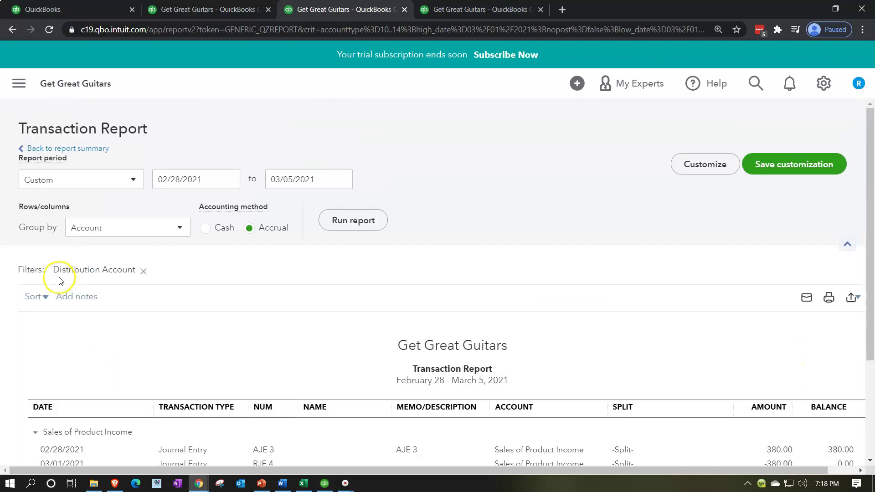
left_click(83, 149)
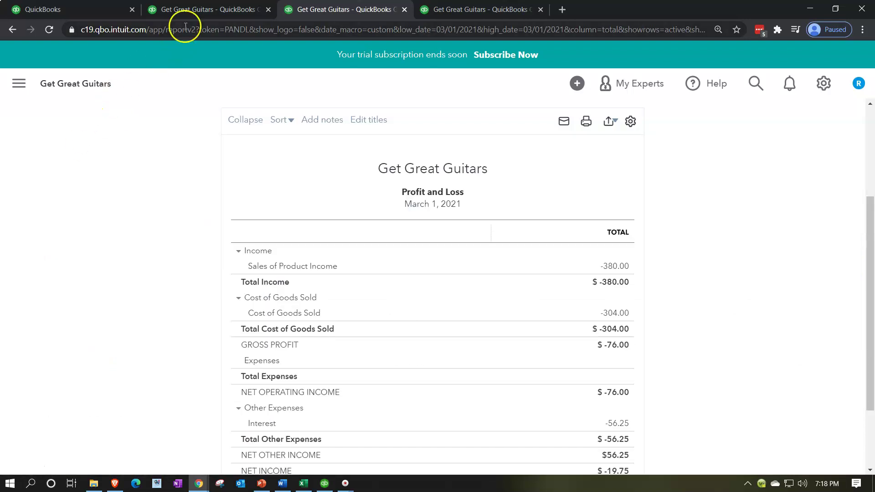
left_click(198, 10)
scroll(154, 345, "down", 7)
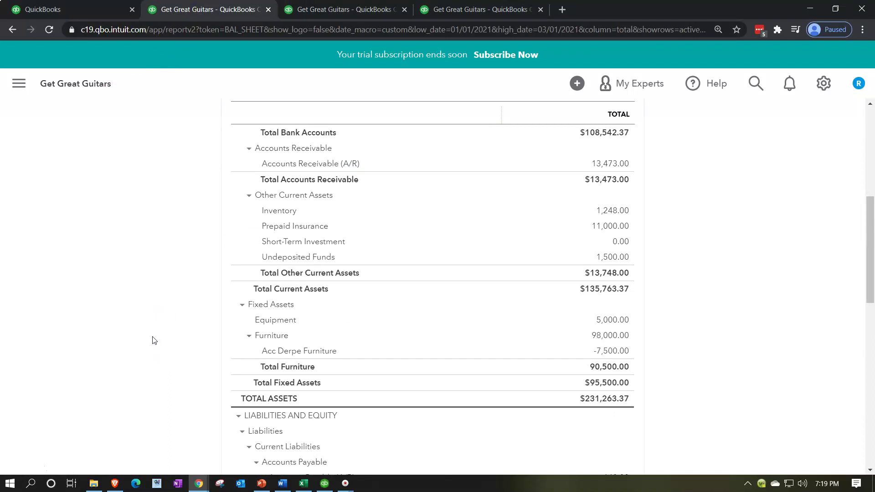
scroll(154, 340, "down", 6)
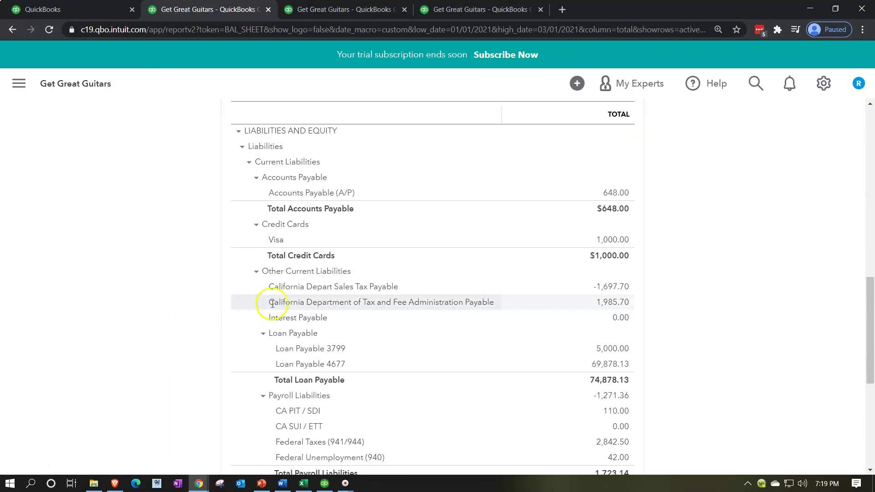
left_click(607, 287)
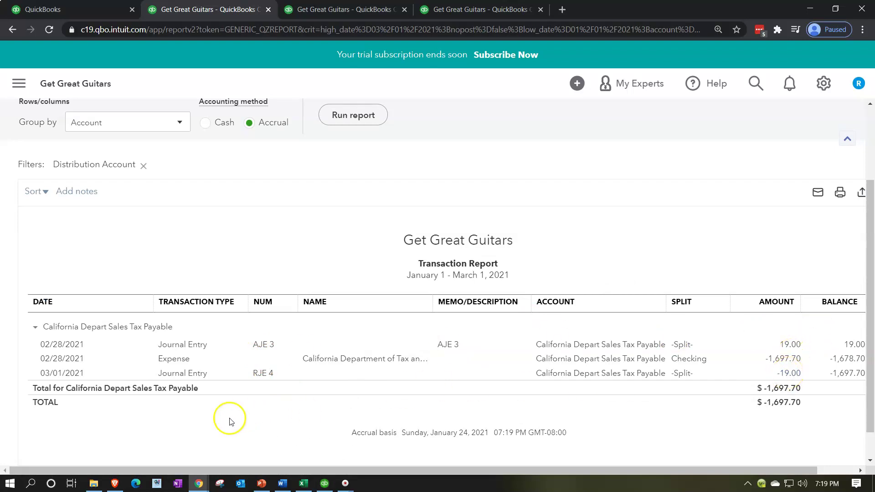
Step: Return to the Balance Sheet and open the Inventory transaction detail to examine the AJE 3 and RJE 4 amounts
scroll(197, 307, "up", 2)
left_click(93, 148)
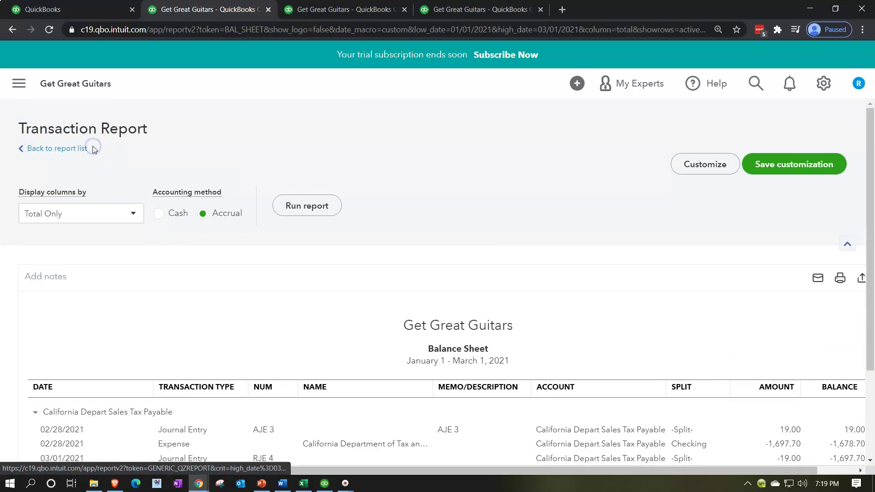
scroll(249, 339, "down", 10)
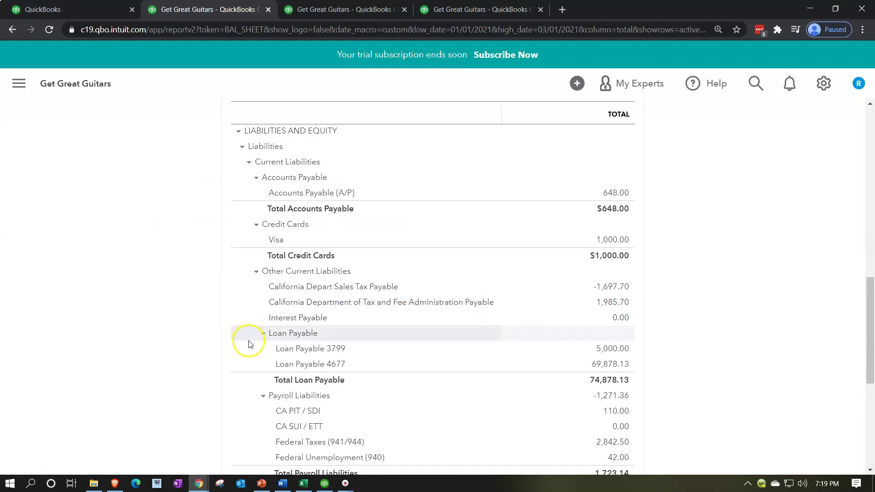
scroll(249, 343, "up", 8)
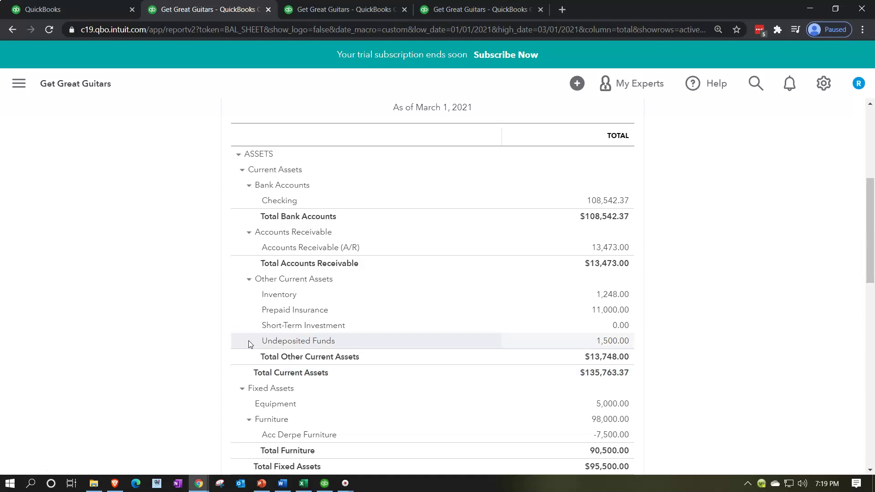
scroll(249, 344, "up", 1)
key("ctrl+plus")
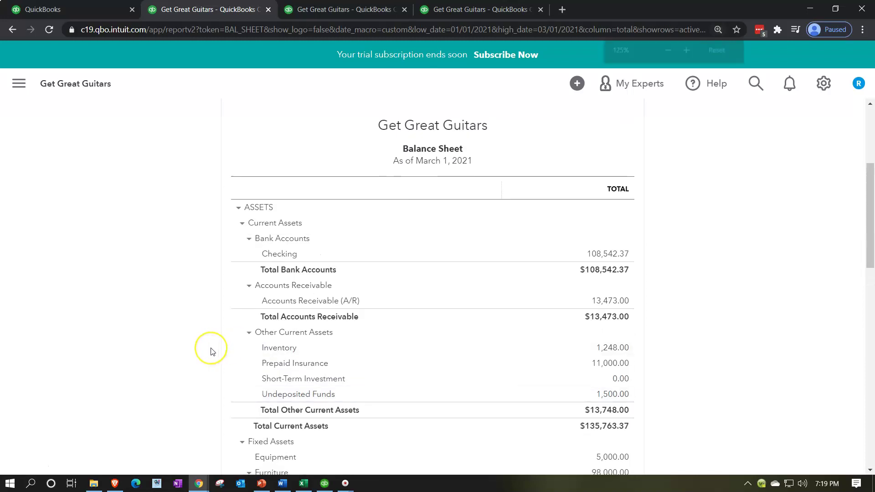
scroll(185, 351, "down", 1)
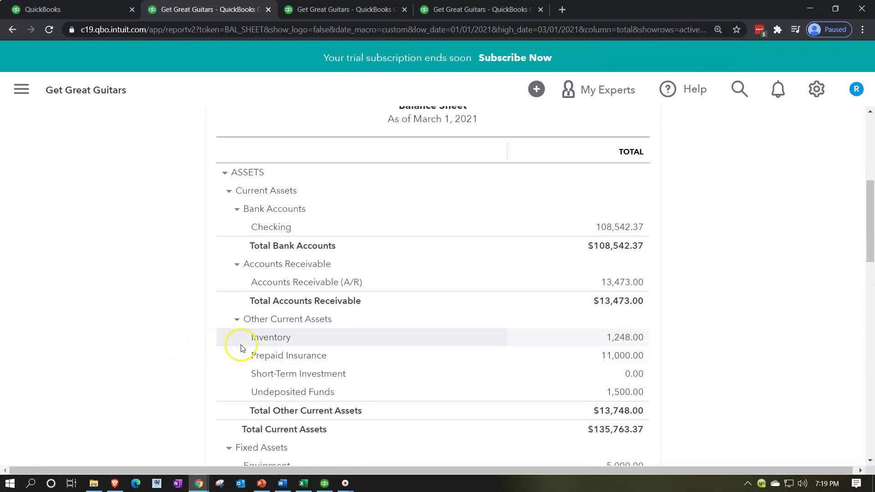
left_click(610, 336)
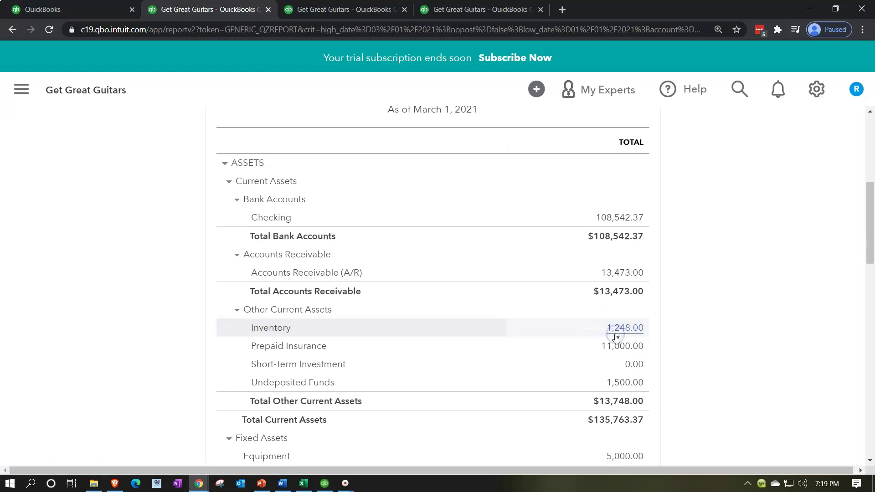
scroll(482, 339, "down", 5)
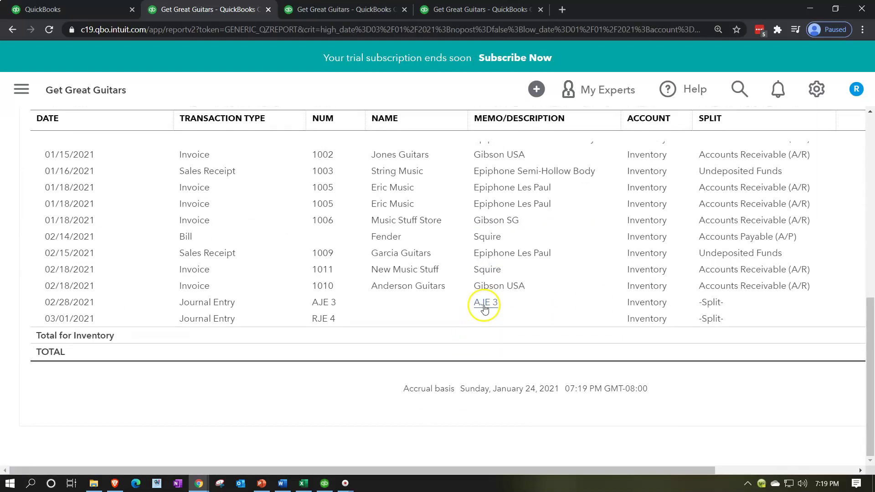
left_click_drag(584, 466, 683, 467)
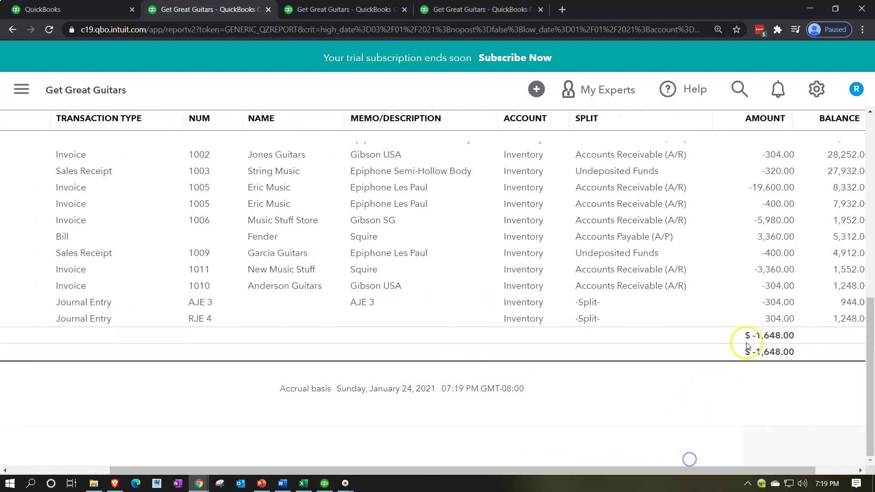
Step: Rerun the Inventory transaction report with the end date set to 03/05/2021 and find its latest entries
scroll(174, 309, "up", 15)
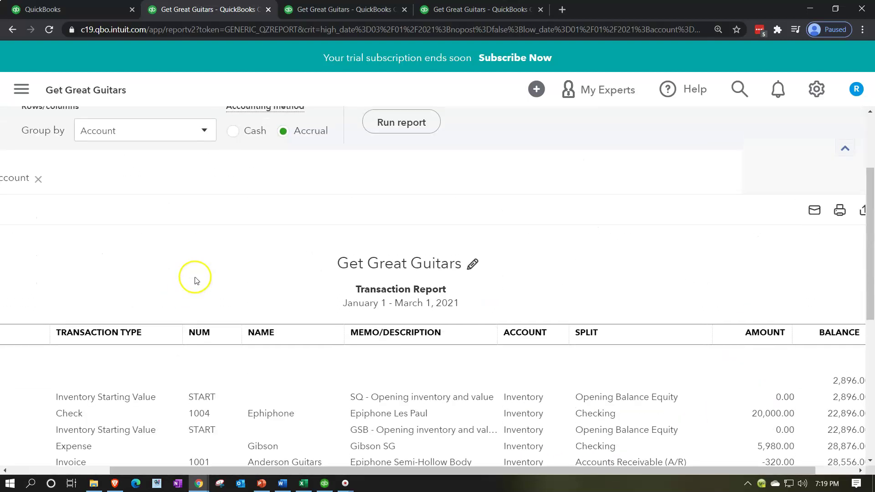
key("Tab")
double_click(366, 197)
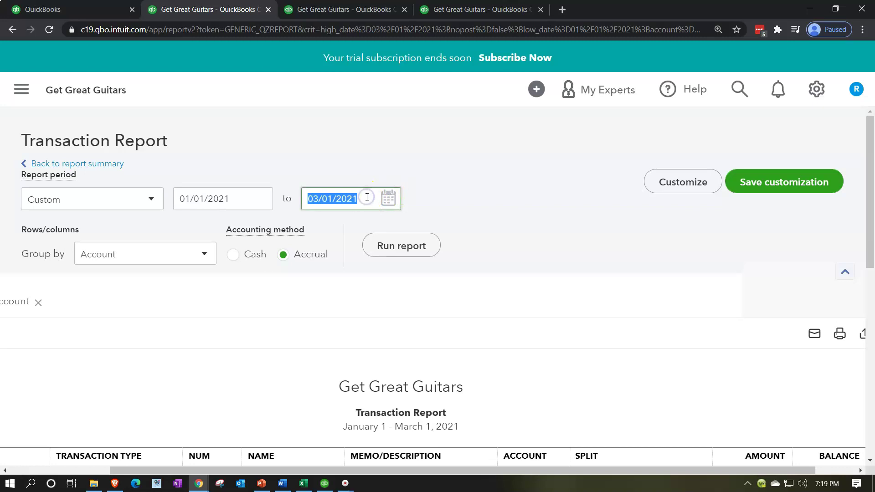
left_click(387, 246)
scroll(402, 300, "down", 4)
scroll(407, 320, "down", 6)
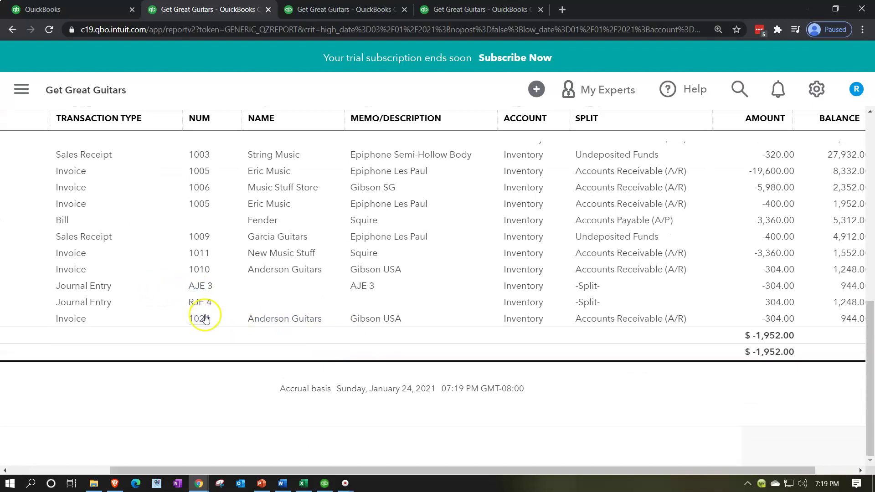
Step: Compare the dates, amounts and running balances of AJE 3, RJE 4 and invoice 1024 in the Inventory detail
scroll(520, 463, "right", 2)
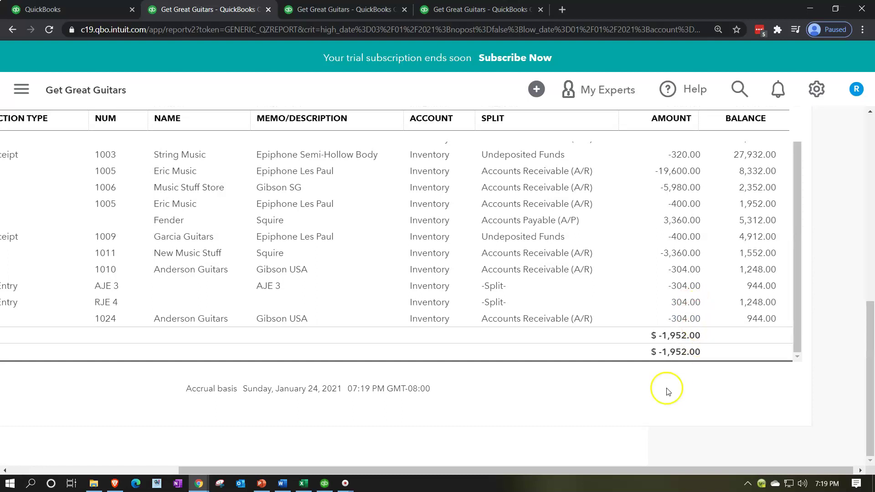
left_click_drag(654, 470, 479, 489)
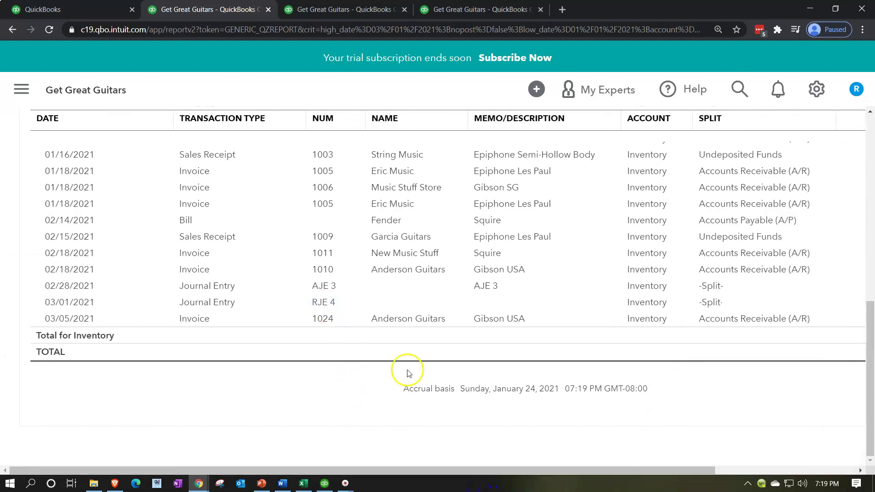
mouse_move(596, 468)
left_mouse_down()
mouse_move(737, 457)
mouse_move(604, 457)
left_mouse_up()
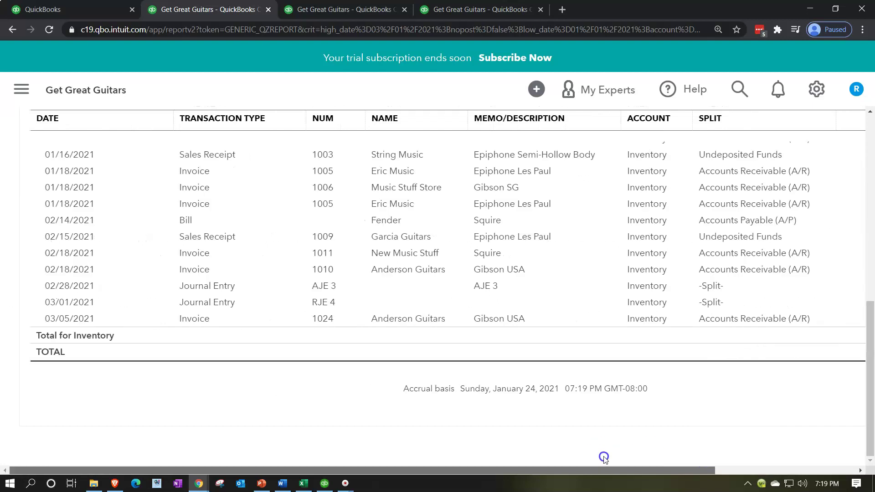
left_click_drag(537, 457, 537, 457)
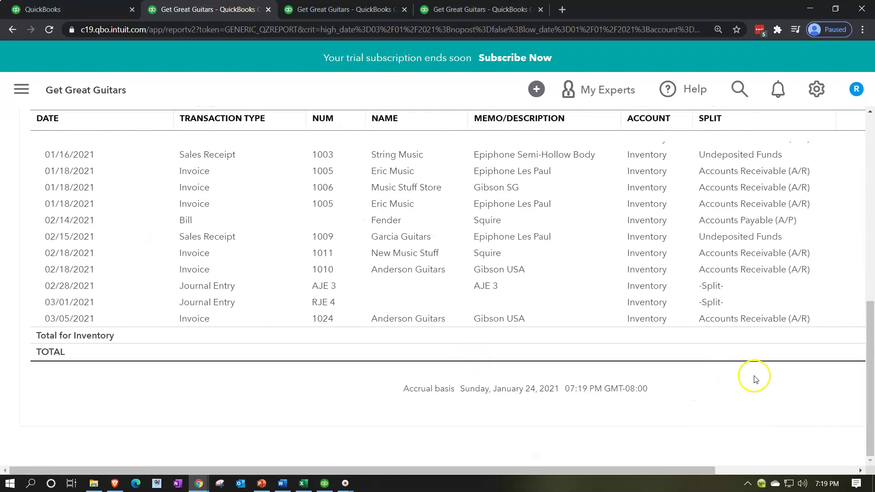
left_click_drag(636, 472, 693, 465)
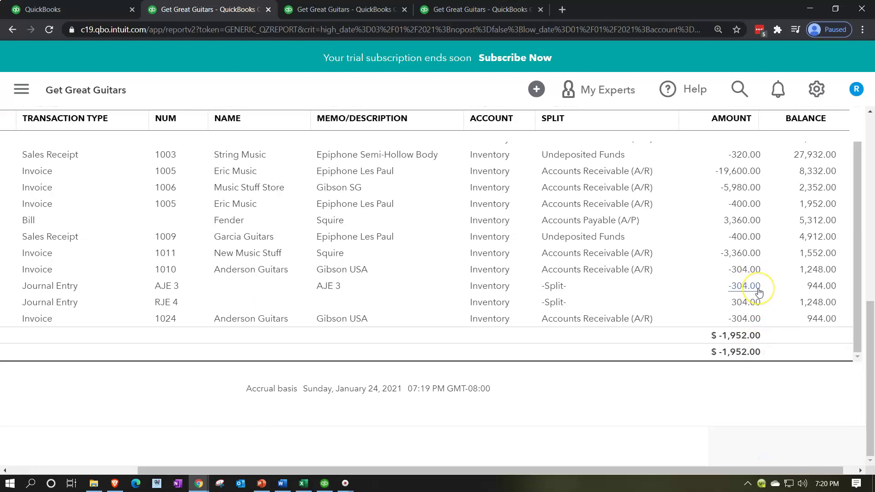
left_click_drag(686, 469, 410, 466)
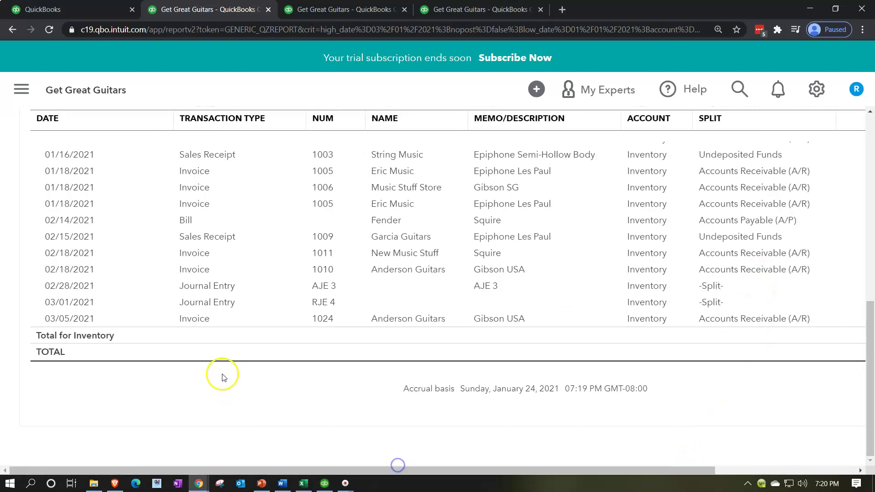
Step: Return from the Inventory detail, go to the Profit and Loss report and open the transactions behind Cost of Goods Sold
scroll(221, 375, "up", 10)
left_click(103, 164)
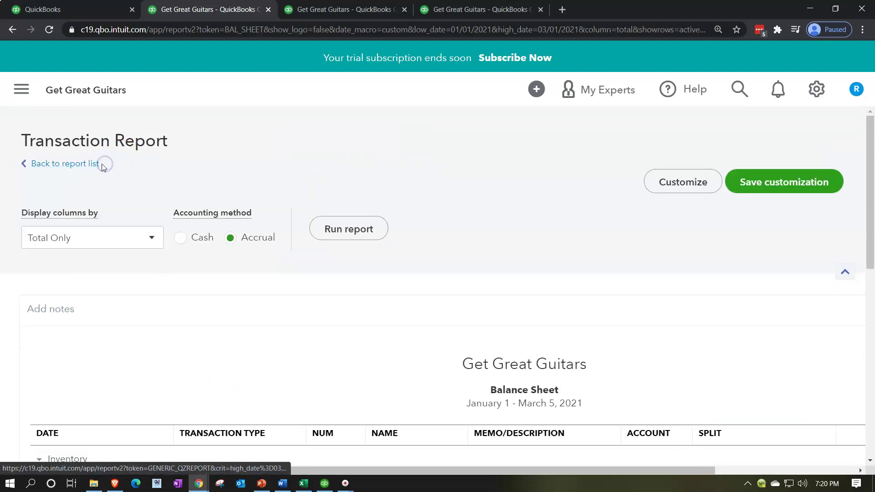
scroll(201, 91, "down", 5)
left_click(305, 13)
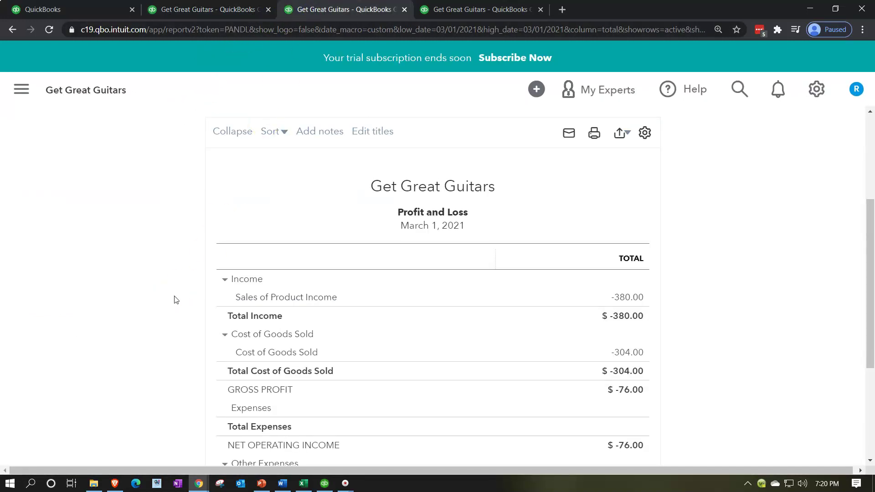
scroll(237, 299, "down", 1)
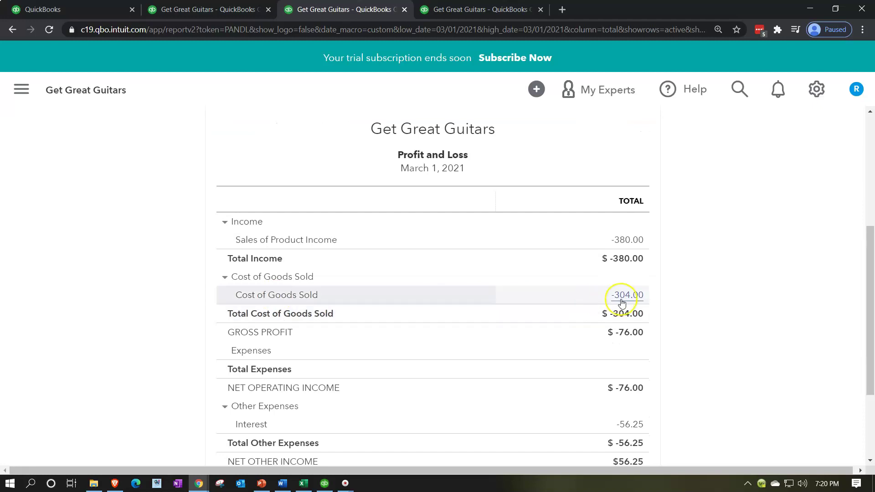
left_click(621, 300)
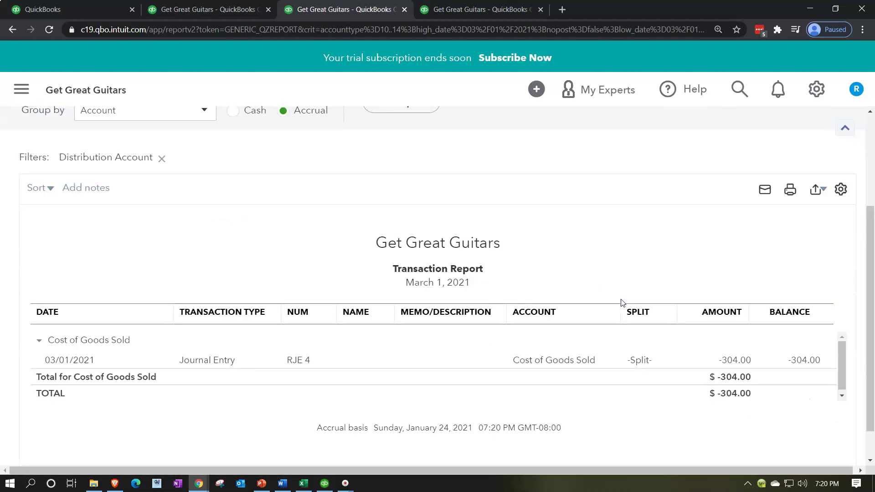
scroll(355, 214, "up", 3)
scroll(365, 278, "down", 3)
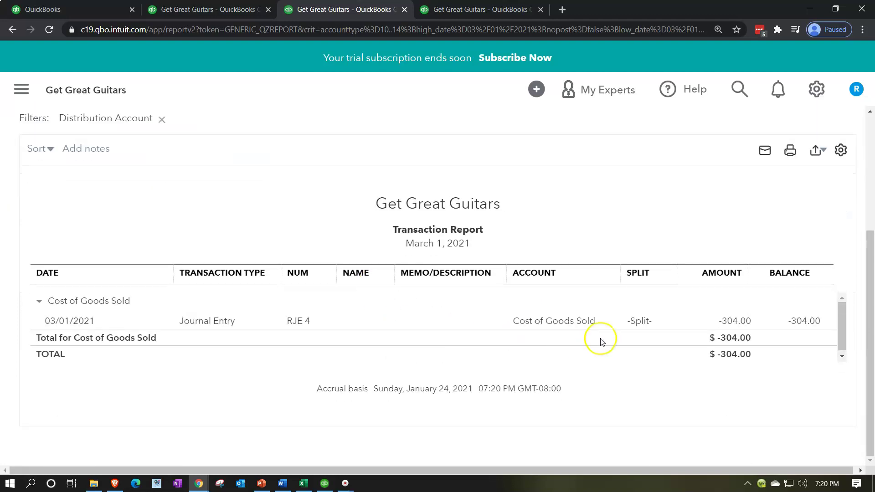
Step: Rerun the Cost of Goods Sold transaction report for 02/28/2021 to 03/05/2021 and look over its entries
scroll(410, 255, "up", 2)
left_click(235, 129)
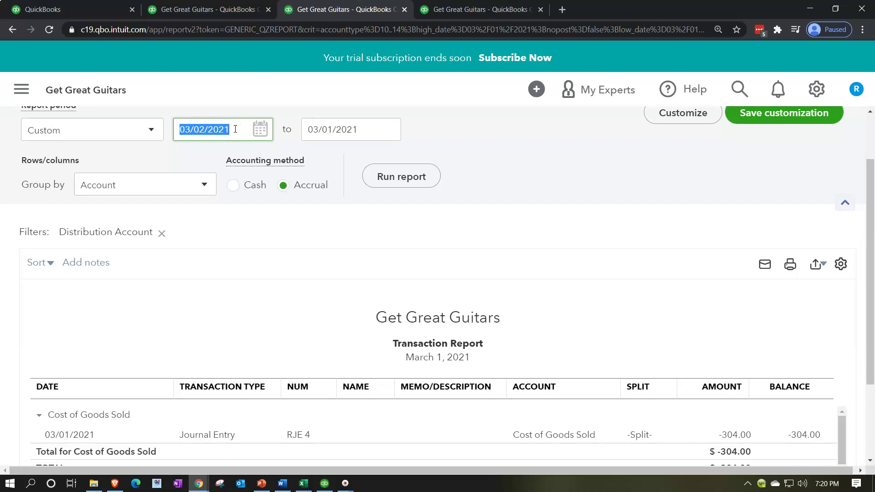
key("minus")
key("Tab")
key("plus")
key("plus")
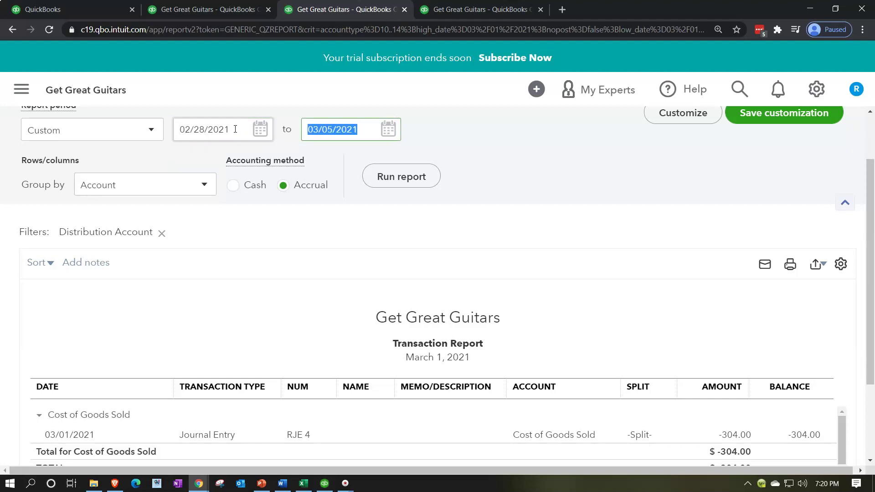
left_click(431, 181)
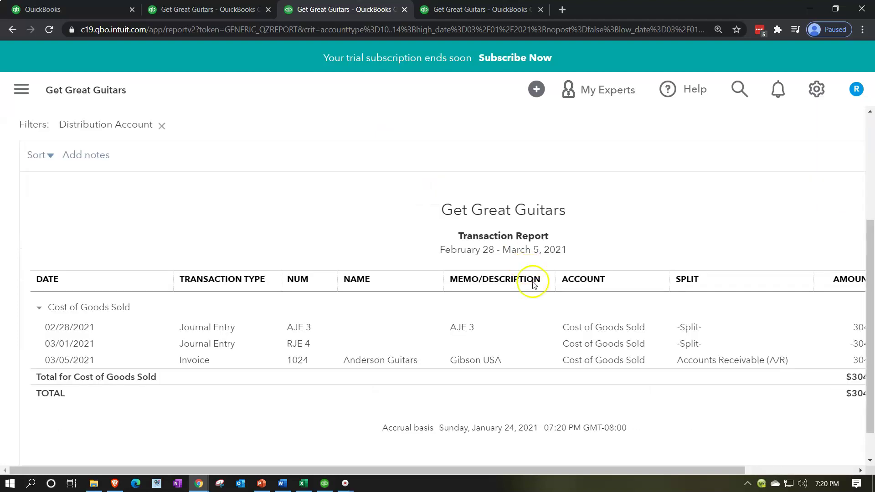
scroll(533, 284, "down", 1)
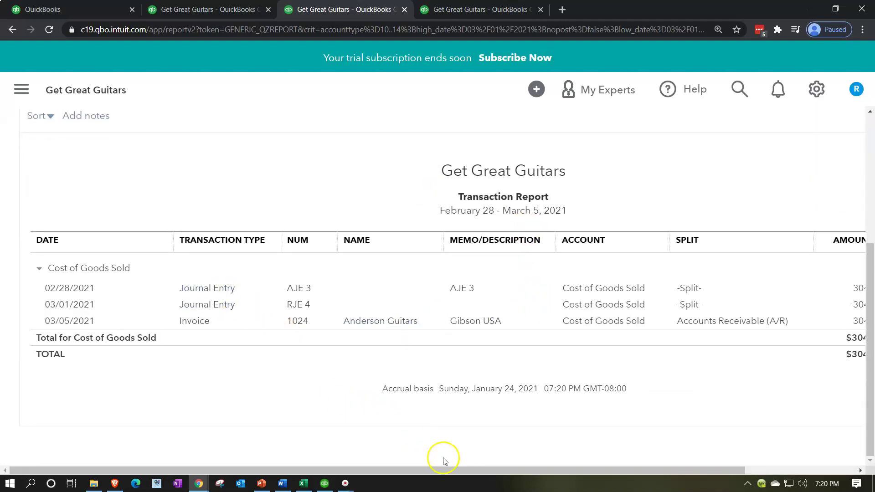
Step: Review the amounts and running balances in the Cost of Goods Sold detail, return to the Profit and Loss summary, and view the Balance Sheet
left_click_drag(461, 469, 590, 469)
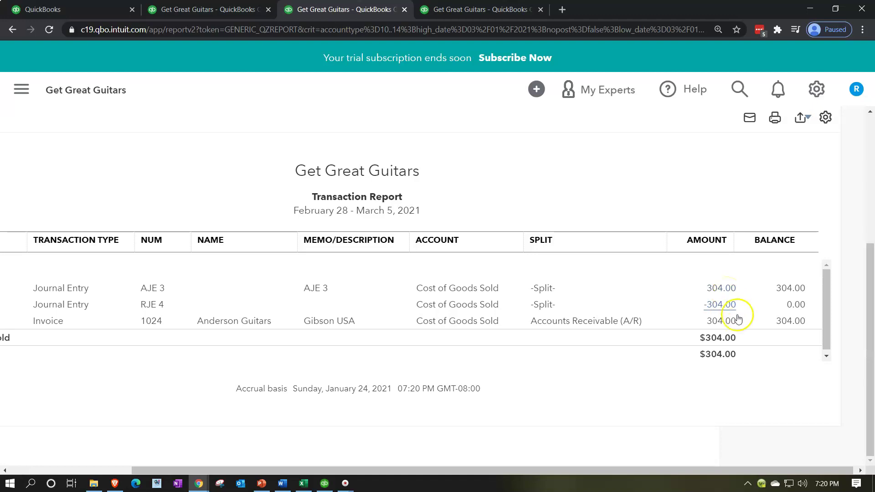
left_click_drag(713, 470, 485, 488)
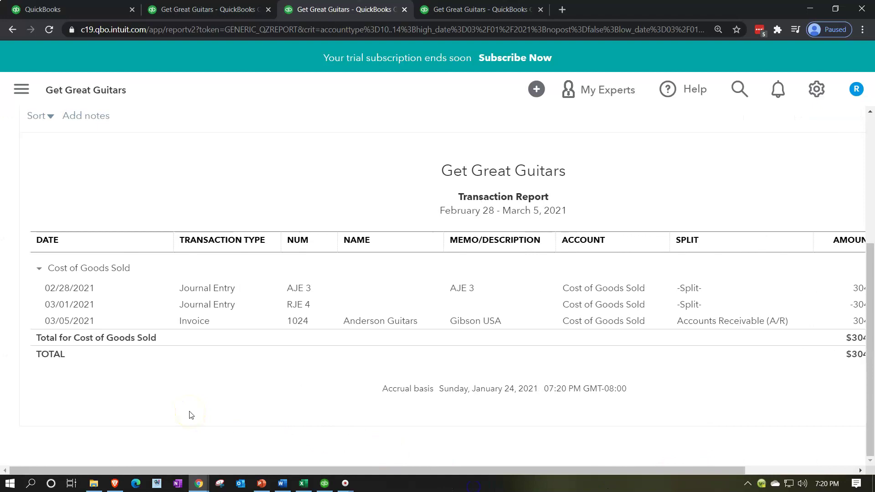
scroll(190, 415, "up", 5)
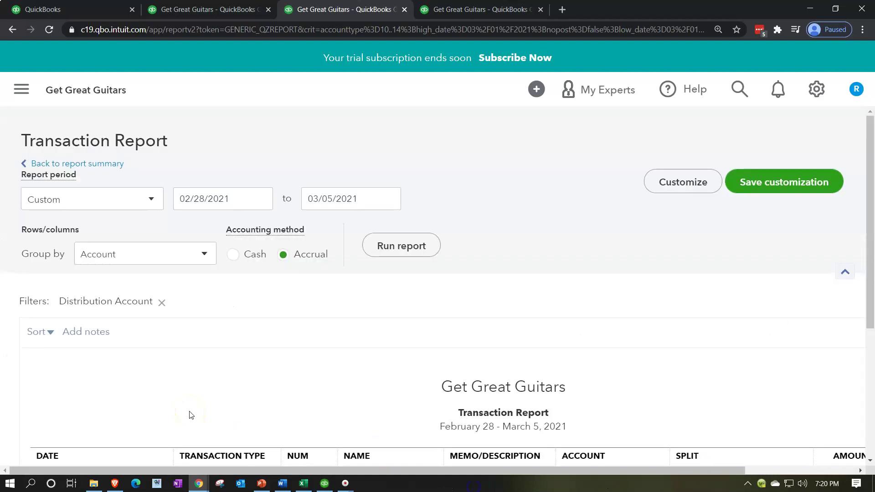
left_click(99, 164)
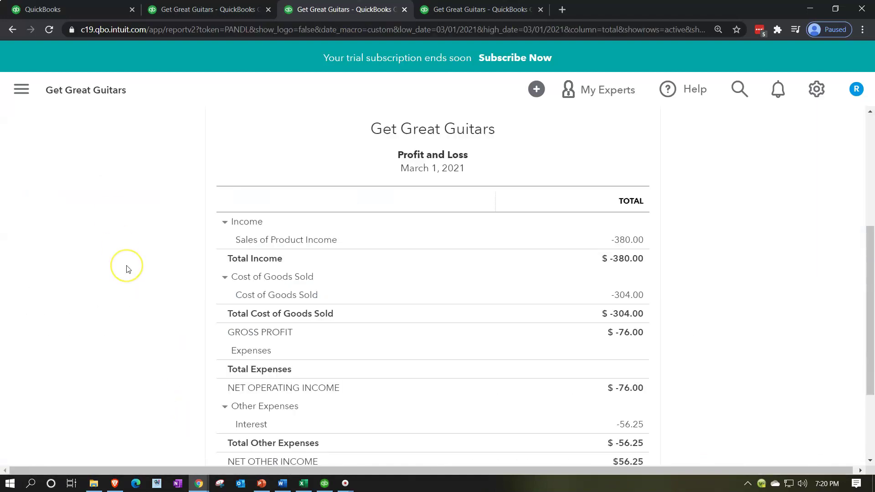
left_click(238, 11)
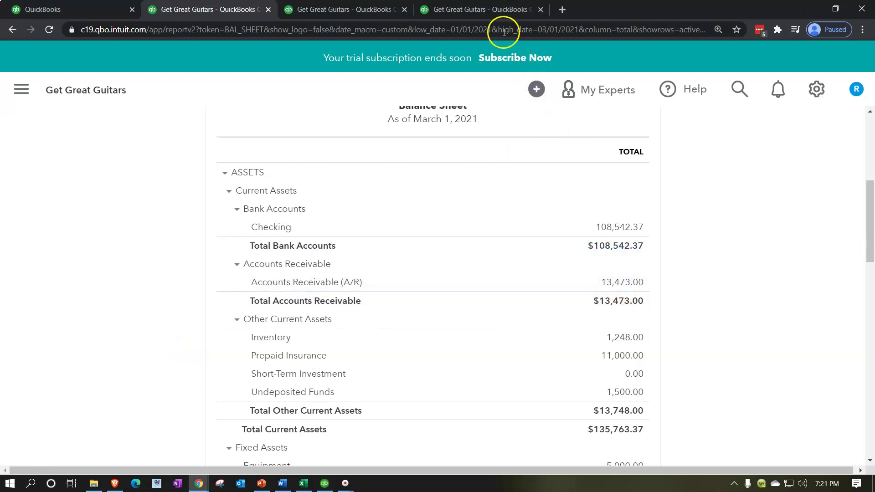
Step: Duplicate the Trial Balance browser tab and open the list of standard reports in the copy
left_click(494, 14)
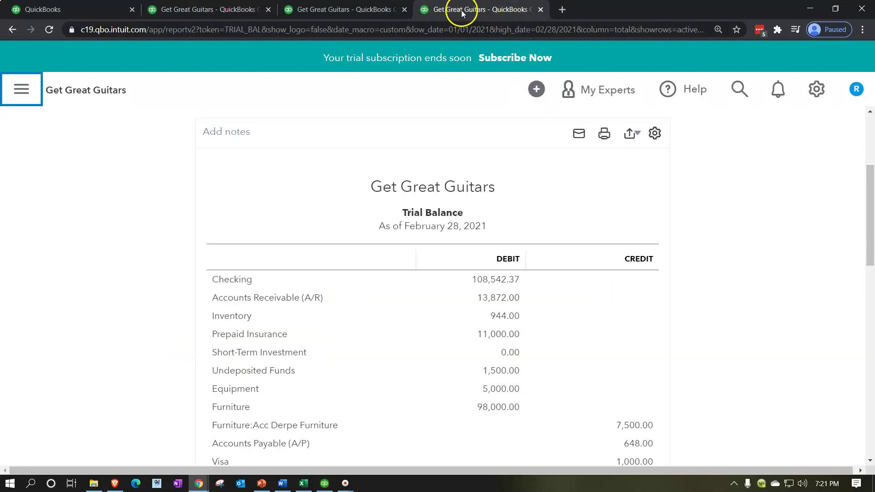
right_click(485, 14)
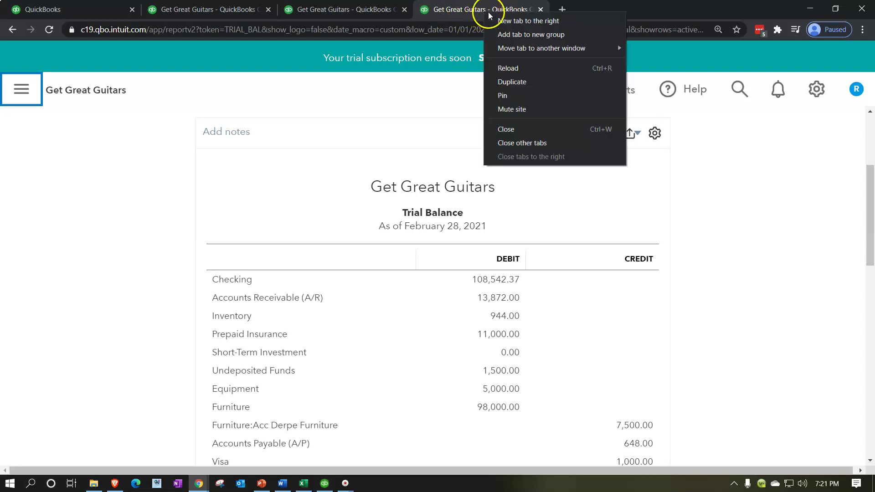
left_click(509, 83)
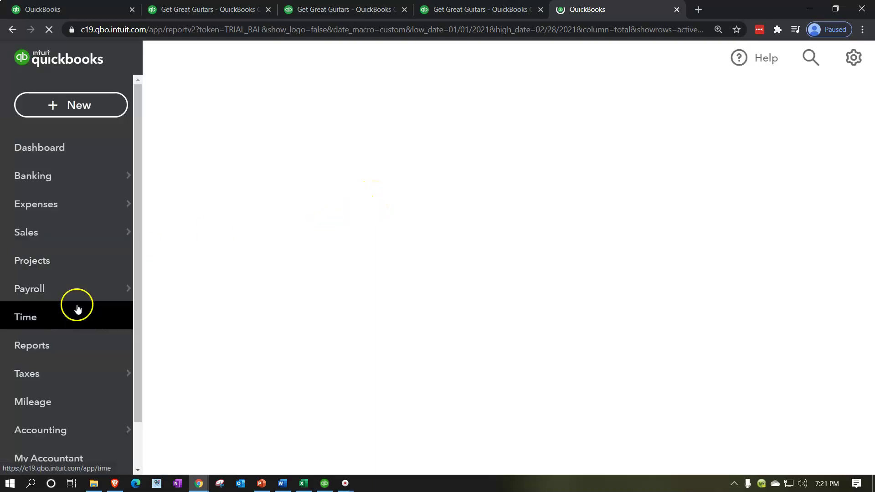
scroll(75, 306, "down", 1)
left_click(66, 379)
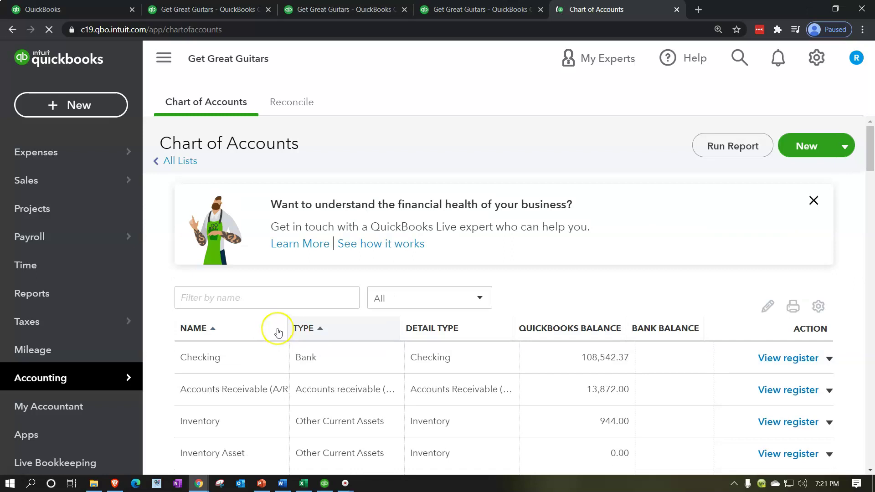
left_click(51, 294)
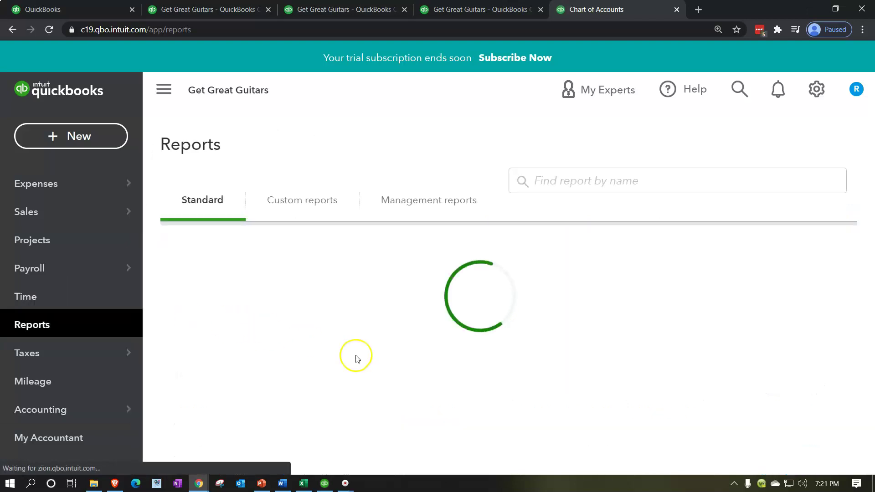
Step: Find the Customer Balance Detail report among the receivables reports and open it
scroll(416, 384, "down", 5)
scroll(417, 385, "down", 10)
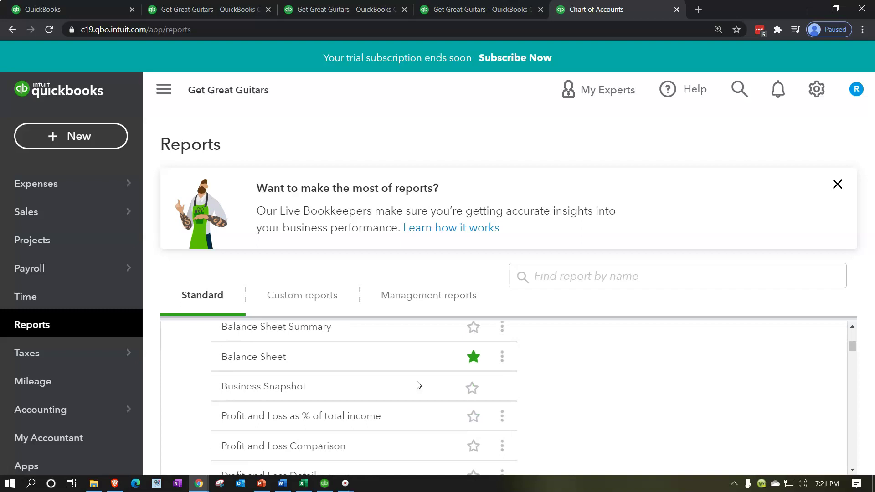
scroll(418, 385, "down", 3)
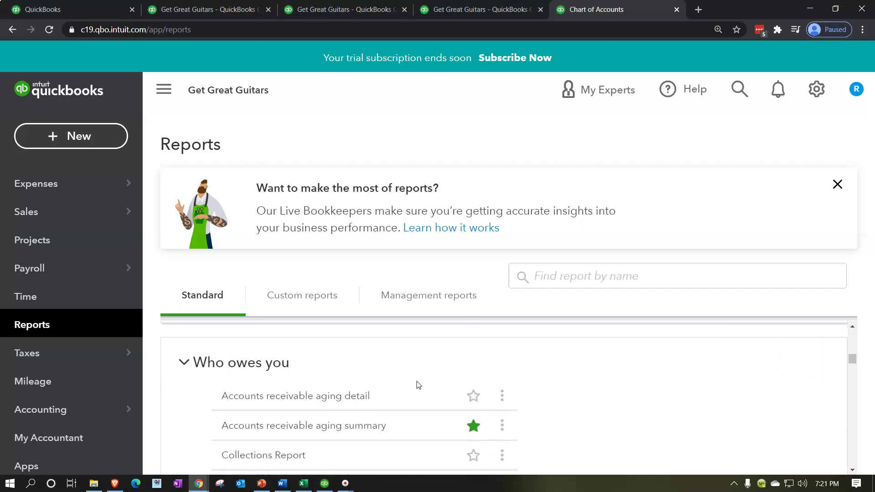
scroll(418, 384, "up", 1)
scroll(418, 385, "down", 3)
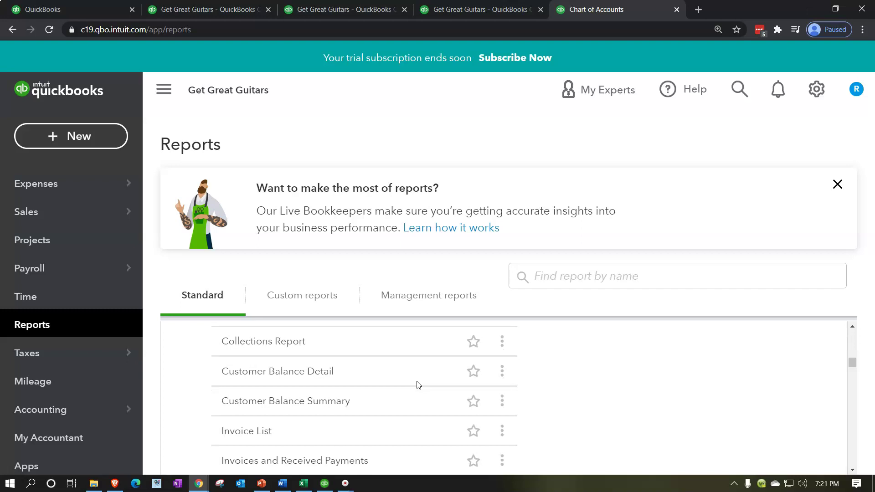
left_click(319, 377)
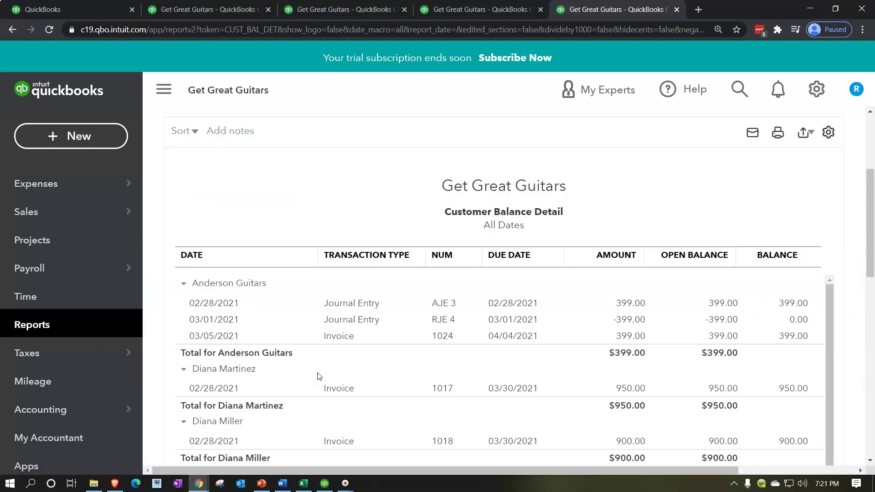
Step: Compare AJE 3, RJE 4 and invoice 1024 under Anderson Guitars in the Customer Balance Detail, and check the report's overall total
left_click(157, 91)
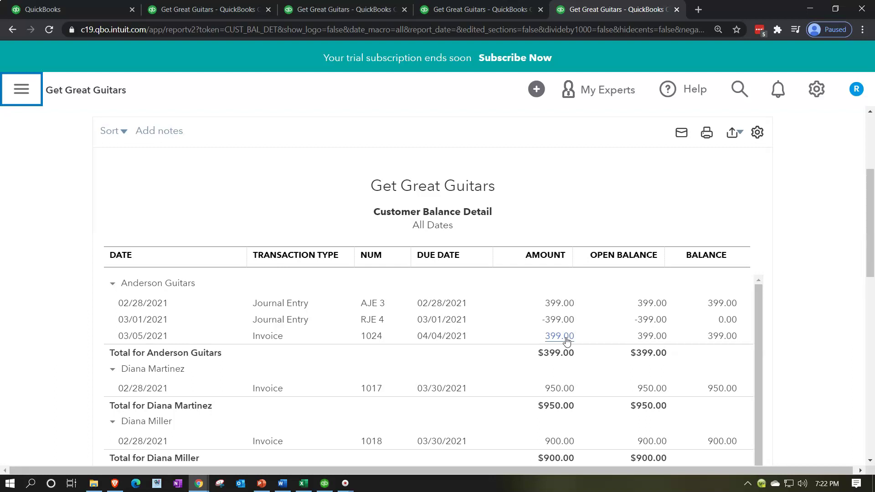
left_click(569, 312)
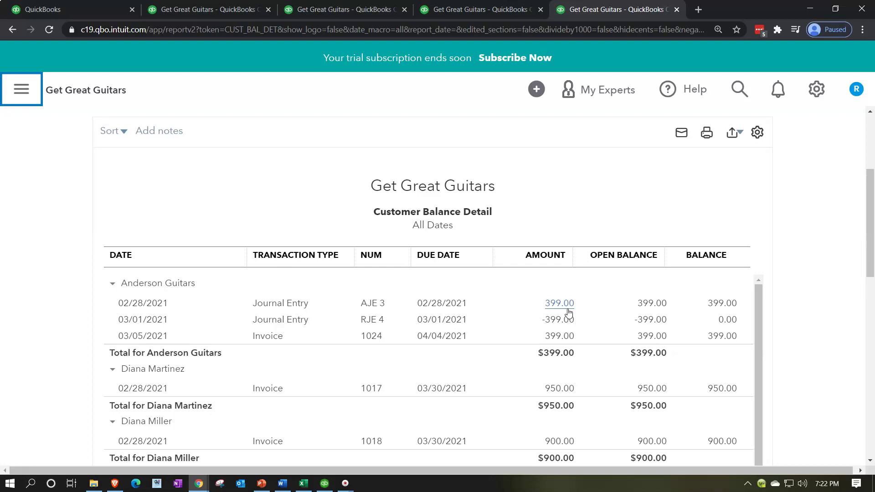
scroll(758, 328, "down", 15)
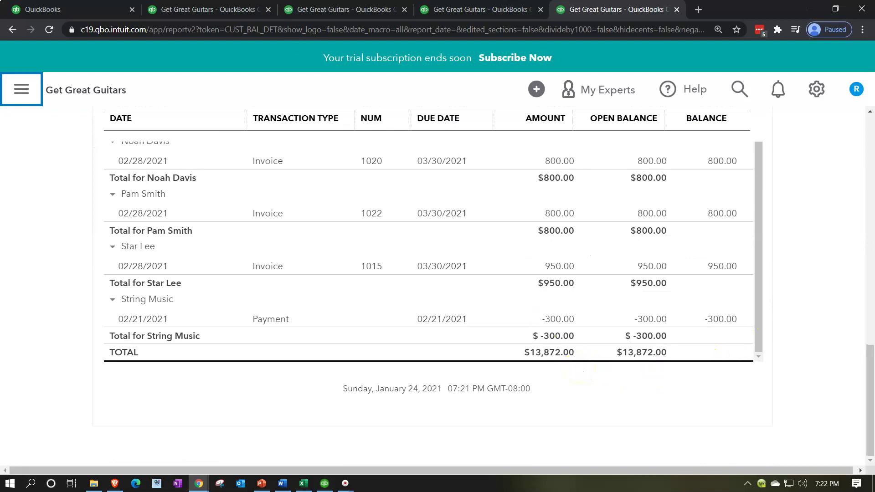
Step: Rerun the Balance Sheet with the end date set to 03/05/2021 and check its Accounts Receivable and Inventory balances
left_click(175, 10)
scroll(244, 172, "up", 5)
left_click(365, 143)
triple_click(368, 145)
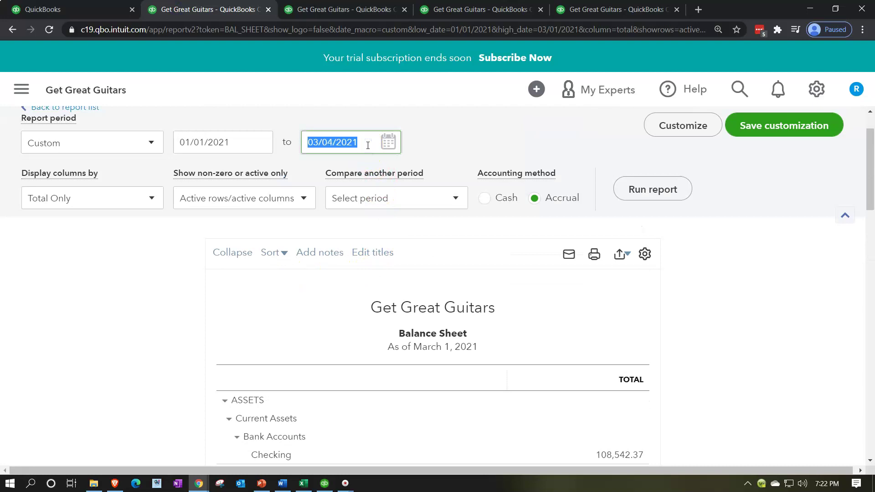
left_click(670, 188)
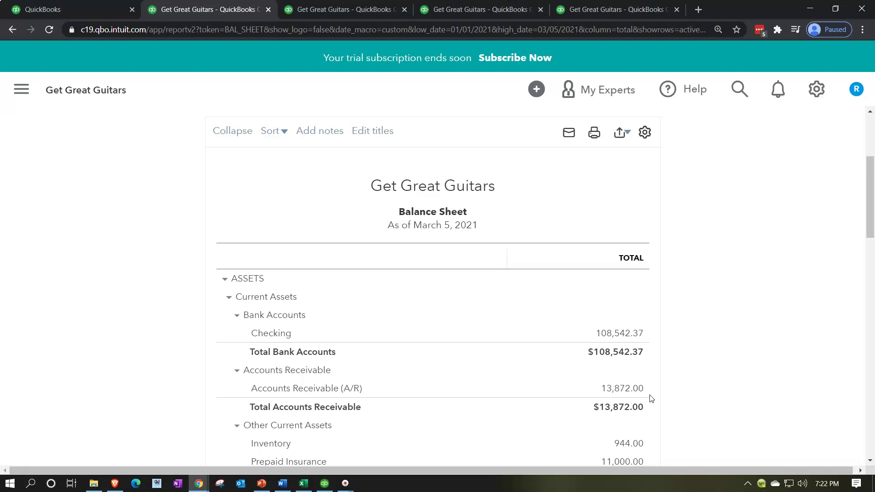
scroll(651, 399, "down", 1)
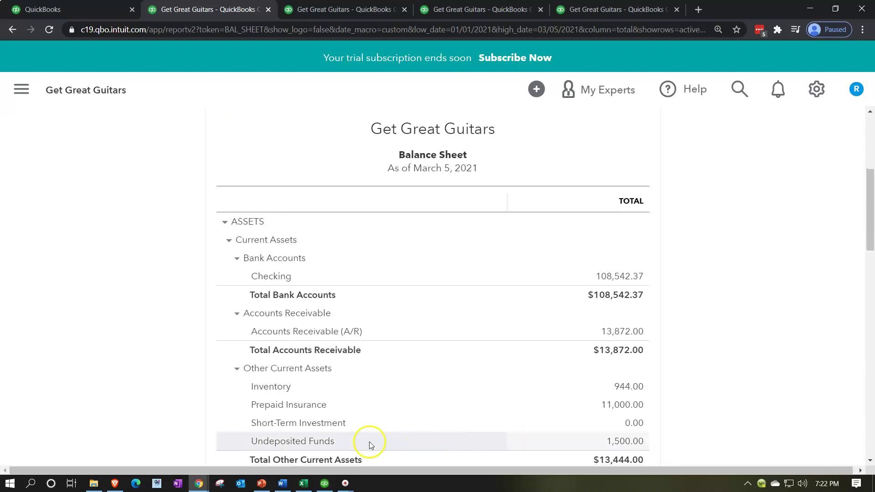
Step: Duplicate the Customer Balance Detail browser tab and open the reports list in the copy
left_click(638, 8)
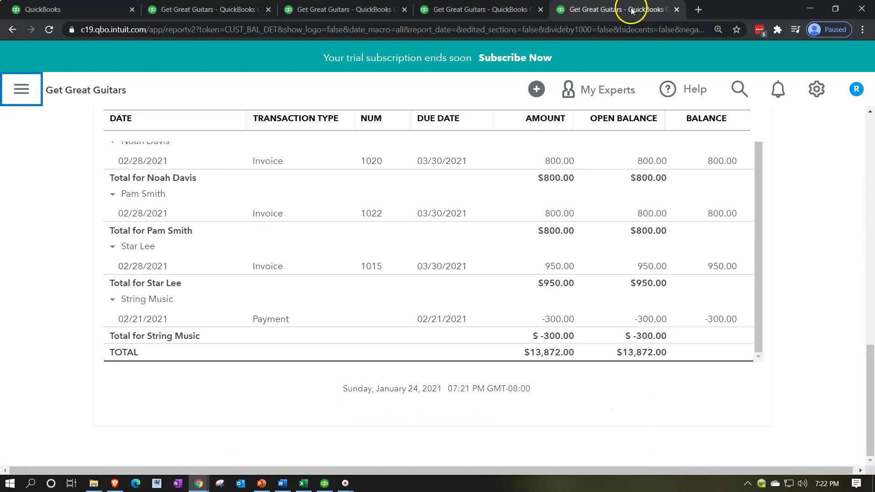
right_click(631, 10)
left_click(651, 81)
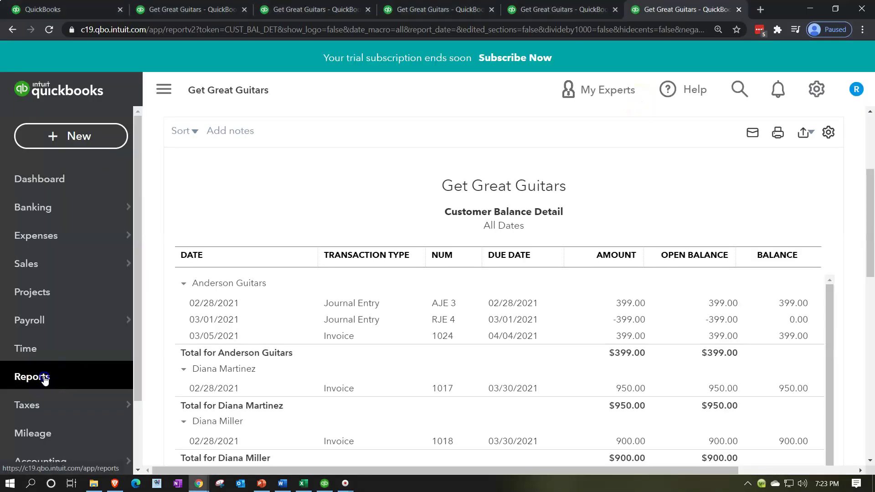
left_click(45, 378)
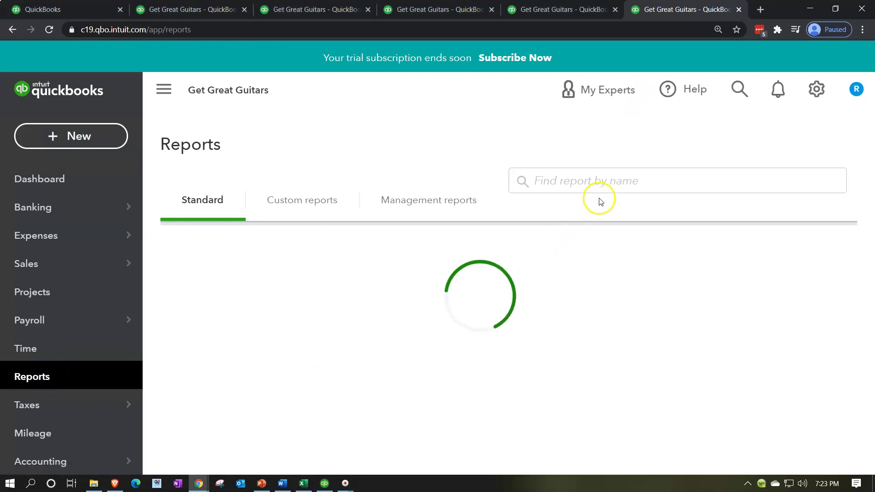
Step: Search the reports for "inventory", open the Inventory Valuation Summary and collapse the side navigation
left_click(604, 272)
type("inventory")
key("Down")
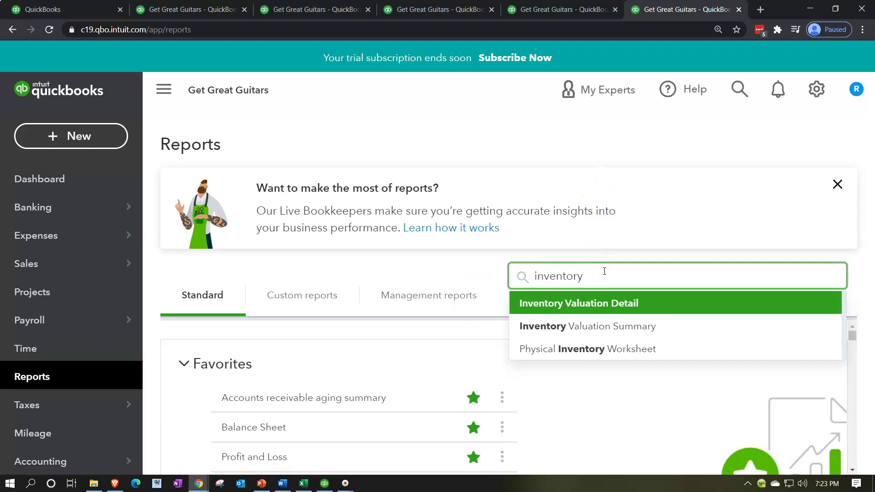
key("Down")
key("Return")
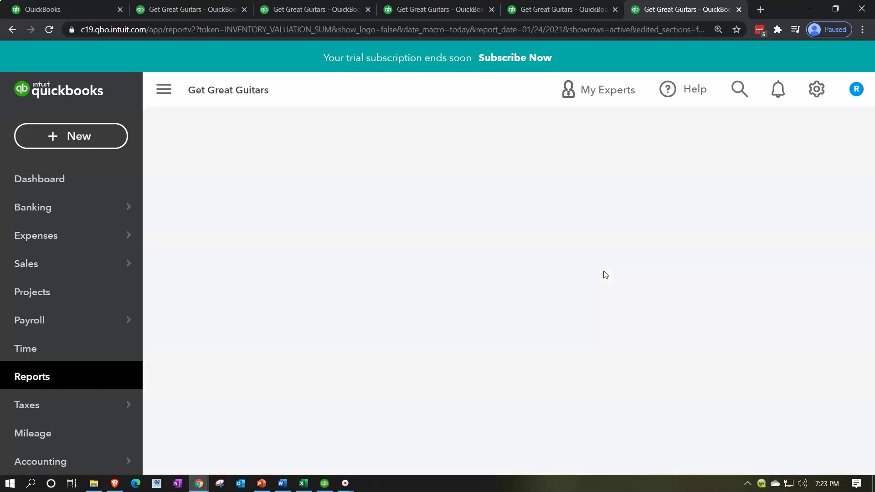
left_click(164, 89)
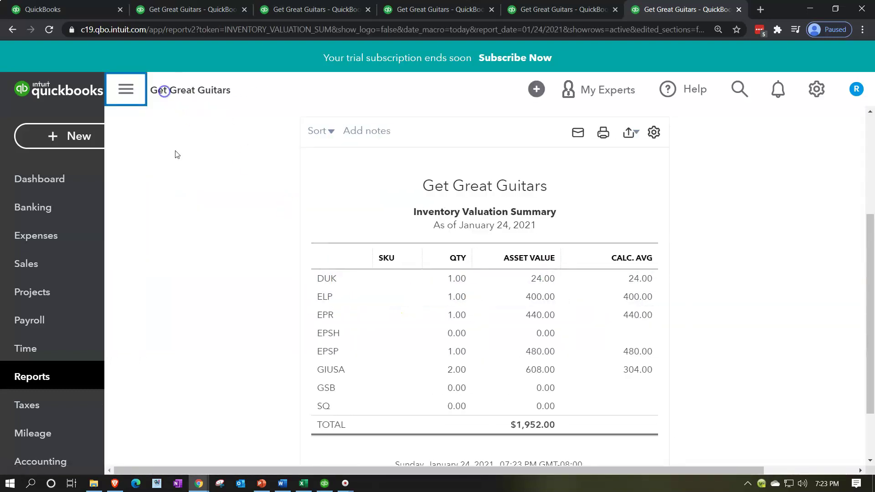
Step: Rerun the Inventory Valuation Summary as of 02/28/2021 and check its total asset value
scroll(173, 224, "up", 4)
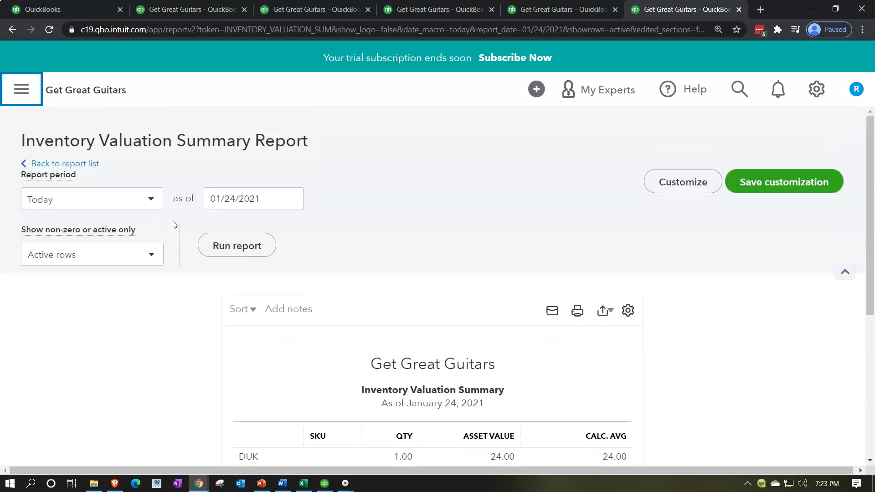
left_click(250, 199)
left_click_drag(261, 199, 144, 173)
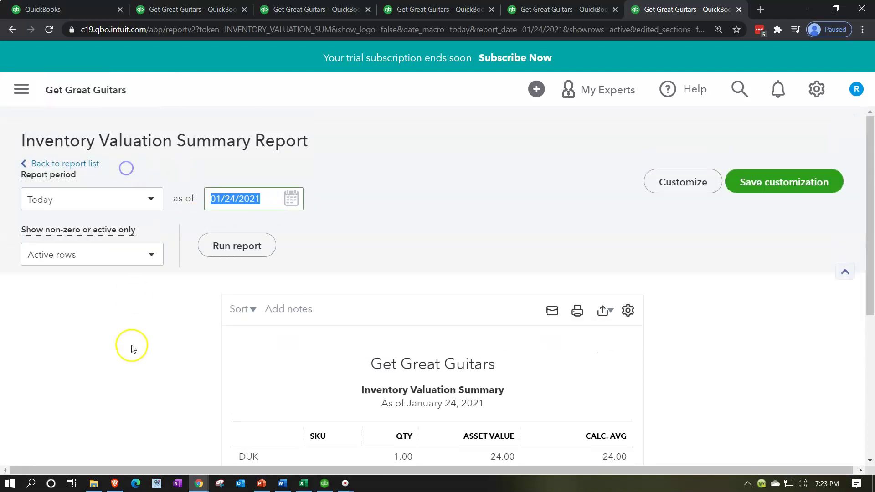
type("02/28/2021")
key("Tab")
left_click(220, 241)
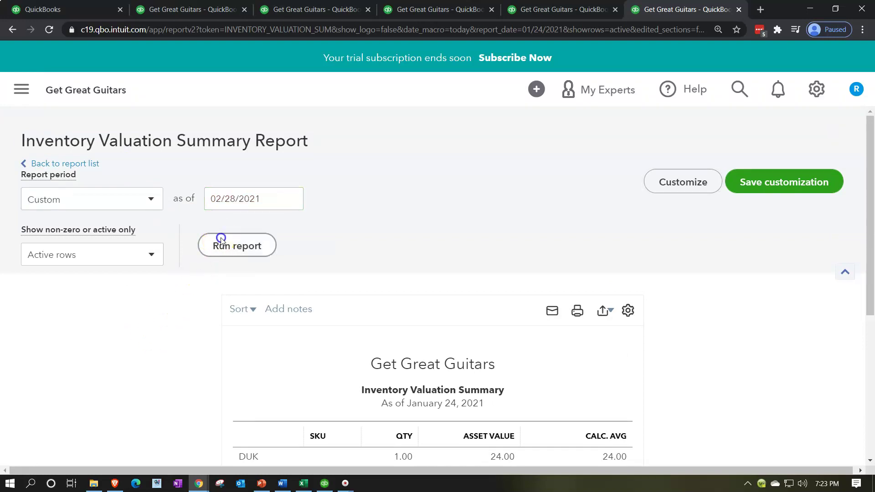
scroll(221, 240, "down", 4)
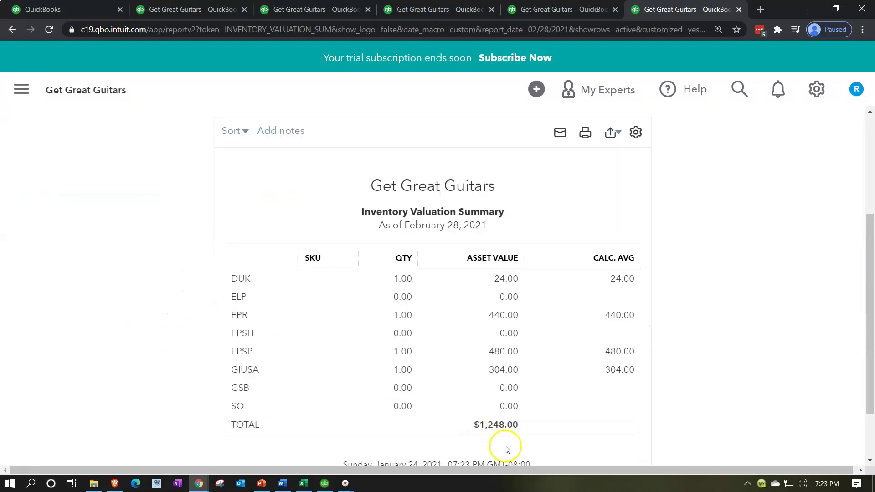
Step: Rerun the Balance Sheet with the end date set to 02/28/2021 and check its Inventory balance
left_click(196, 10)
scroll(205, 204, "up", 5)
left_click_drag(308, 198, 363, 199)
type("02/28/2021")
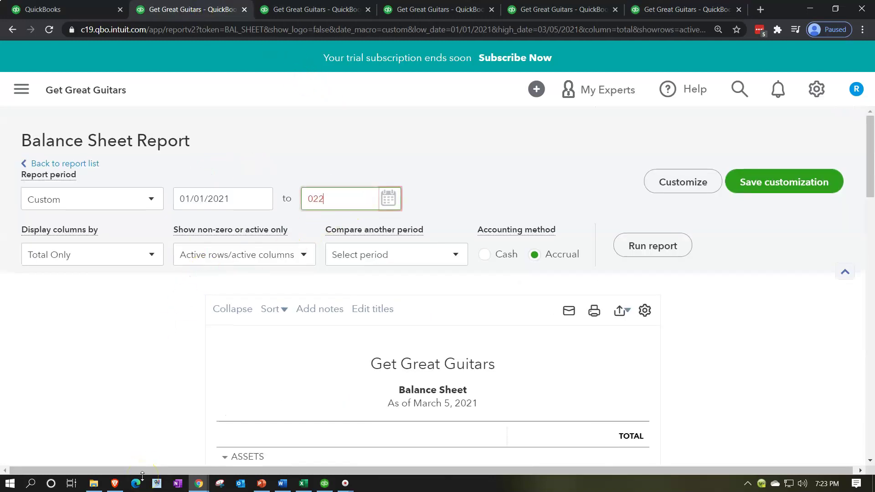
key("Tab")
left_click(652, 242)
scroll(710, 340, "down", 1)
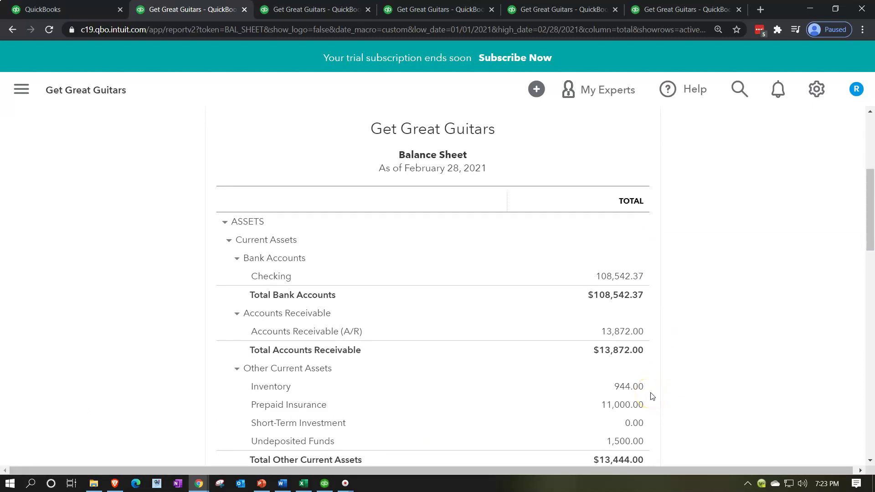
Step: Rerun the Inventory Valuation Summary as of 03/05/2021 and check its total asset value
left_click(684, 9)
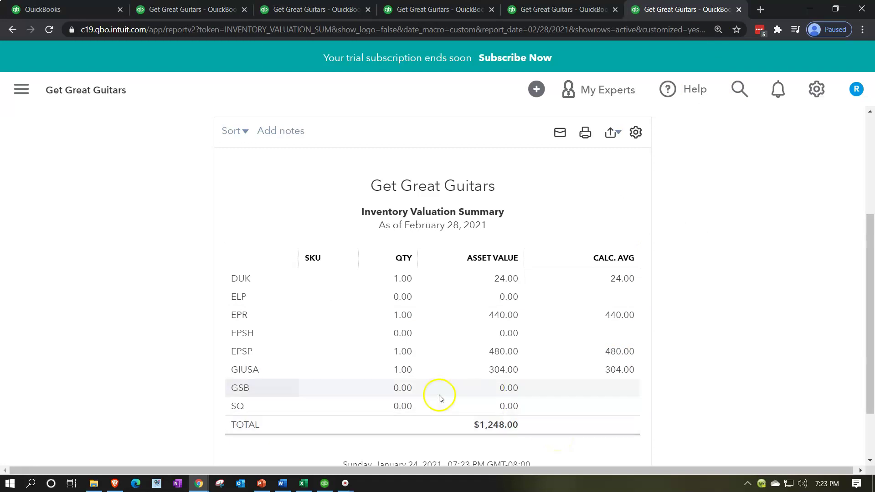
scroll(437, 396, "up", 4)
left_click(274, 205)
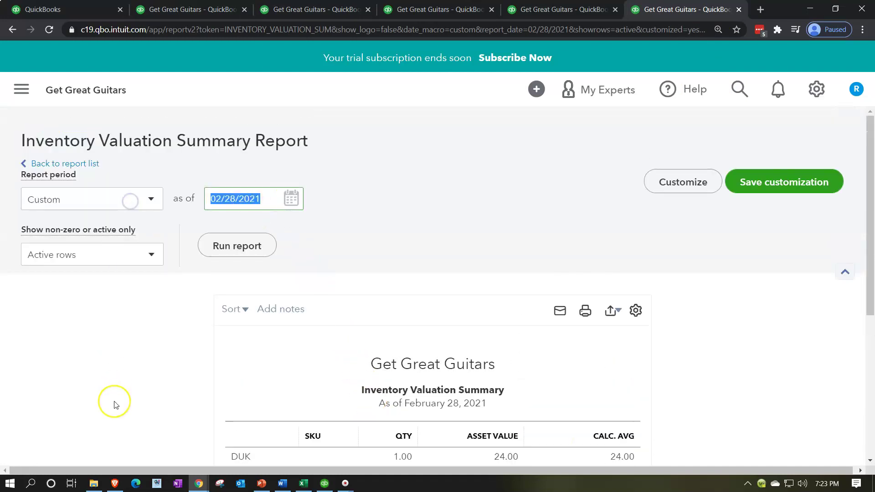
type("03/05")
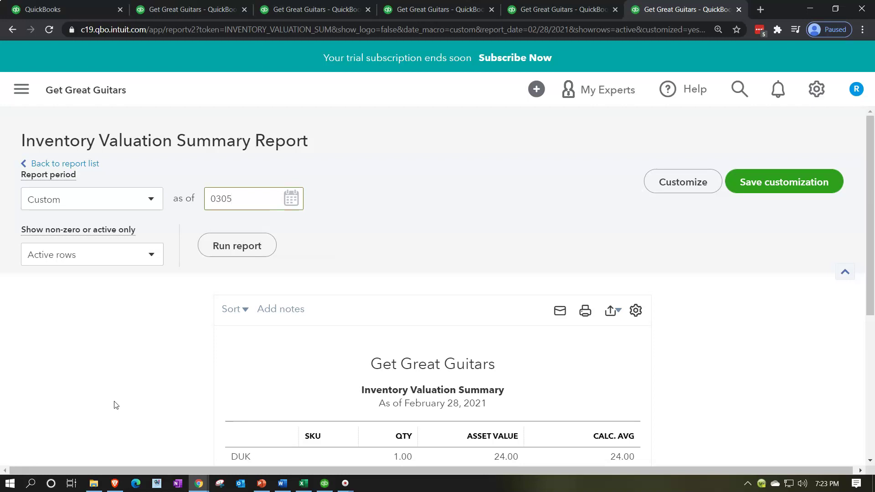
key("Tab")
left_click(242, 247)
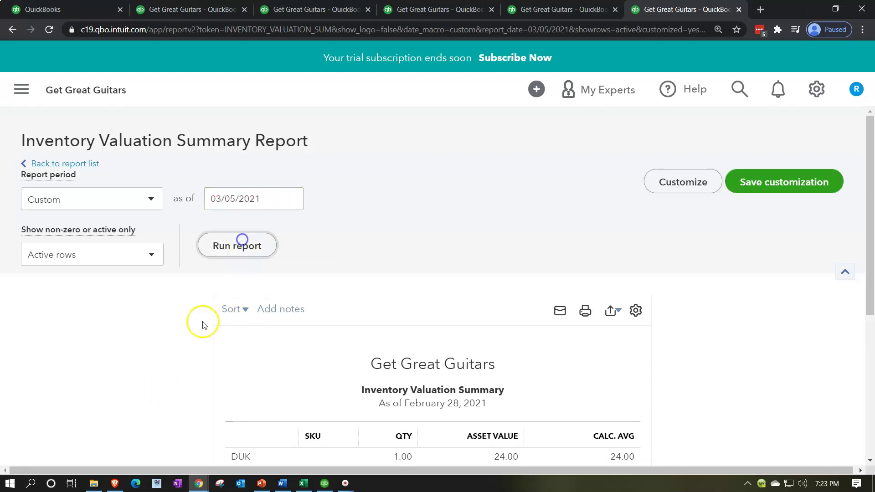
scroll(189, 357, "down", 5)
scroll(191, 359, "up", 5)
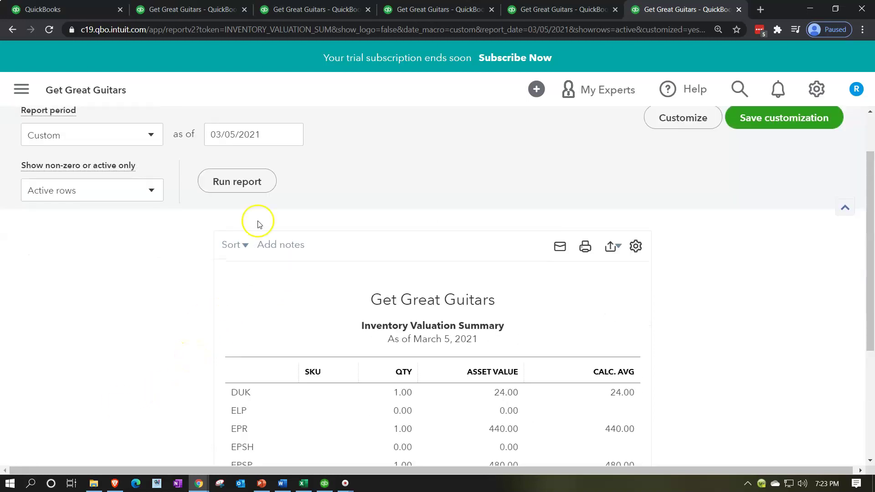
scroll(179, 361, "down", 3)
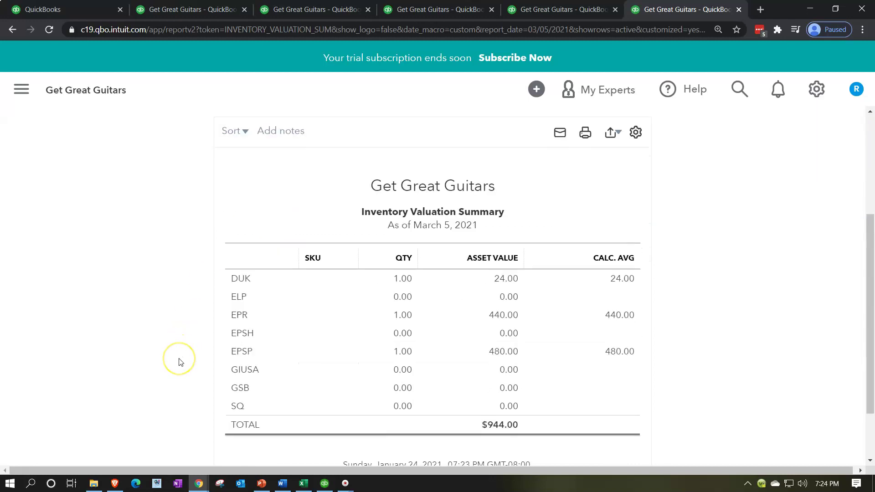
Step: Rerun the Balance Sheet with the end date set to 03/05/2021 and check its Inventory balance
left_click(201, 9)
scroll(178, 280, "up", 6)
left_click(357, 191)
type("03/05/2021")
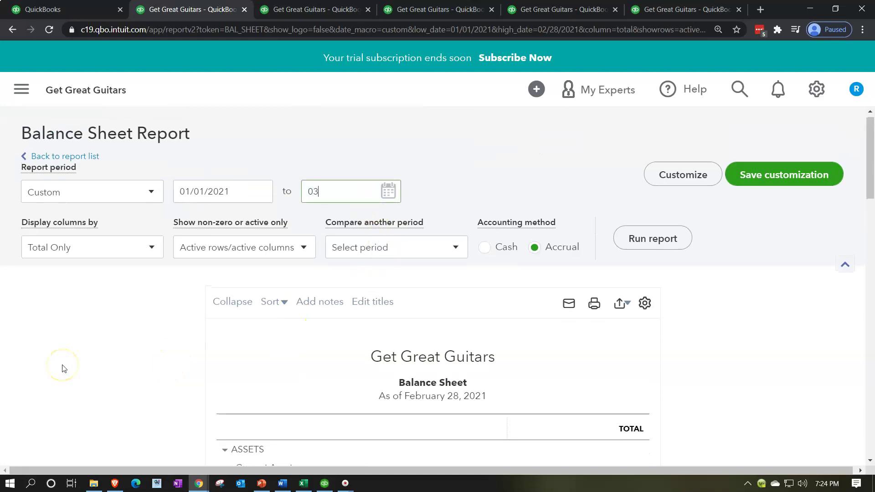
left_click(675, 229)
scroll(728, 308, "down", 1)
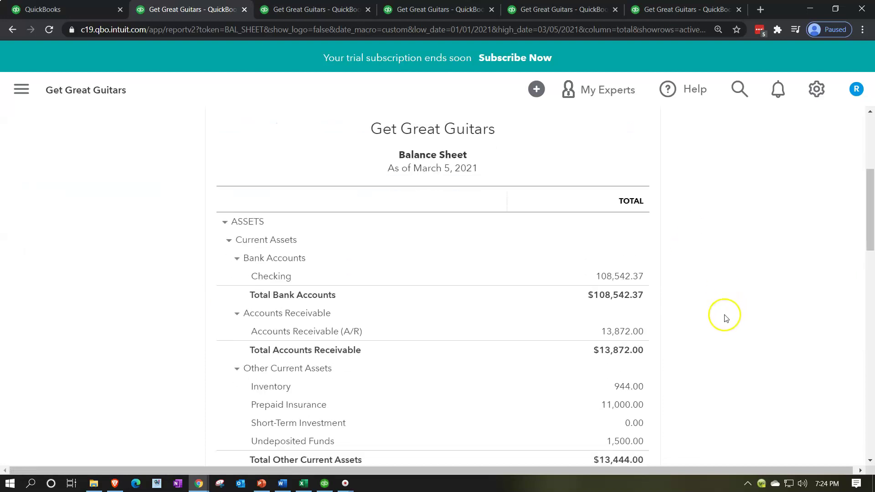
Step: Compare the Inventory Valuation Summary total with the Inventory line on the Balance Sheet
left_click(664, 9)
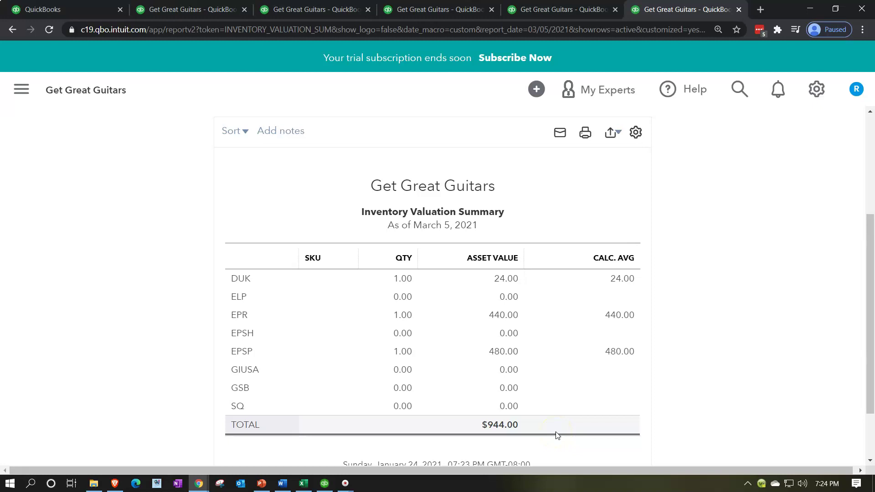
left_click(214, 9)
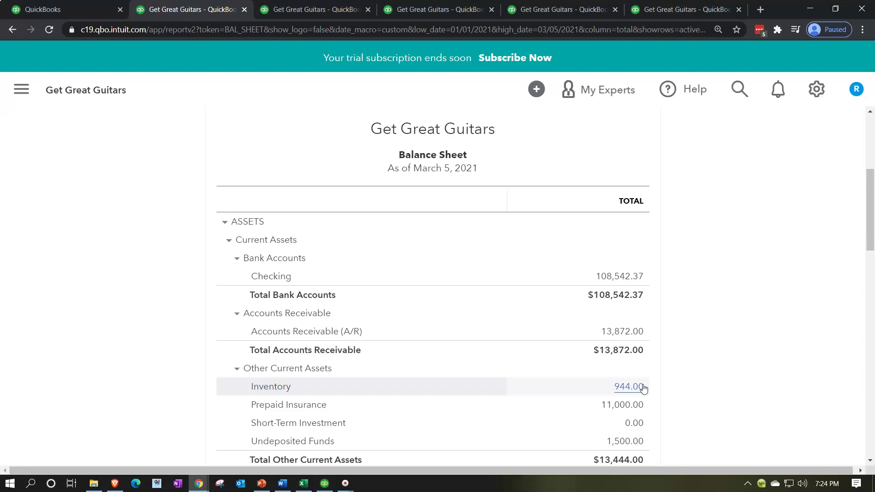
left_click(323, 10)
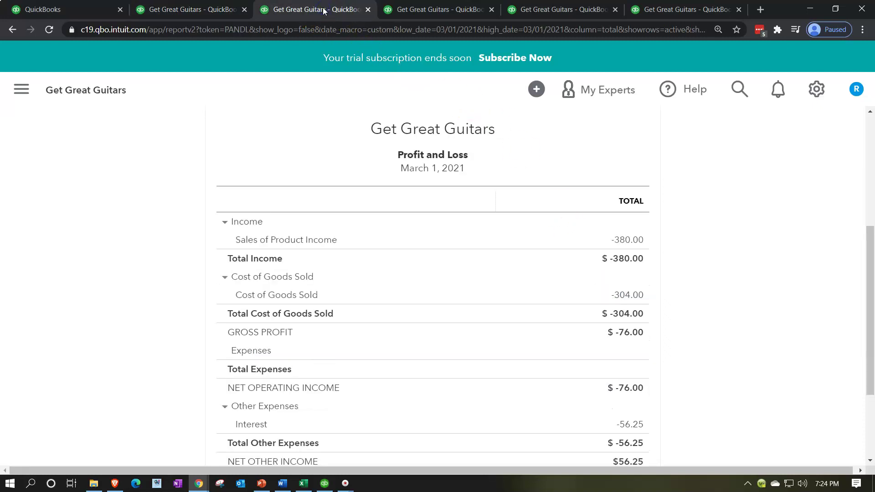
left_click(222, 10)
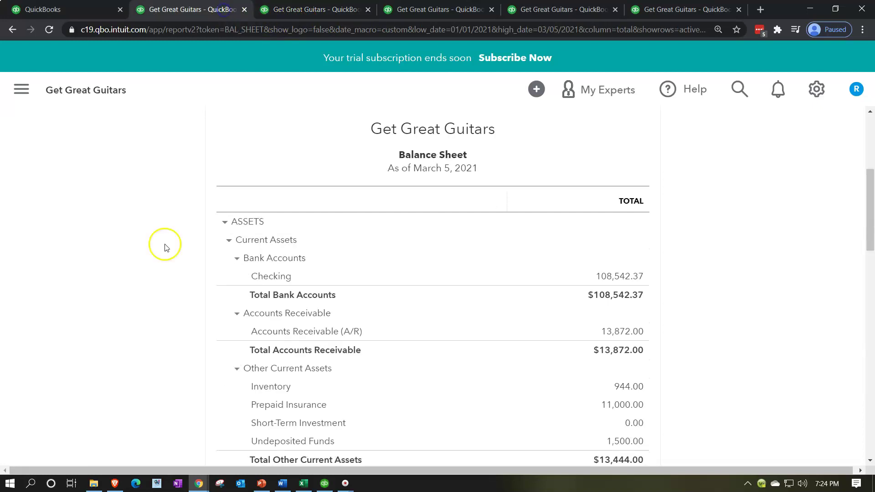
Step: Rerun the Profit and Loss report for 01/01/2021 to 02/28/2021 and check its net income
left_click(337, 9)
scroll(301, 205, "up", 5)
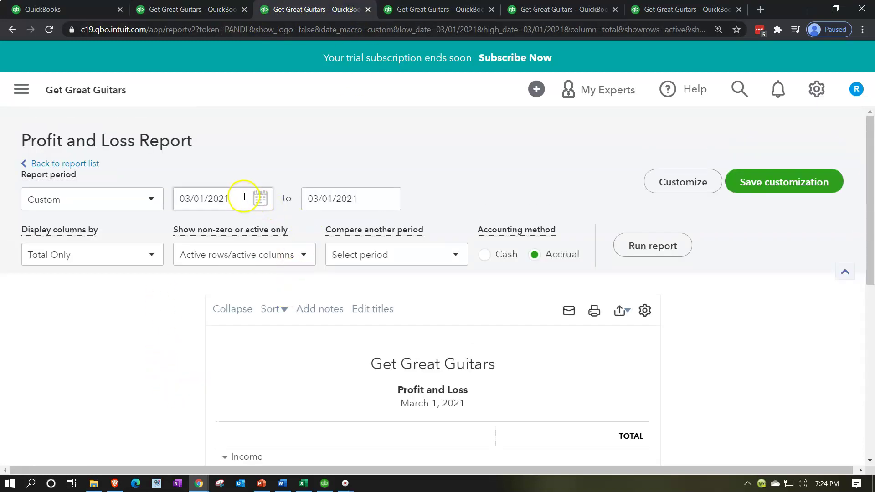
left_click_drag(244, 198, 76, 177)
type("01/01/2021")
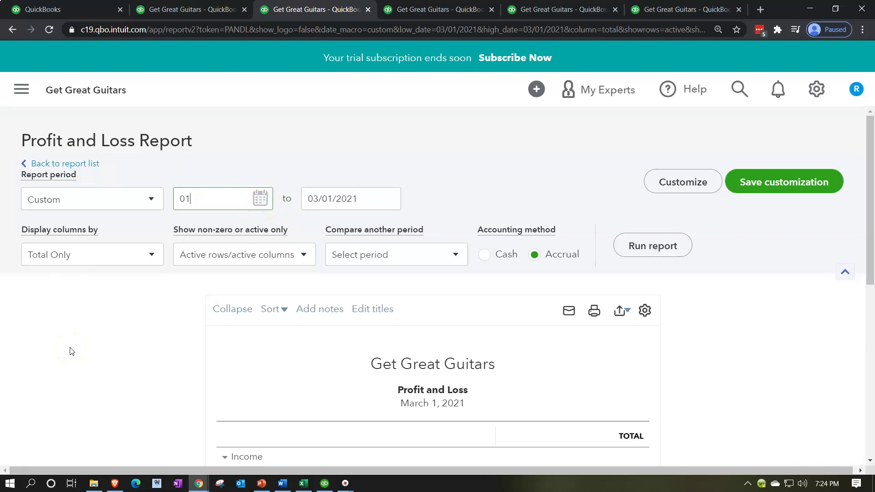
key("Tab")
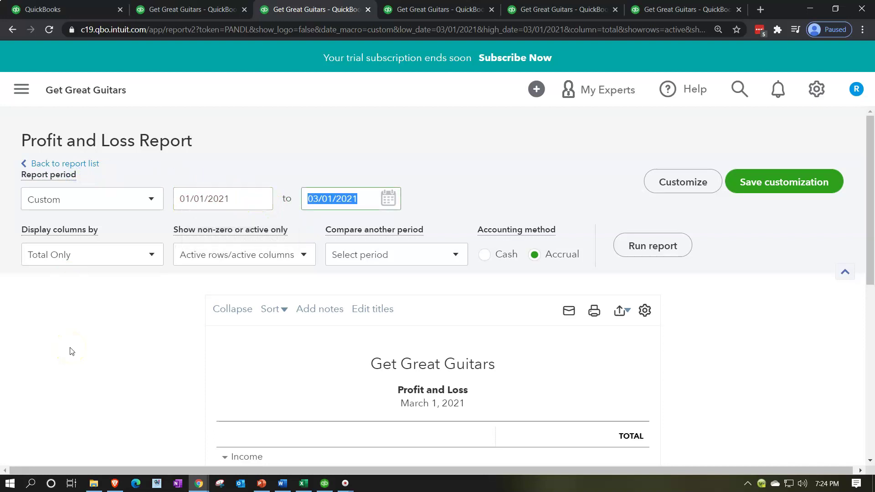
type("02/28/2021")
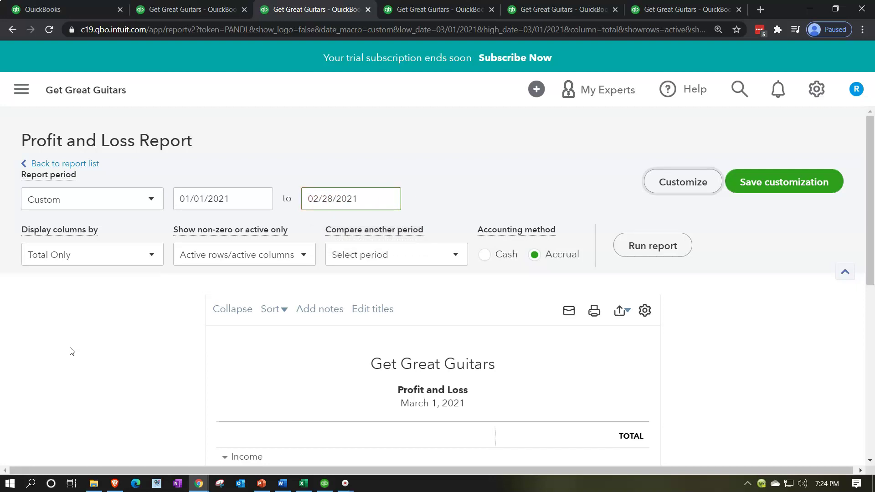
left_click(605, 280)
left_click(621, 246)
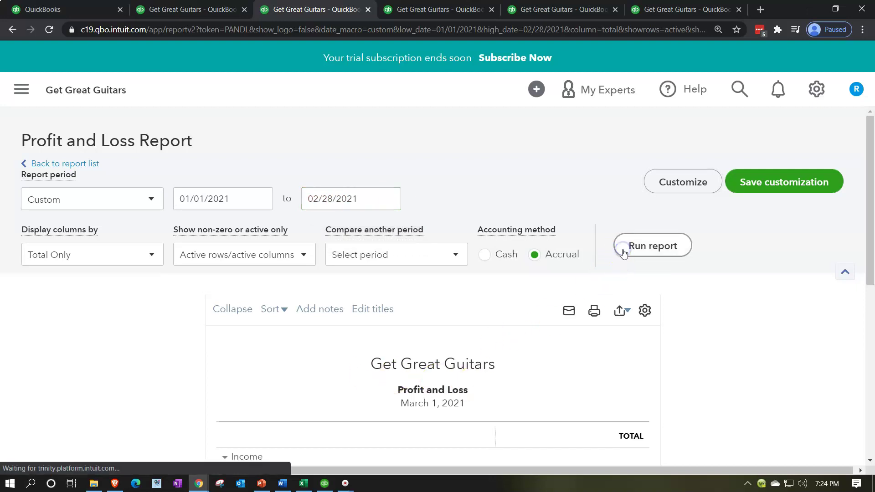
scroll(642, 296, "down", 8)
scroll(656, 320, "down", 7)
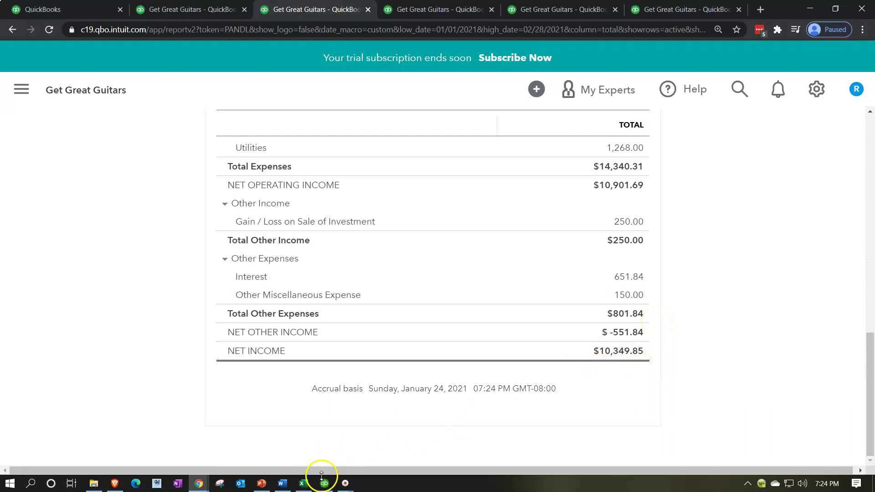
Step: Switch to the Adj Entry Worksheet in Excel and compare its Net Income row, cells H45 through K45, with the Profit and Loss report
left_click(303, 483)
left_click(576, 347)
scroll(577, 346, "down", 6)
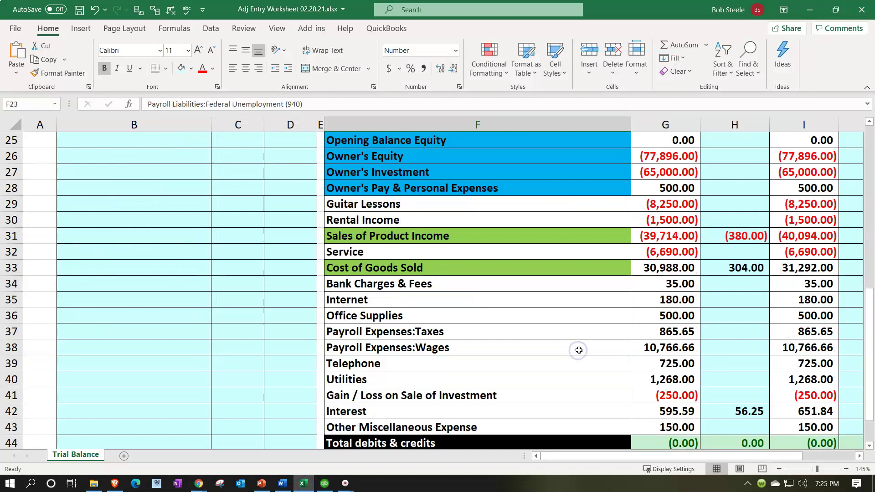
left_click(697, 409)
key("Right")
key("Right")
key("Right")
key("Right")
key("Right")
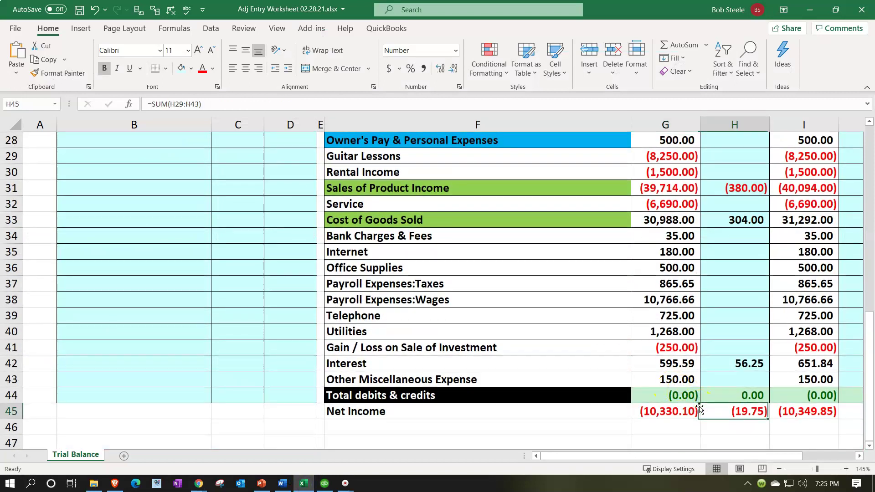
key("Left")
key("Left")
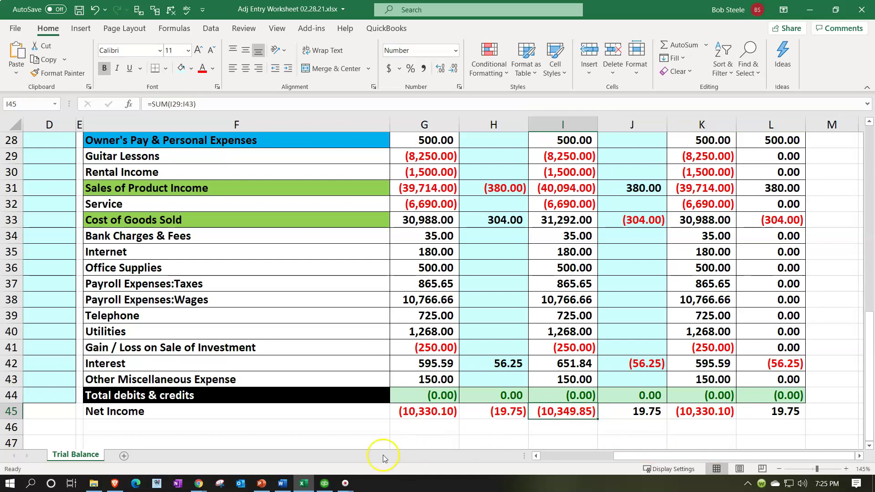
left_click(303, 483)
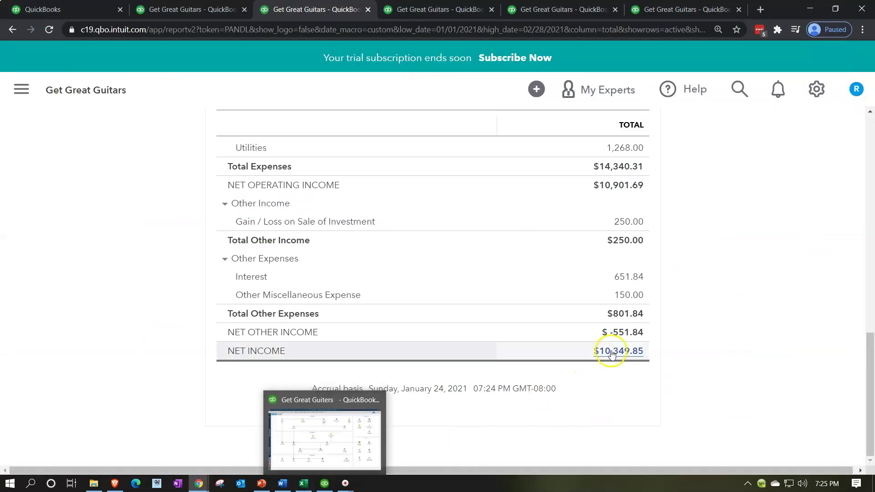
left_click(303, 483)
left_click(701, 411)
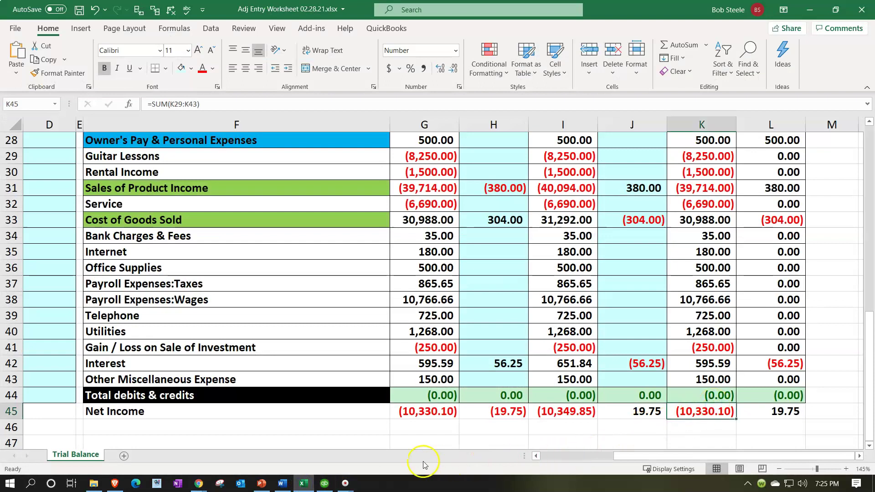
Step: Rerun the Profit and Loss report in the browser through 03/01/2021 and compare its net income with cell K45 of the Excel worksheet
left_click(303, 483)
scroll(338, 296, "up", 15)
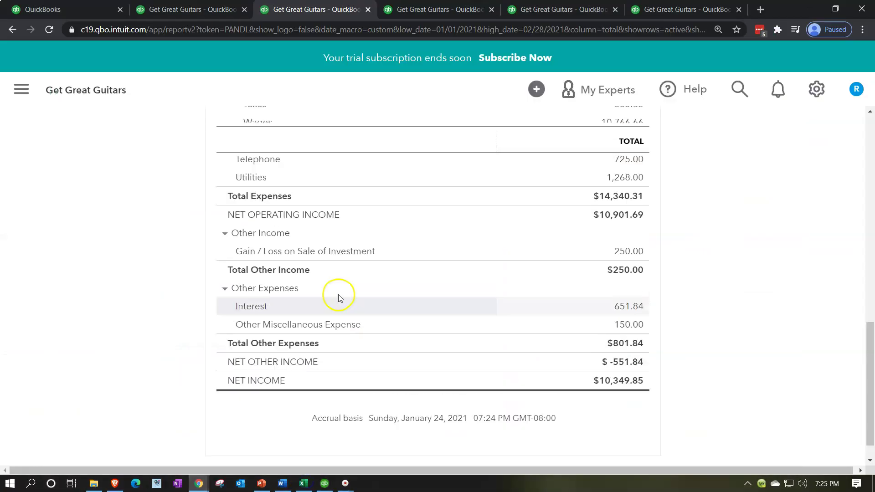
left_click(374, 198)
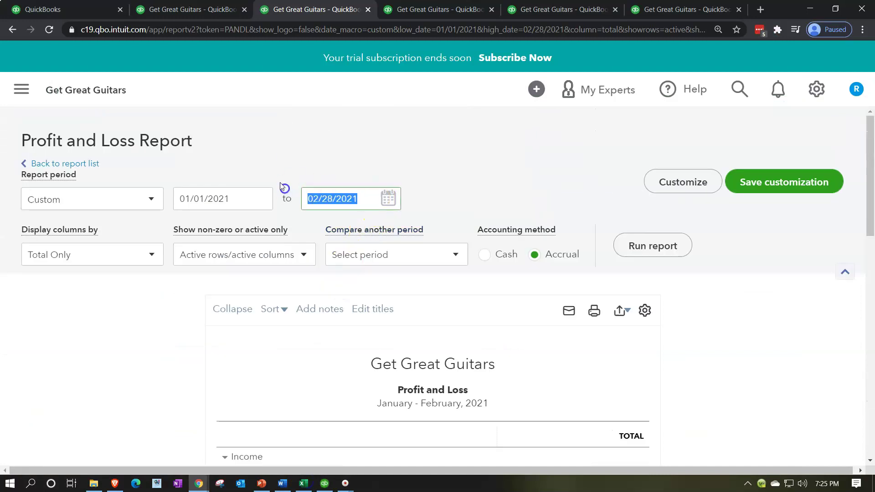
left_click(651, 246)
scroll(661, 252, "down", 10)
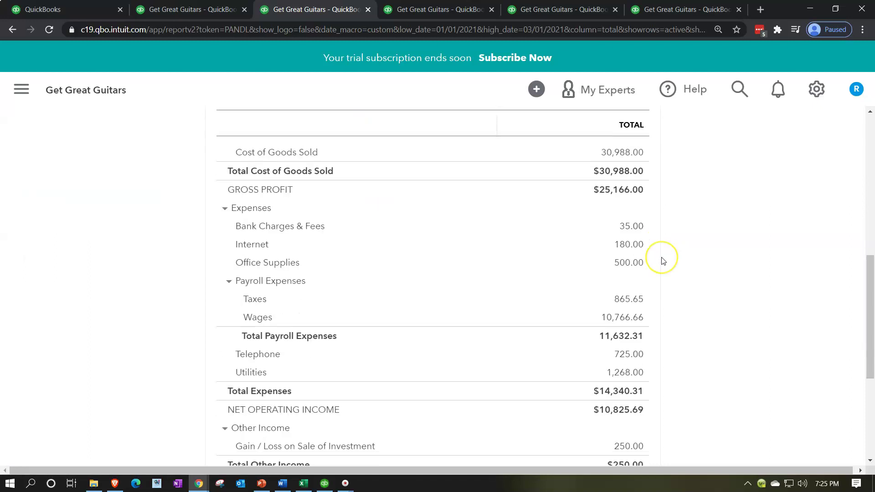
scroll(669, 296, "down", 1)
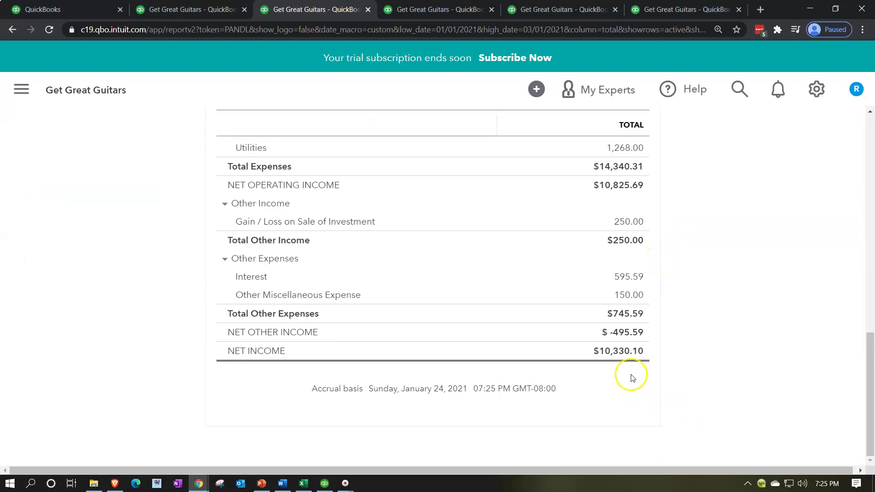
left_click(304, 482)
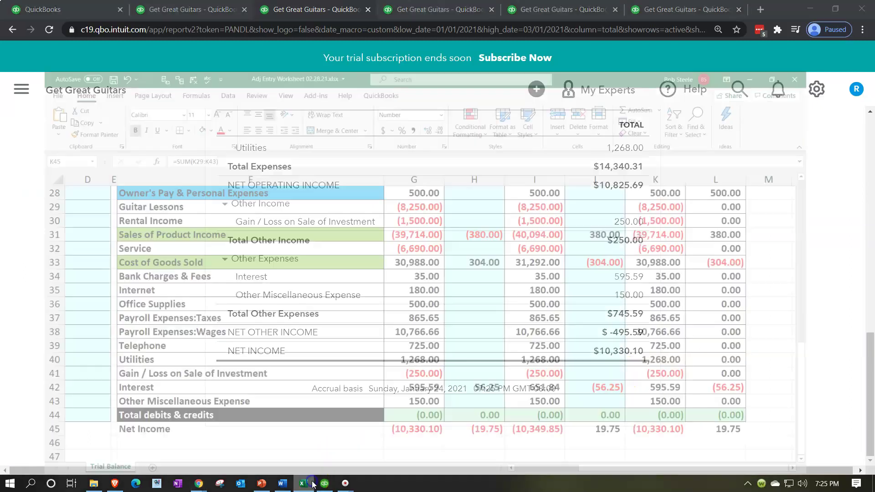
left_click(690, 412)
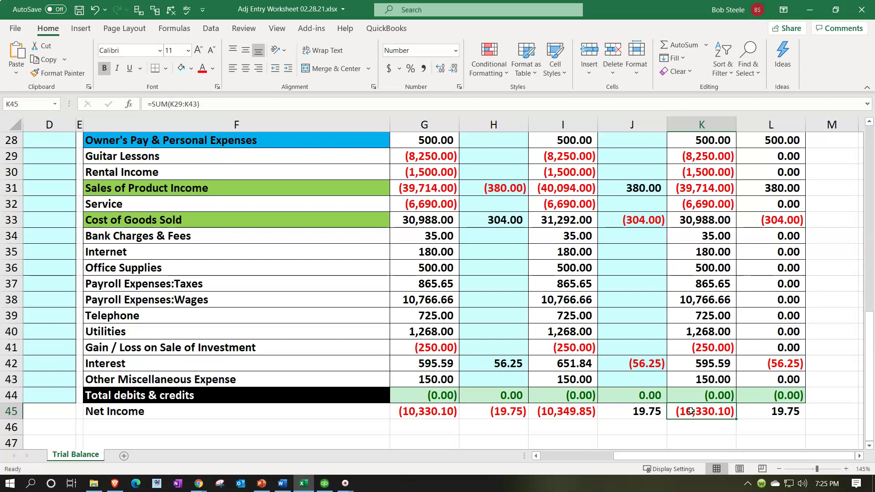
Step: Rerun the browser's Profit and Loss report for 03/01/2021 only and compare its net income with the Excel worksheet's Net Income row
left_click(303, 483)
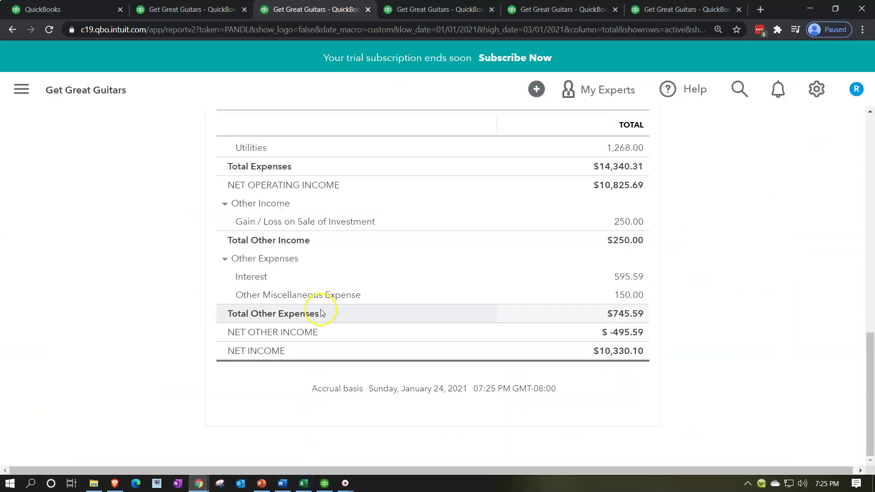
scroll(321, 313, "up", 15)
left_click_drag(235, 197, 174, 187)
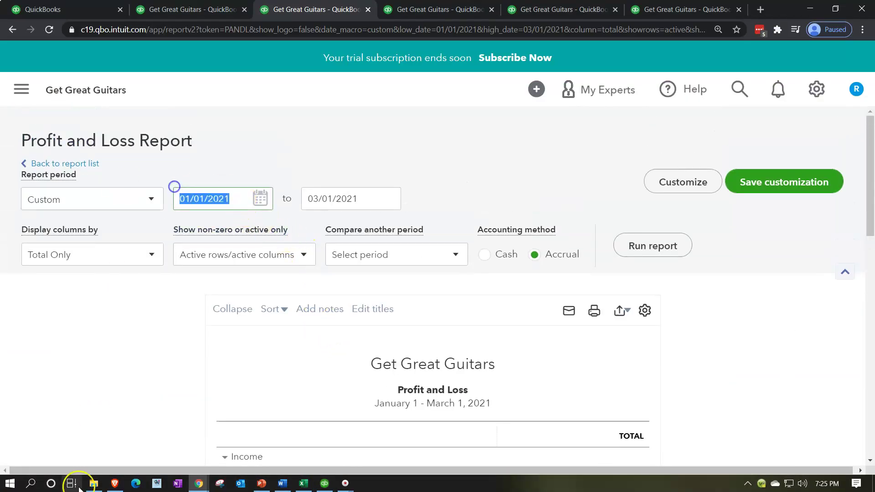
type("03/01/2021")
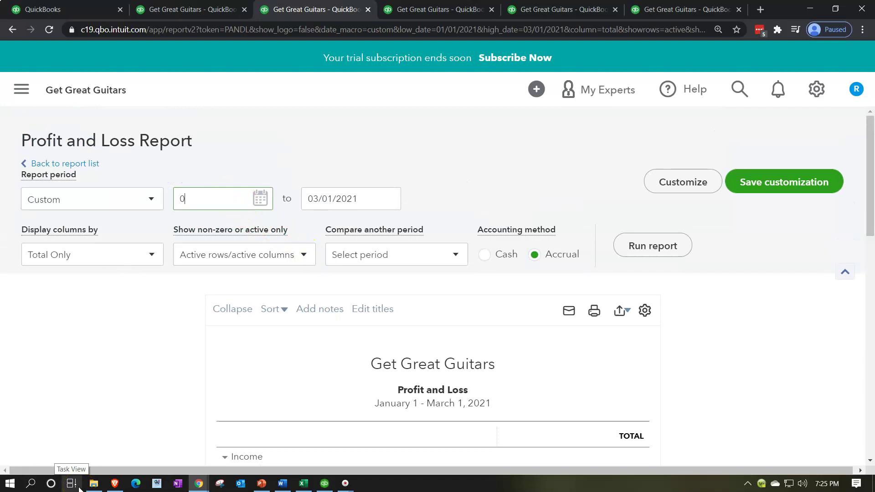
key("Tab")
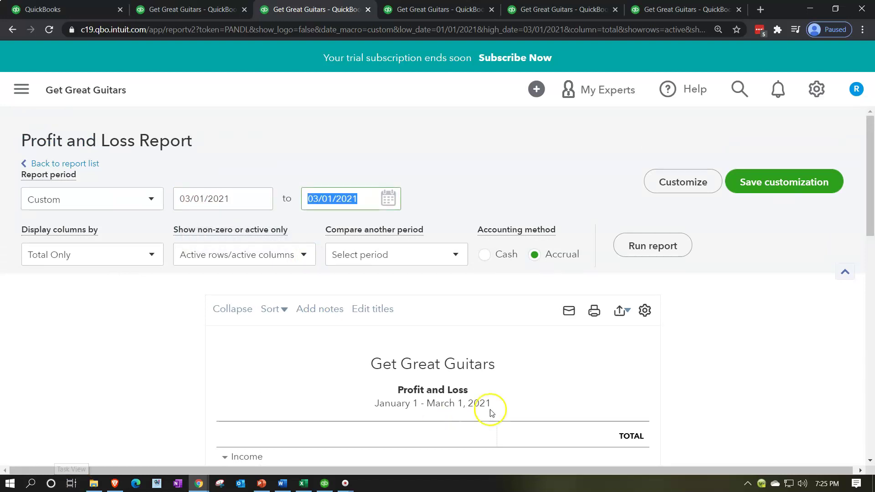
left_click(650, 247)
scroll(705, 329, "down", 4)
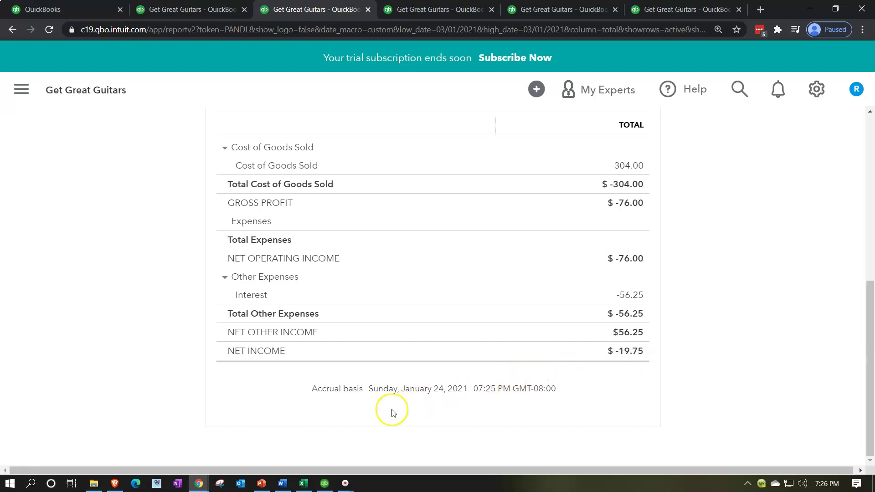
left_click(302, 483)
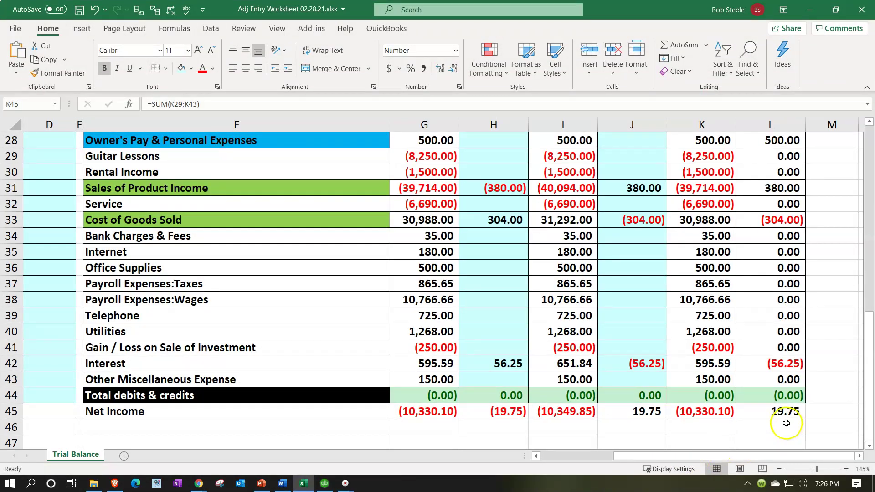
Step: Check the Net Income formula in cell L45, then review cell G45 and the California Depart Sales Tax Payable balance in G14
double_click(786, 411)
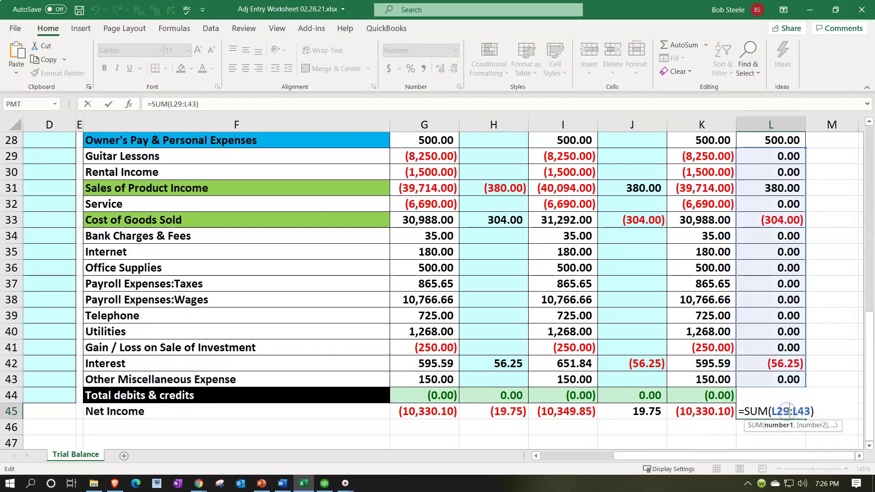
key("Return")
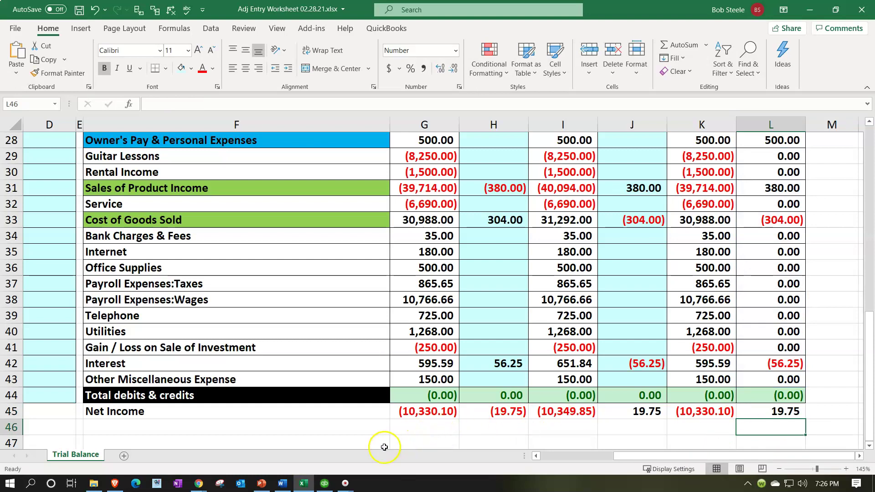
left_click(432, 411)
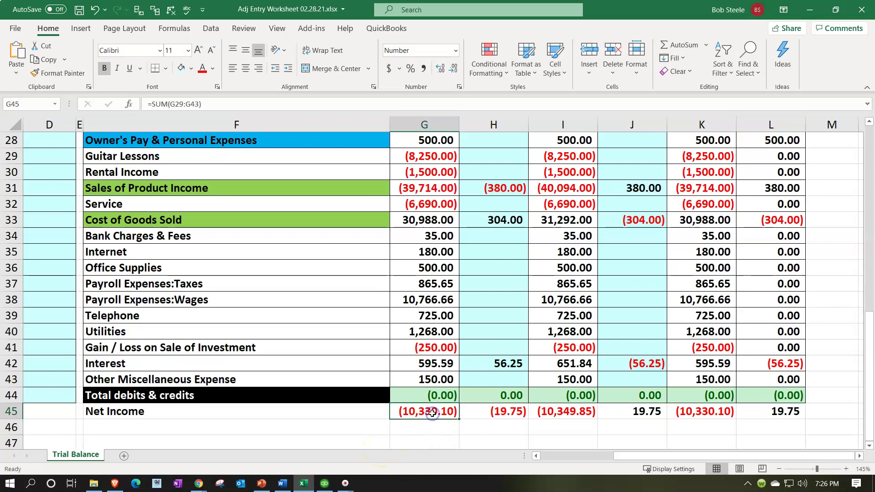
scroll(432, 412, "up", 8)
scroll(432, 412, "up", 1)
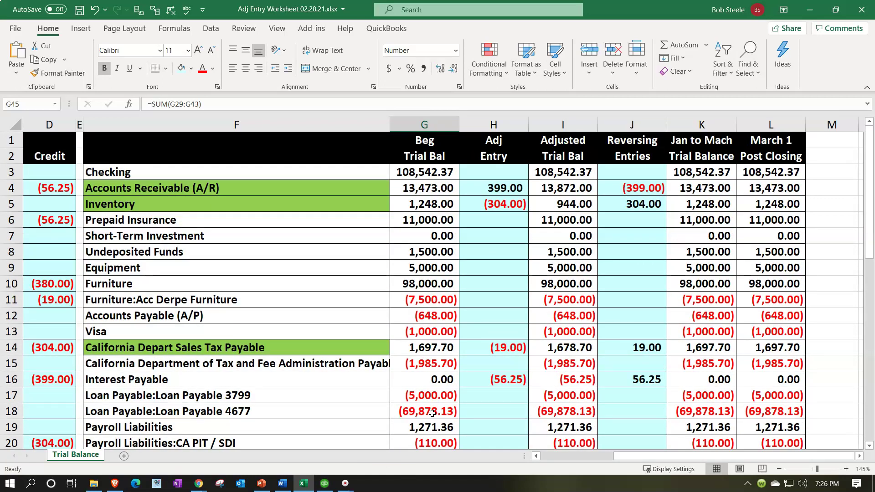
left_click(447, 348)
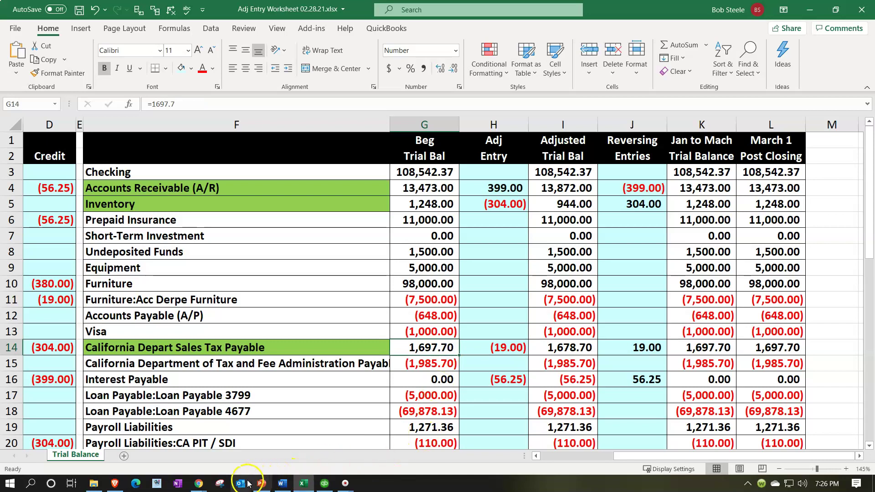
Step: Switch to the browser's Trial Balance report as of February 28, 2021 and review its account balances
left_click(302, 482)
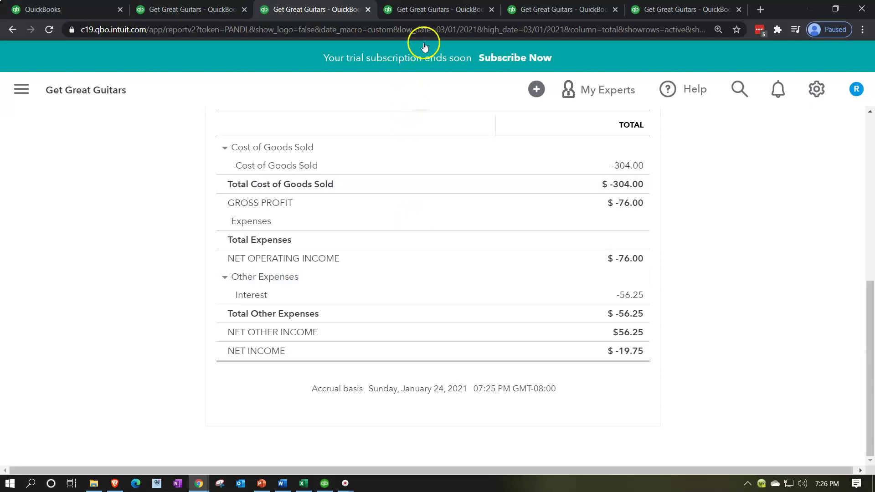
left_click(427, 14)
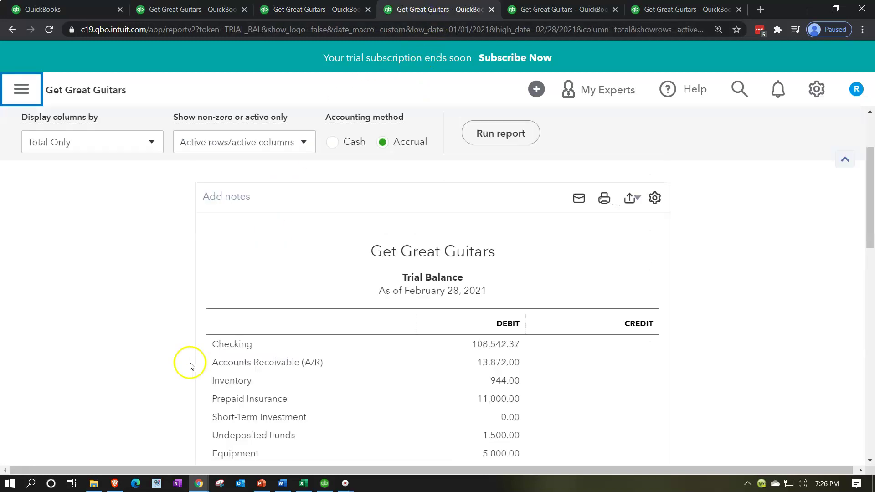
left_click(478, 245)
scroll(463, 262, "down", 4)
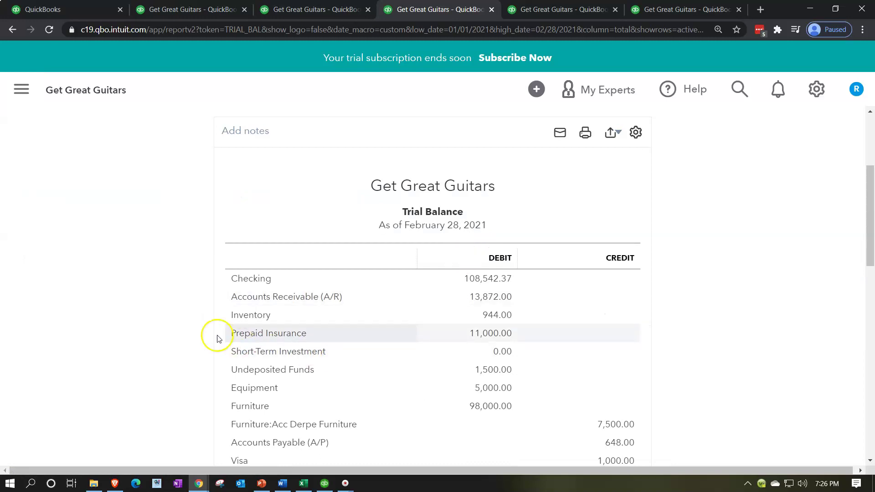
scroll(210, 338, "down", 2)
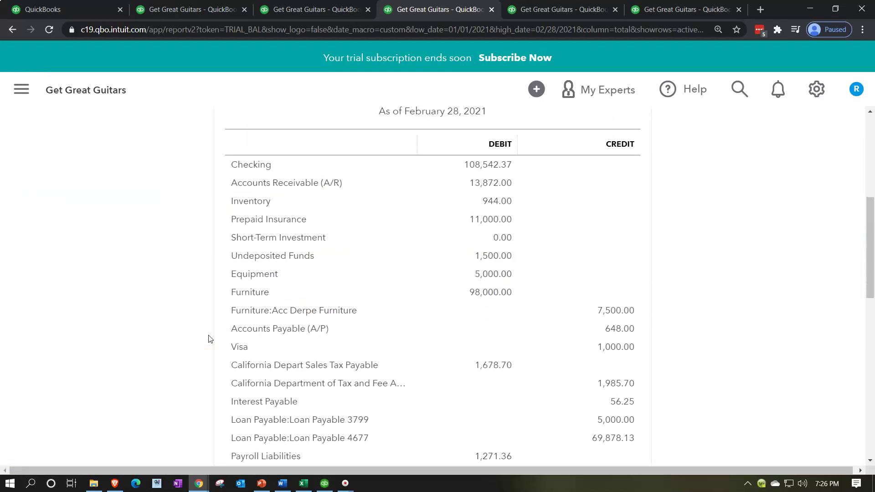
scroll(210, 338, "up", 6)
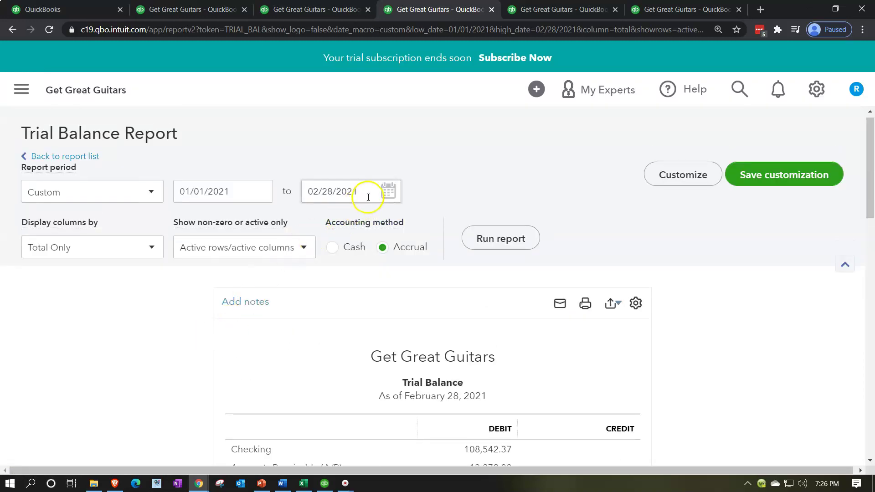
Step: Rerun the Trial Balance report for 03/01/2021 to 03/01/2021 and review its accounts down to the totals
left_click(238, 191)
key("ctrl+a")
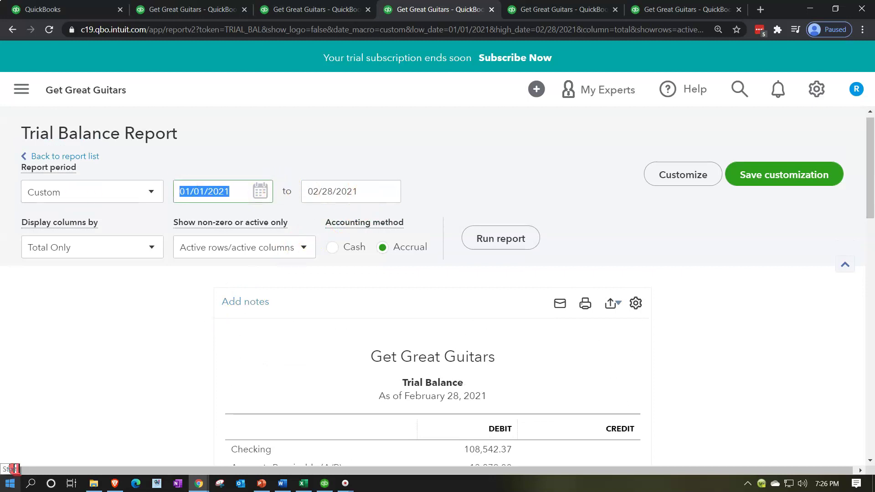
type("03012")
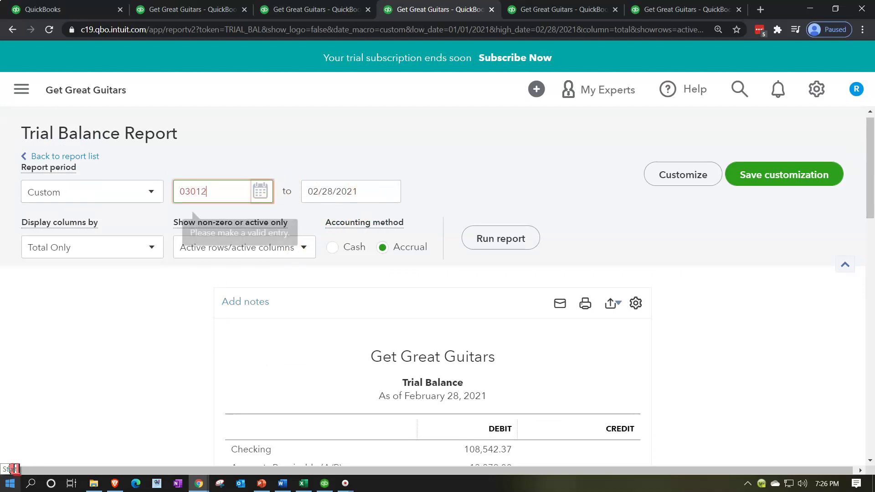
key("Tab")
type("03/01")
key("Tab")
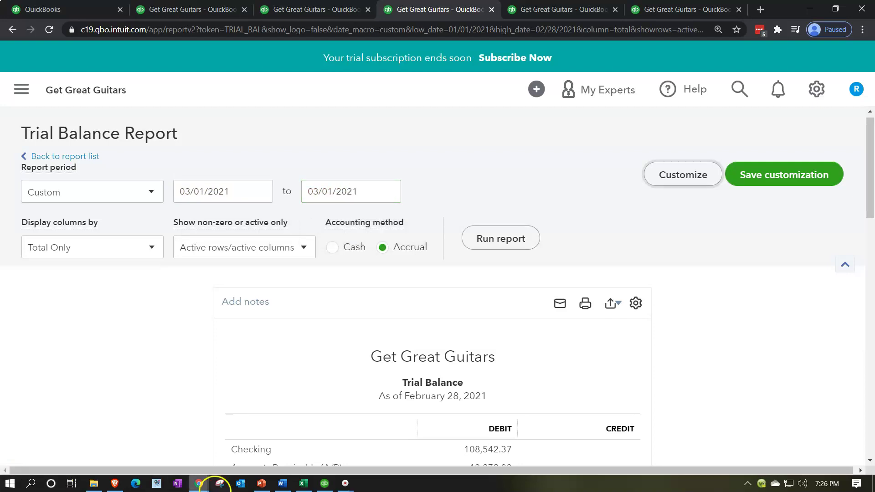
left_click(490, 241)
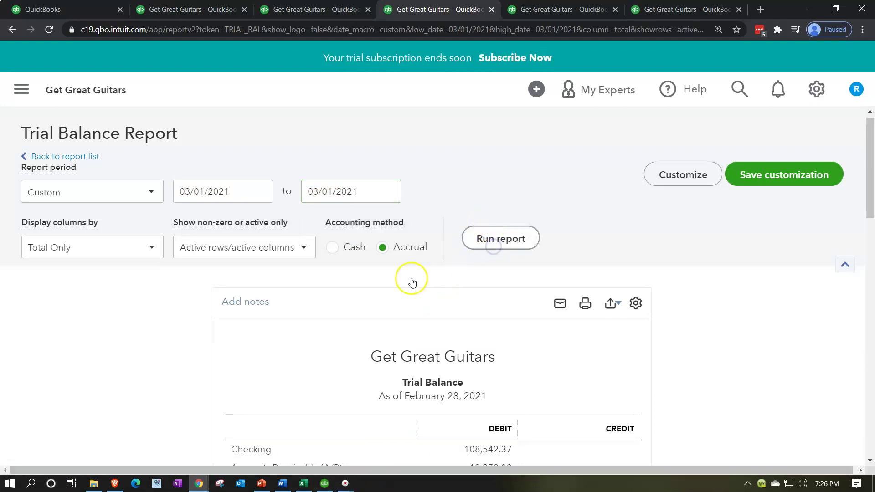
scroll(240, 352, "down", 3)
scroll(240, 352, "down", 8)
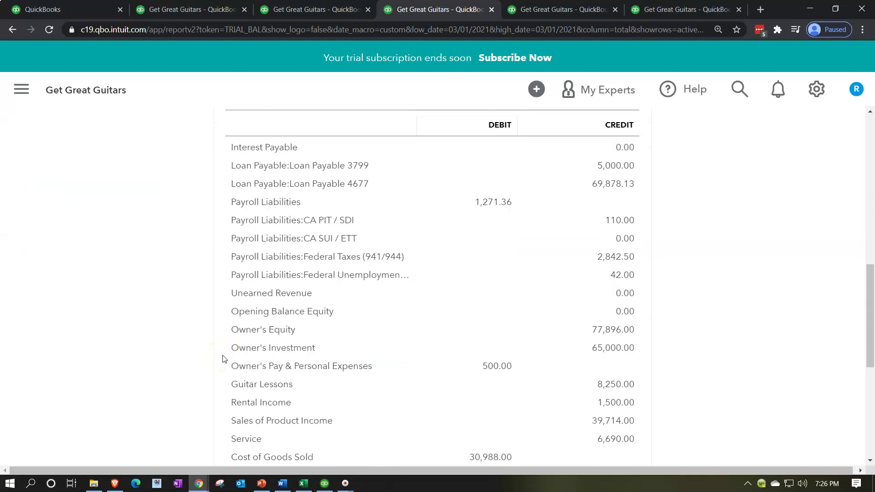
scroll(224, 359, "down", 3)
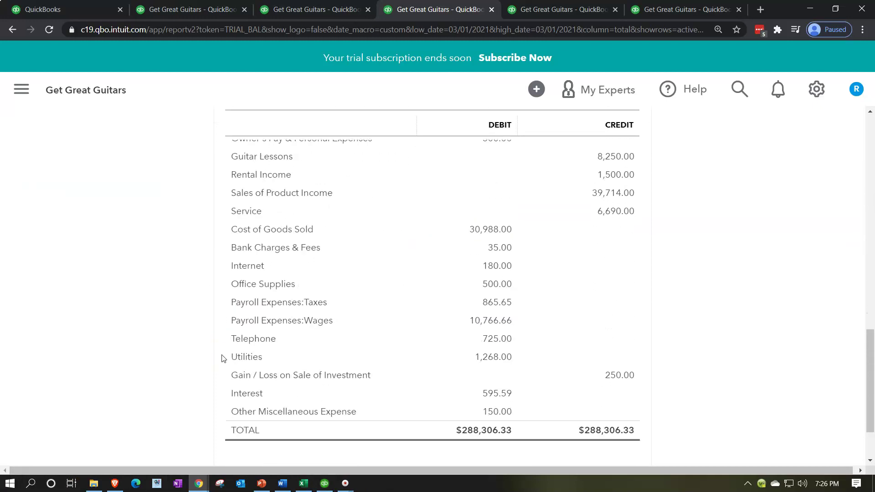
Step: Rerun the Trial Balance report with the start date set to 01/01/2021 and review all balances through the total row
scroll(219, 296, "up", 15)
left_click_drag(231, 198, 123, 183)
type("01/01/2021")
key("Tab")
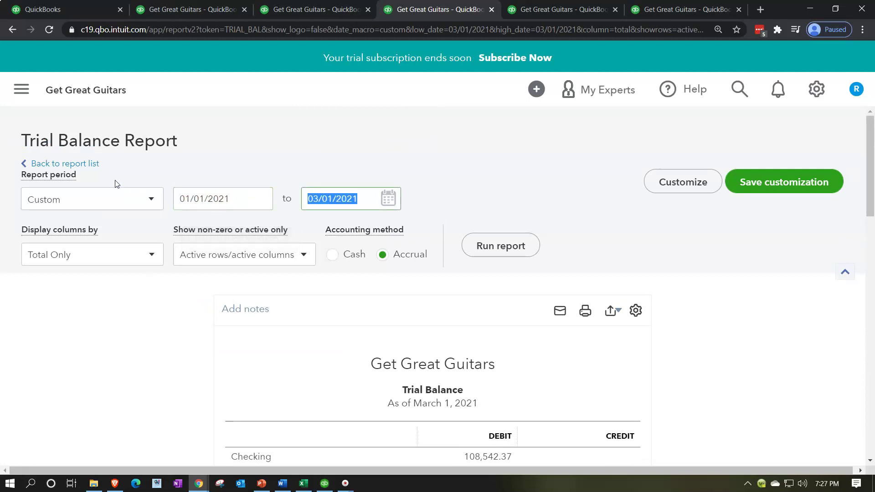
left_click(511, 249)
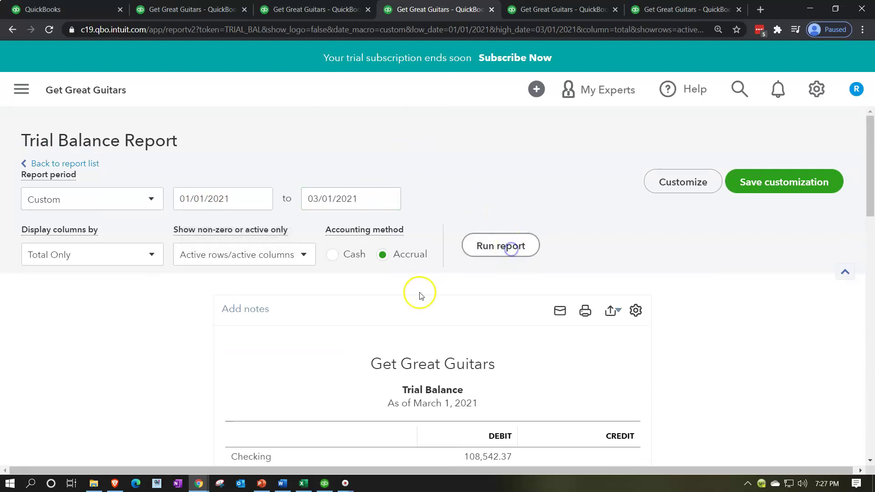
scroll(326, 336, "down", 7)
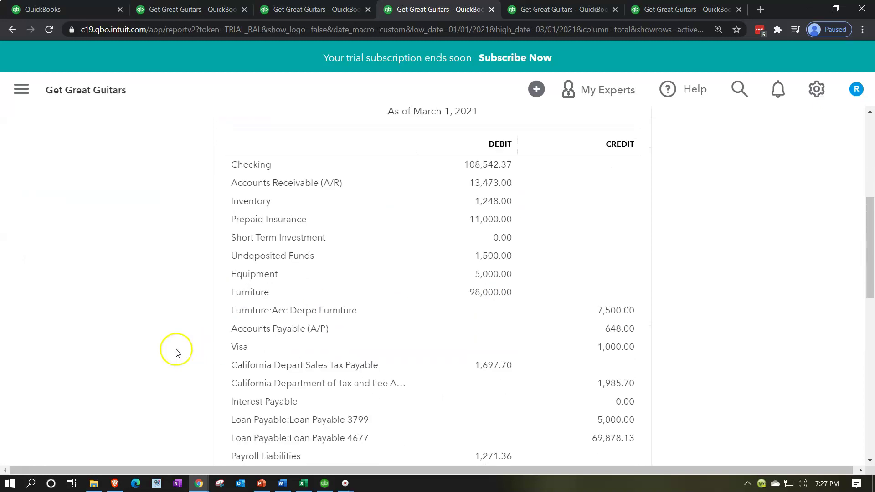
scroll(177, 353, "down", 7)
scroll(177, 353, "down", 5)
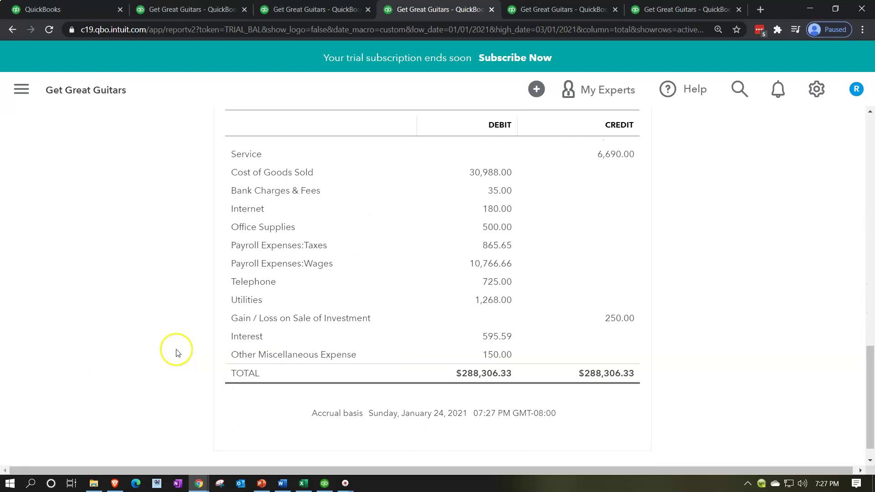